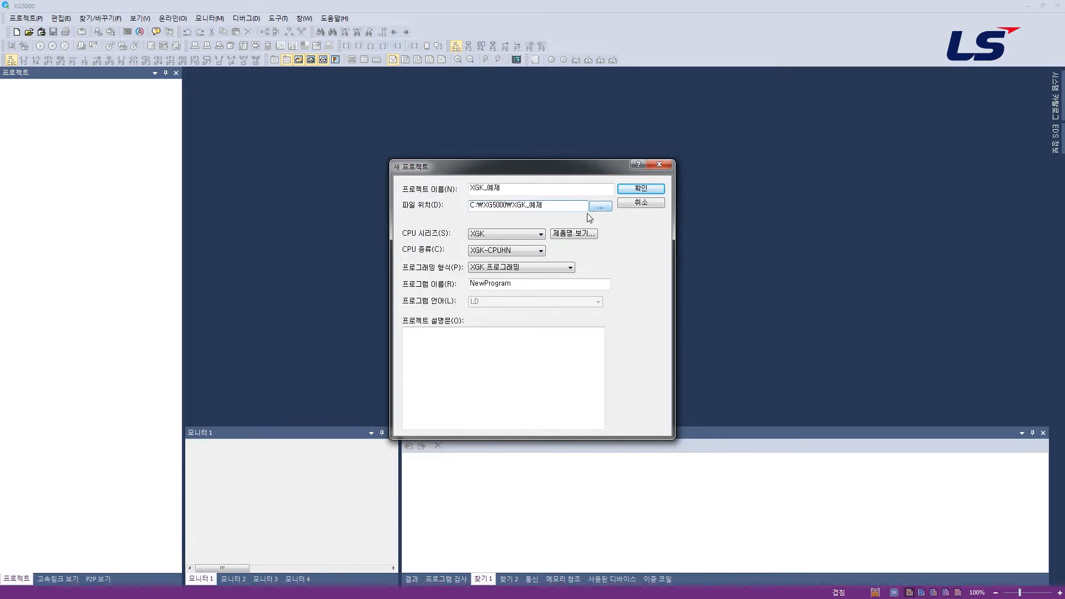
# - Set the new project's CPU series to XGK, CPU type to XGK-CPUUN and programming format to XGK 프로그래밍
pyautogui.click(506, 233)
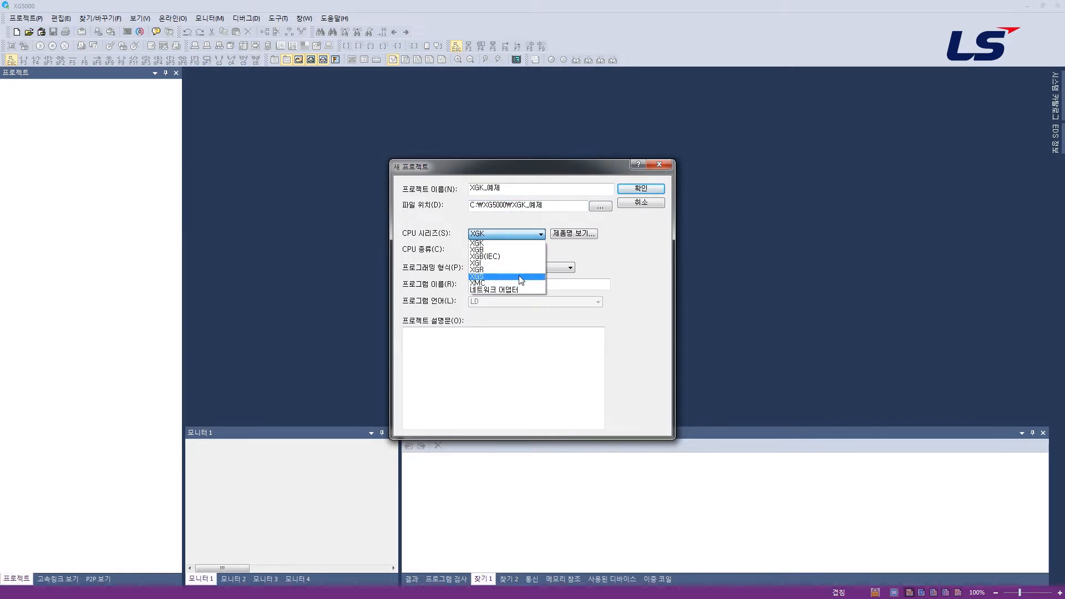
pyautogui.click(511, 244)
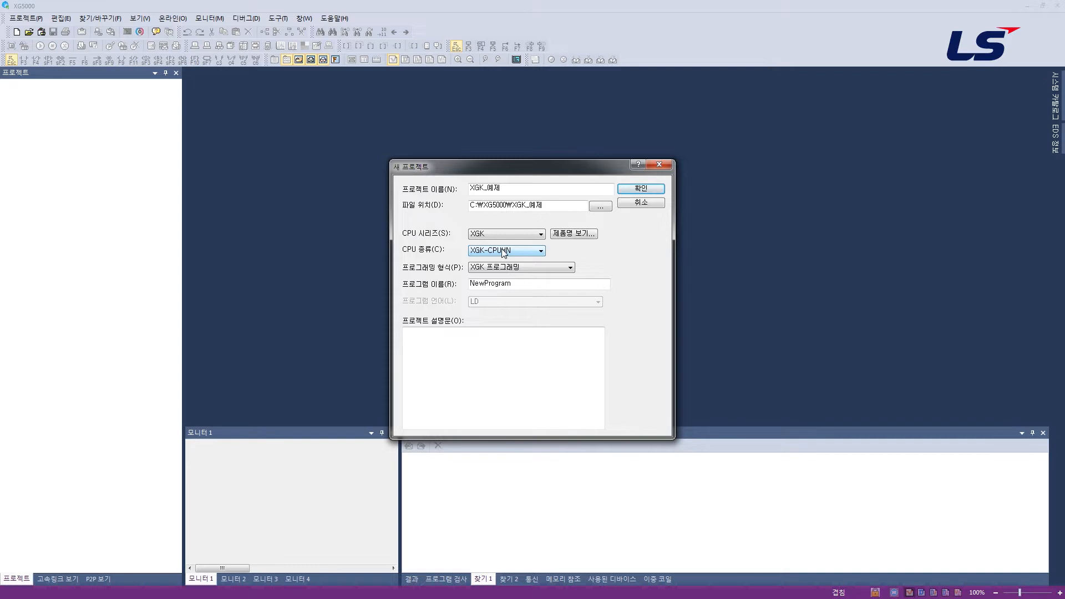
pyautogui.click(504, 251)
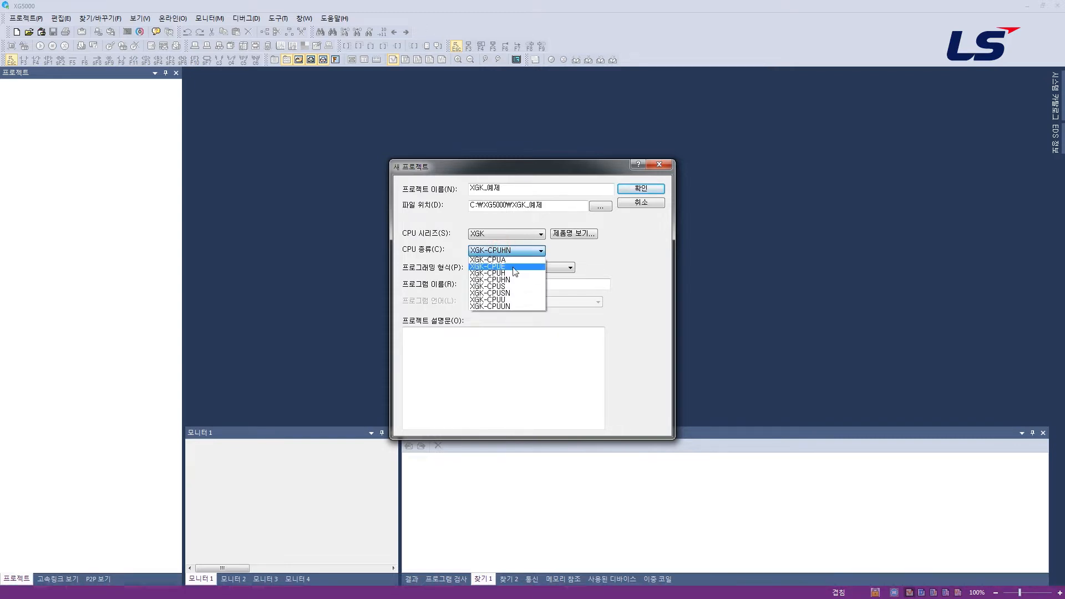
pyautogui.click(528, 307)
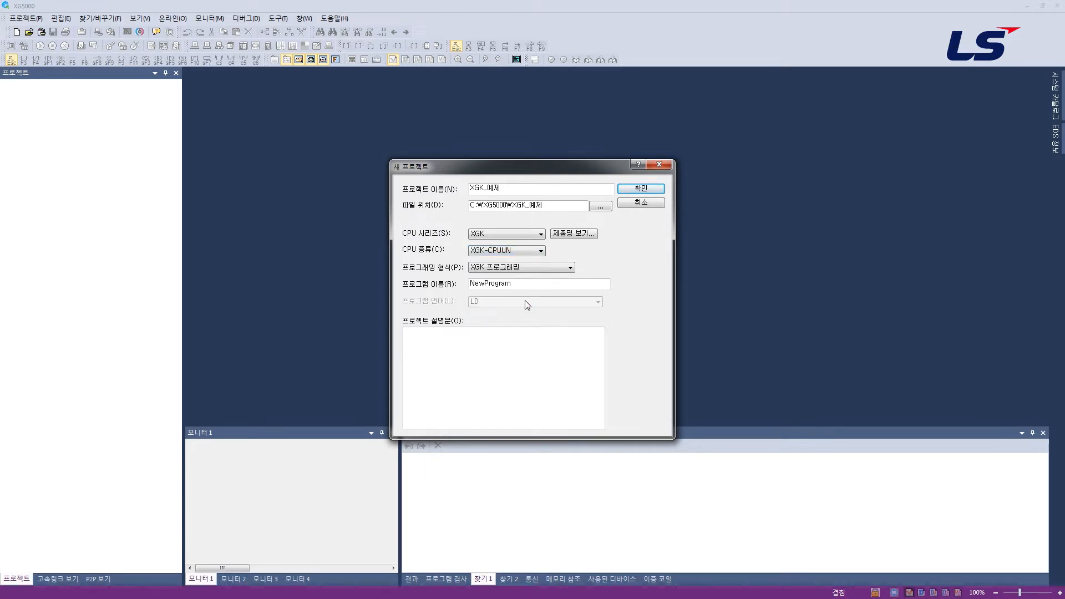
pyautogui.click(523, 268)
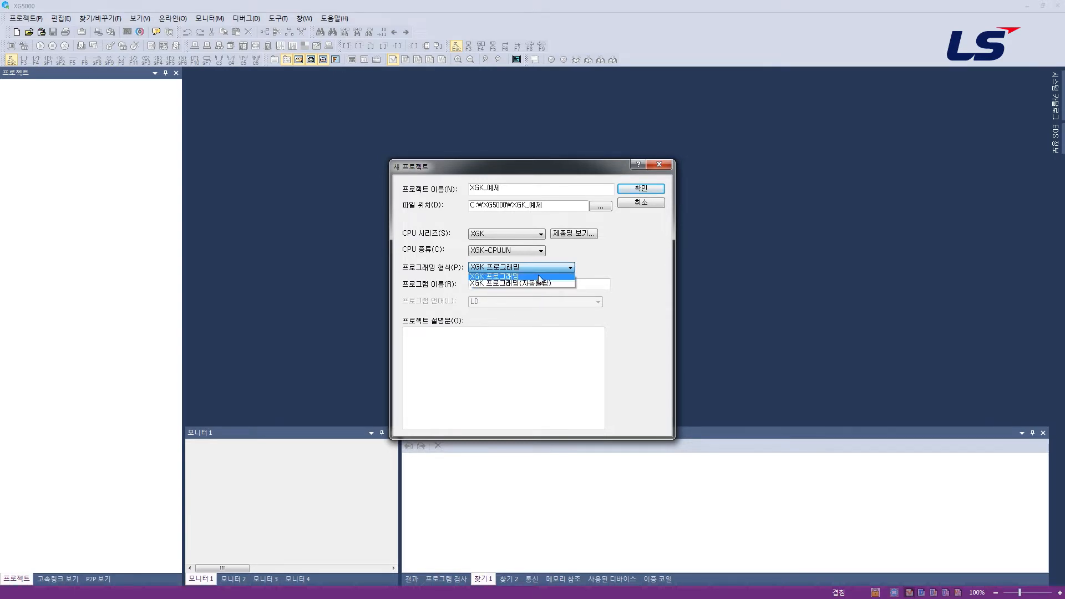
pyautogui.click(537, 277)
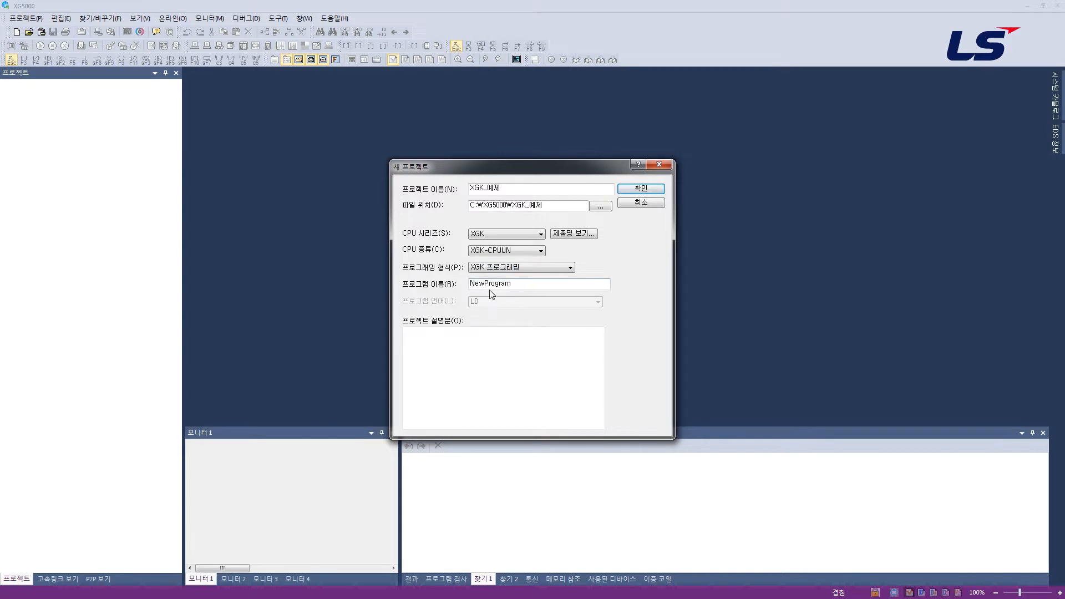
# - Switch the CPU series to XGI and view the program languages available for it
pyautogui.click(506, 236)
pyautogui.click(516, 270)
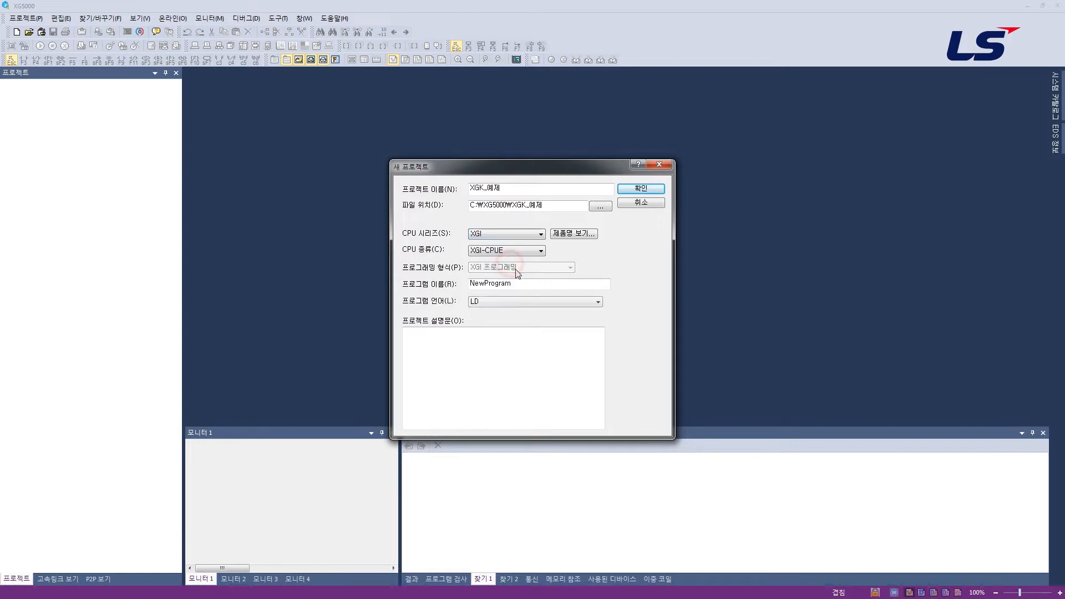
pyautogui.click(521, 301)
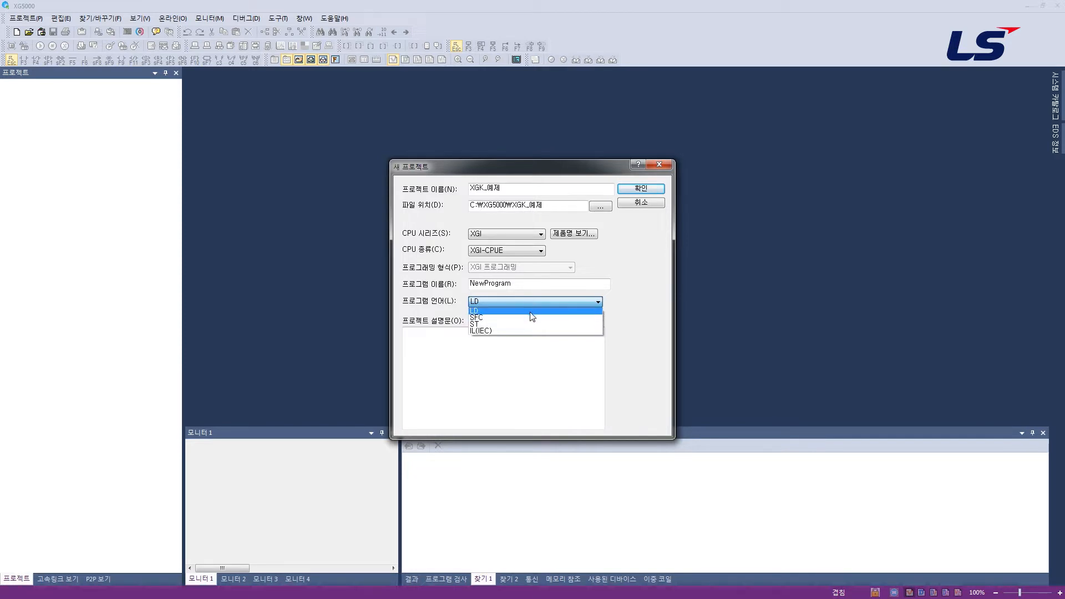
pyautogui.click(530, 350)
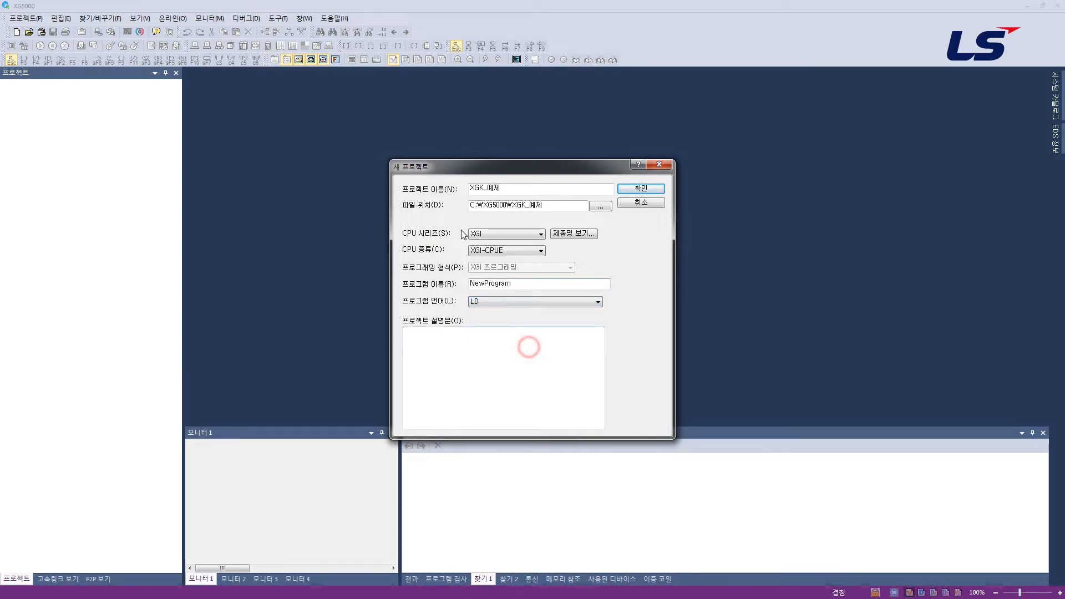
# - Return the CPU series to XGK with CPU type XGK-CPUUN and create the project
pyautogui.click(488, 235)
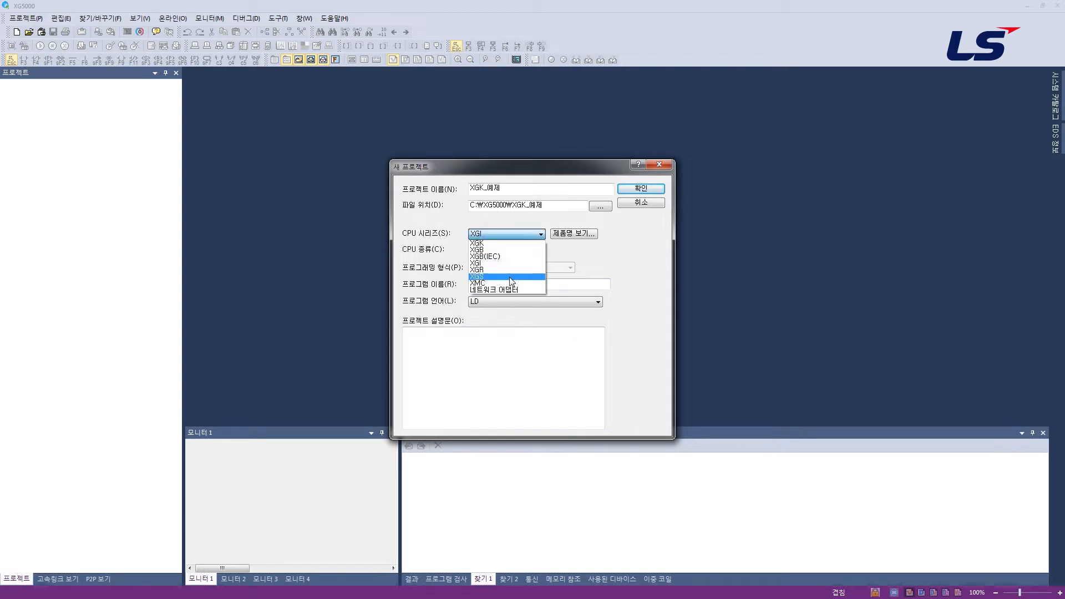
pyautogui.click(515, 245)
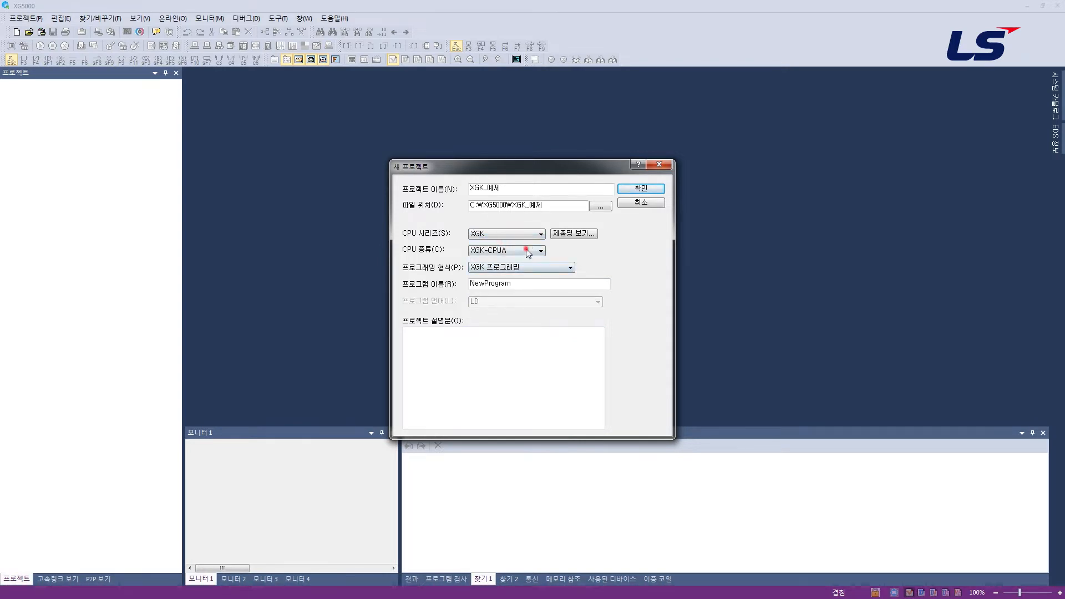
pyautogui.click(530, 250)
pyautogui.click(530, 306)
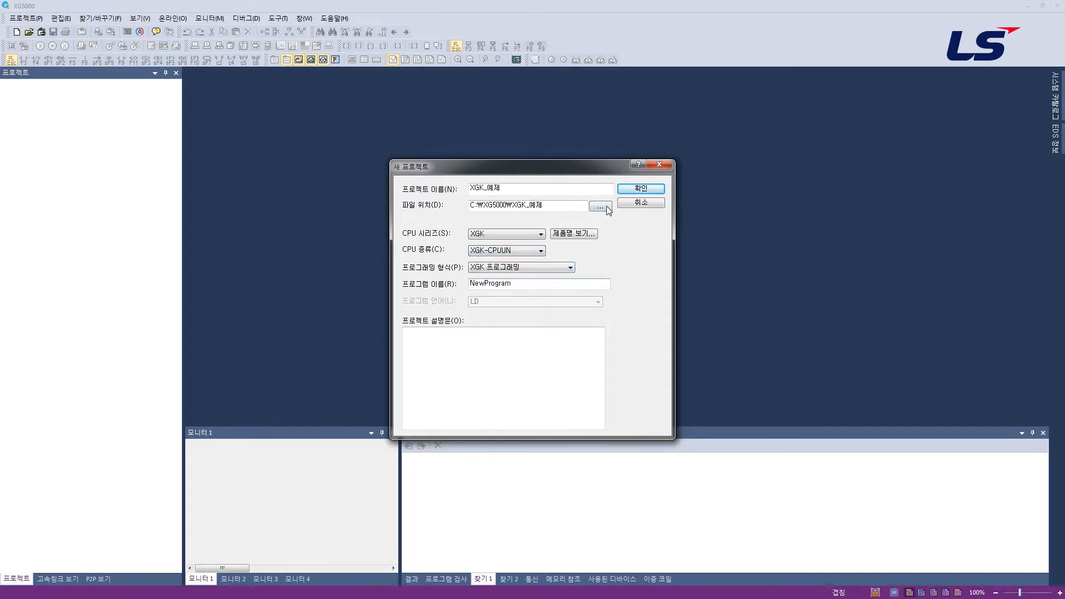
pyautogui.click(633, 190)
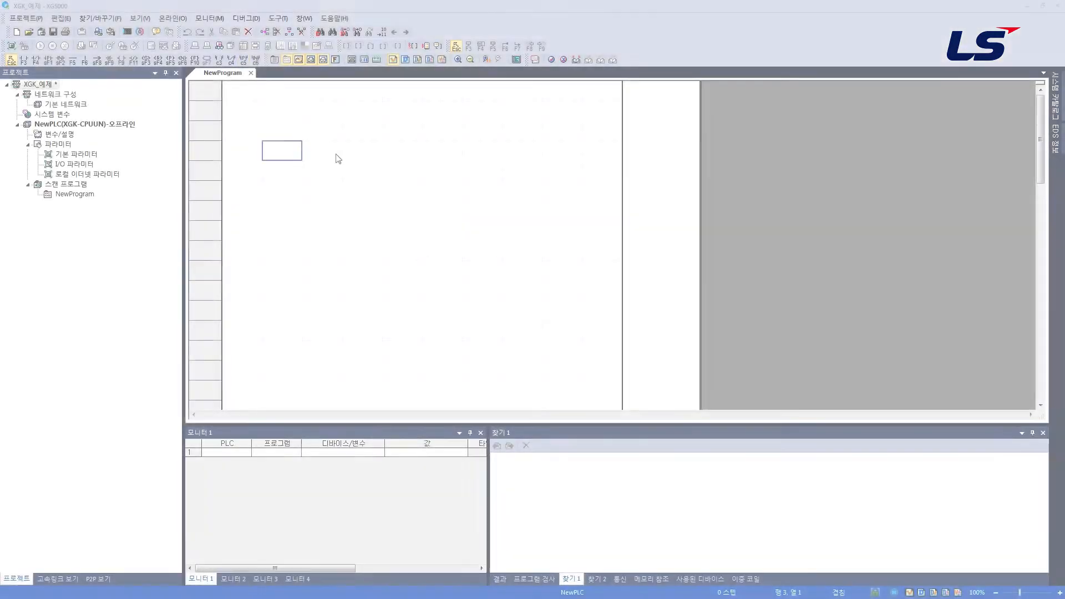
# - Examine the project tree's I/O parameter, scan program and NewProgram items and the 결과, 프로그램 검사, 찾기 1 and 찾기 2 message views
pyautogui.click(337, 158)
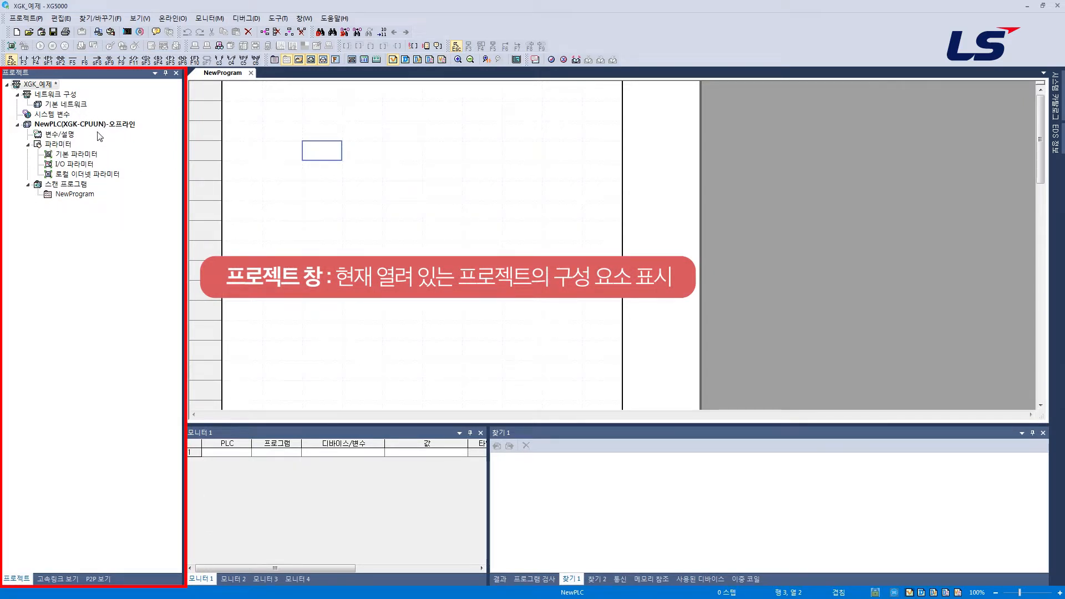
pyautogui.click(73, 166)
pyautogui.click(76, 187)
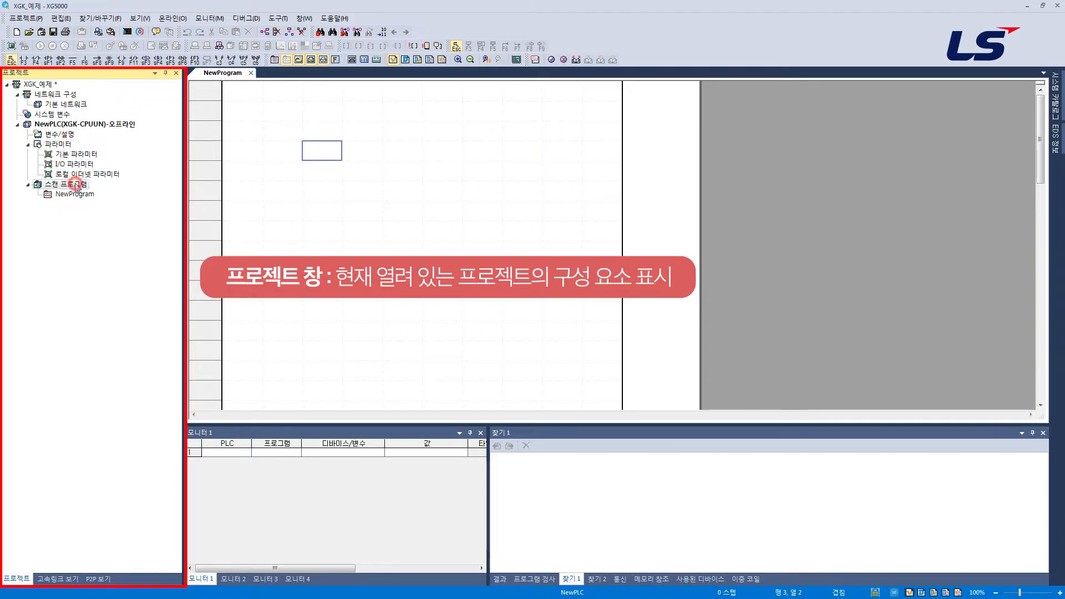
pyautogui.click(77, 194)
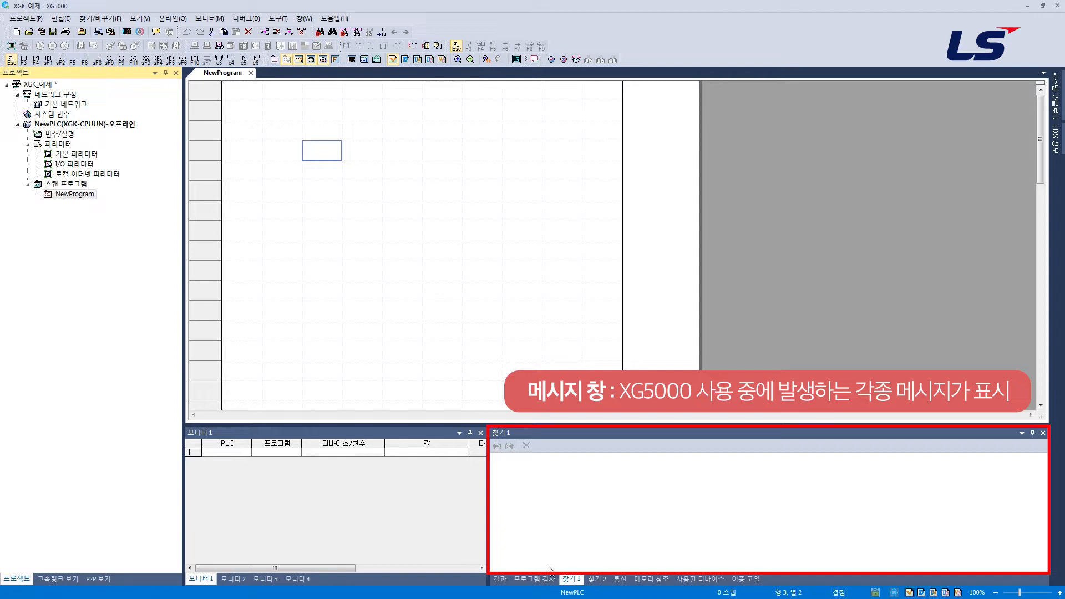
pyautogui.click(499, 579)
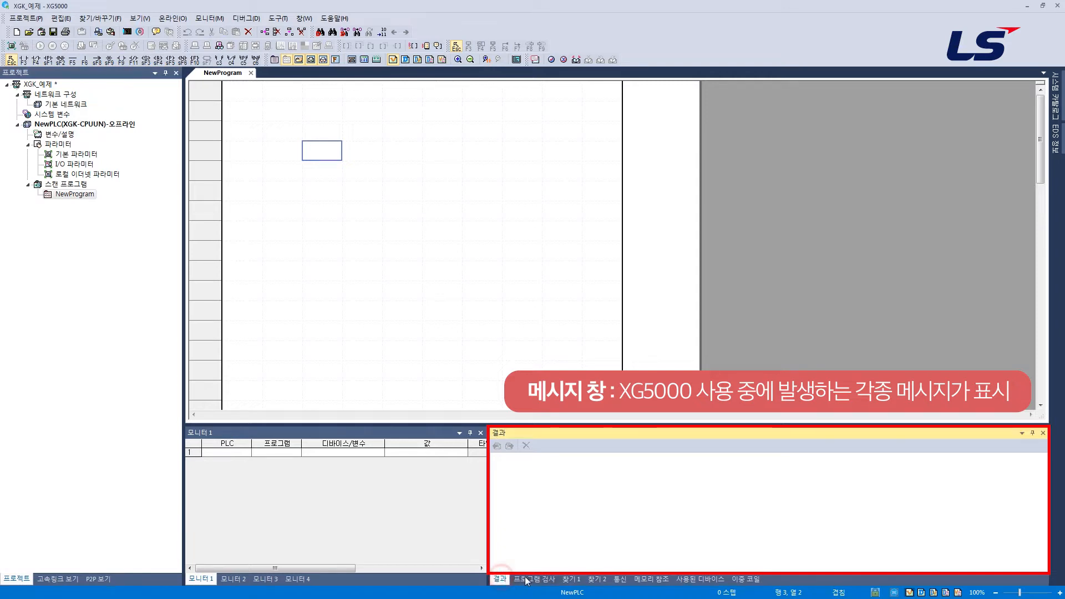
pyautogui.click(534, 580)
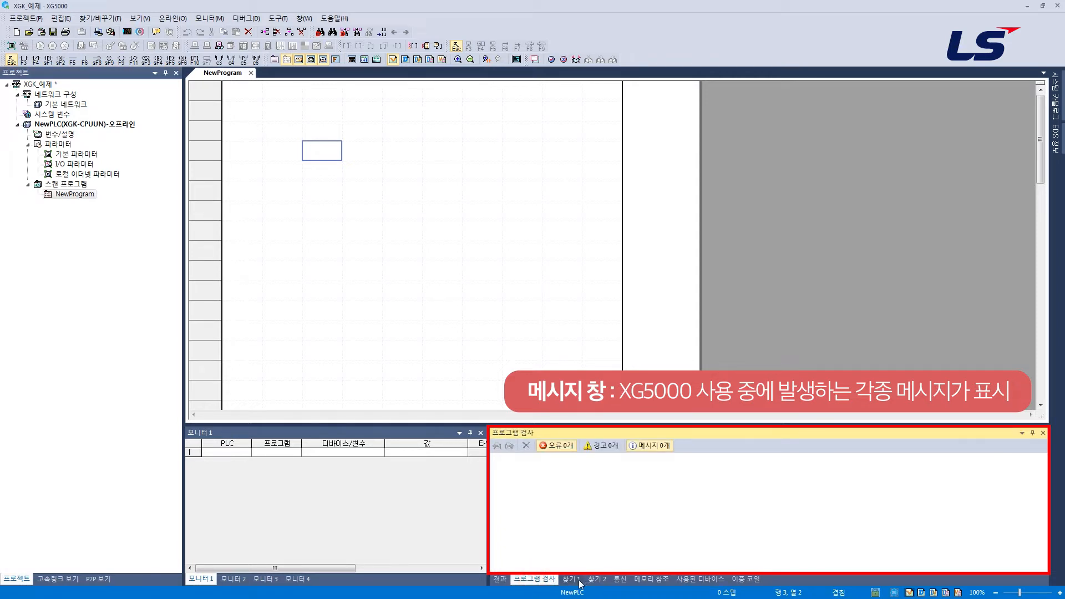
pyautogui.click(572, 579)
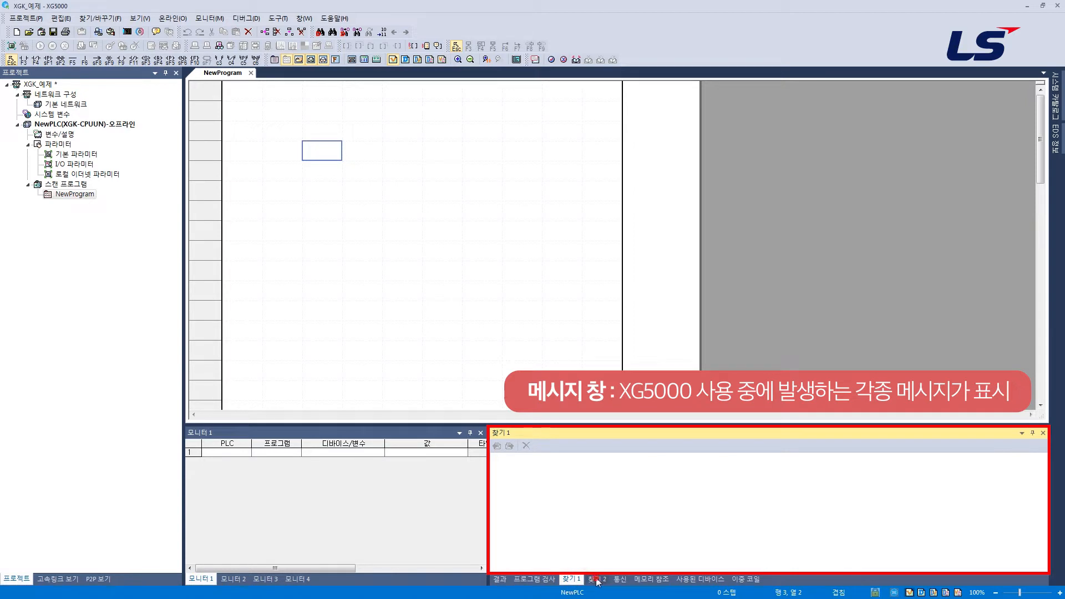
pyautogui.click(598, 580)
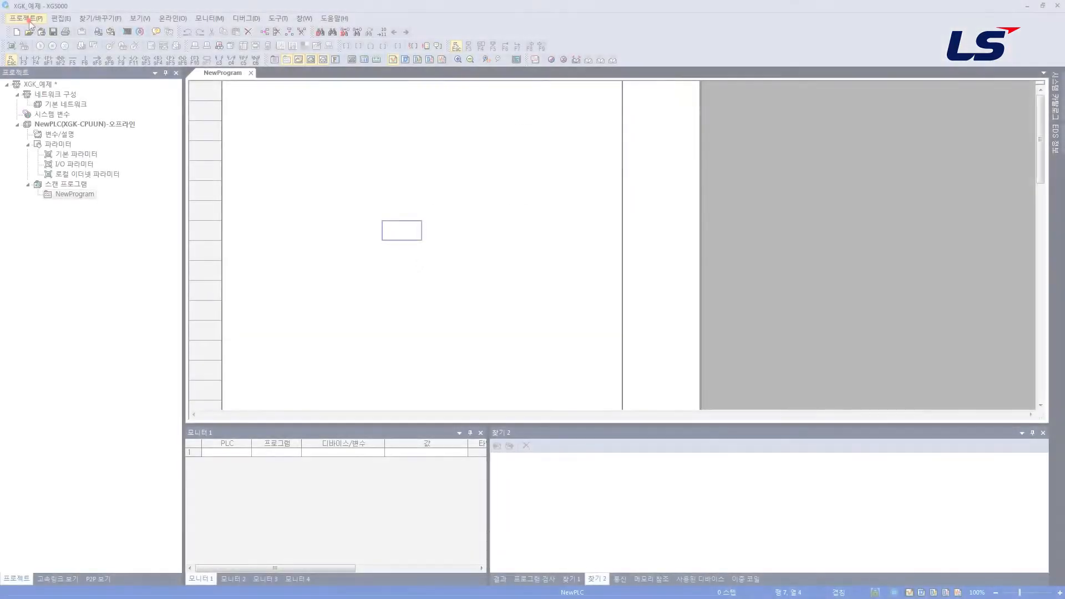
pyautogui.click(29, 21)
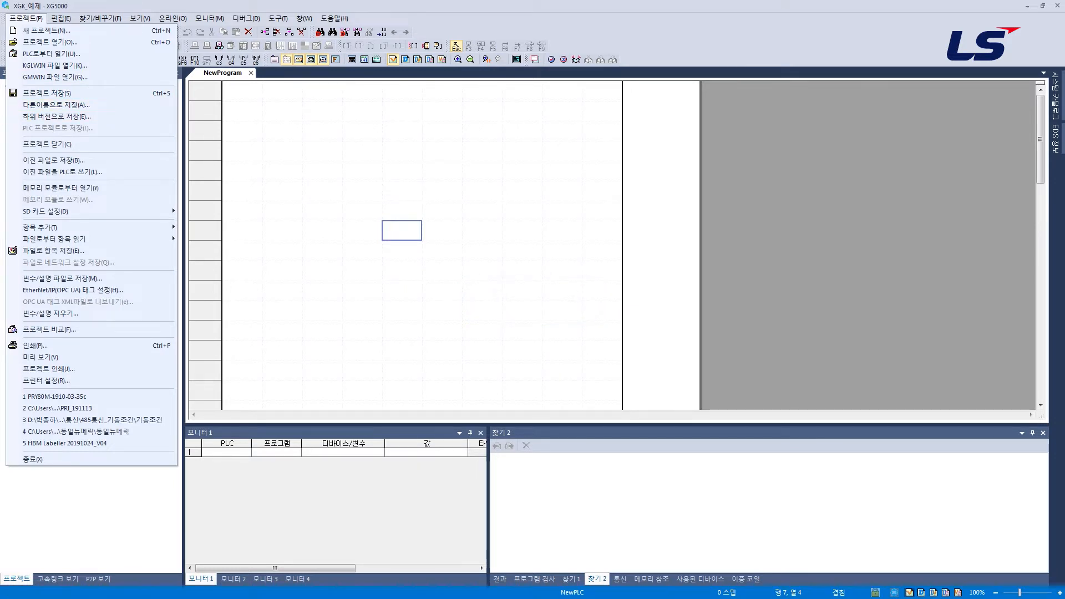
pyautogui.click(305, 5)
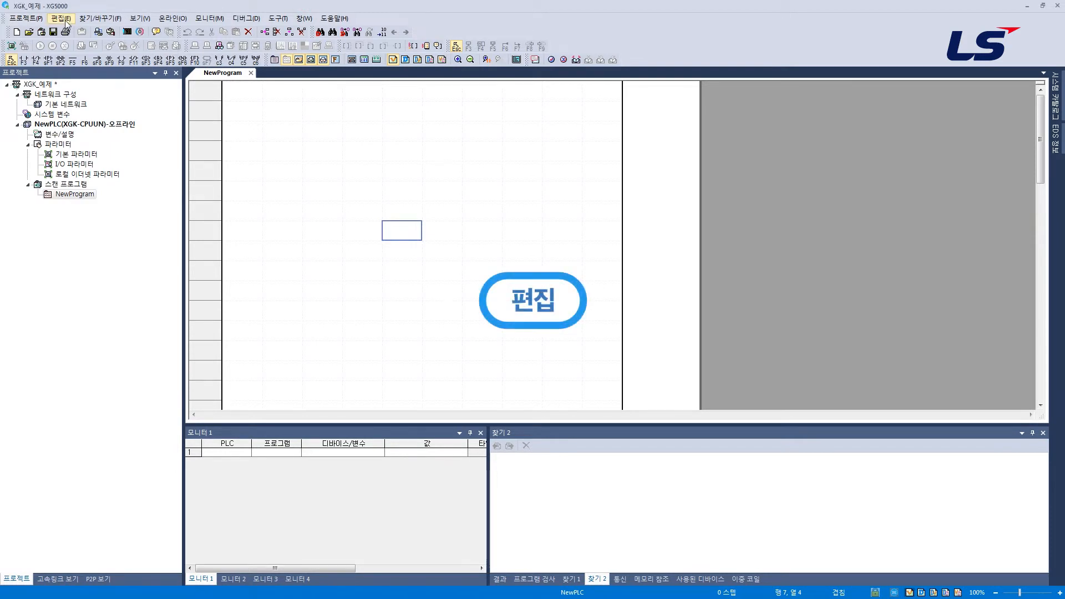
pyautogui.click(65, 21)
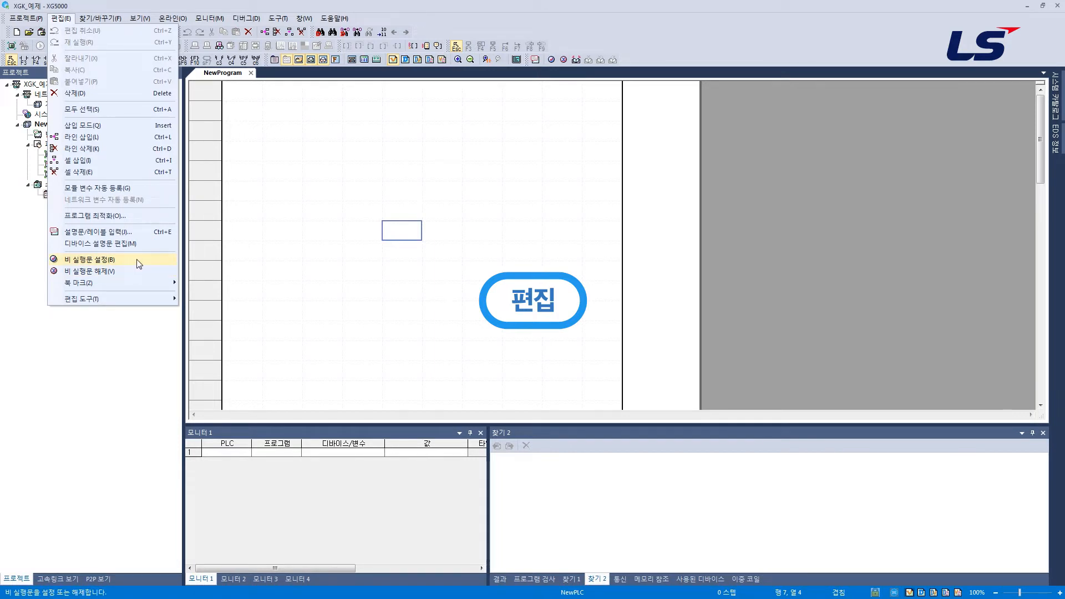
pyautogui.click(214, 258)
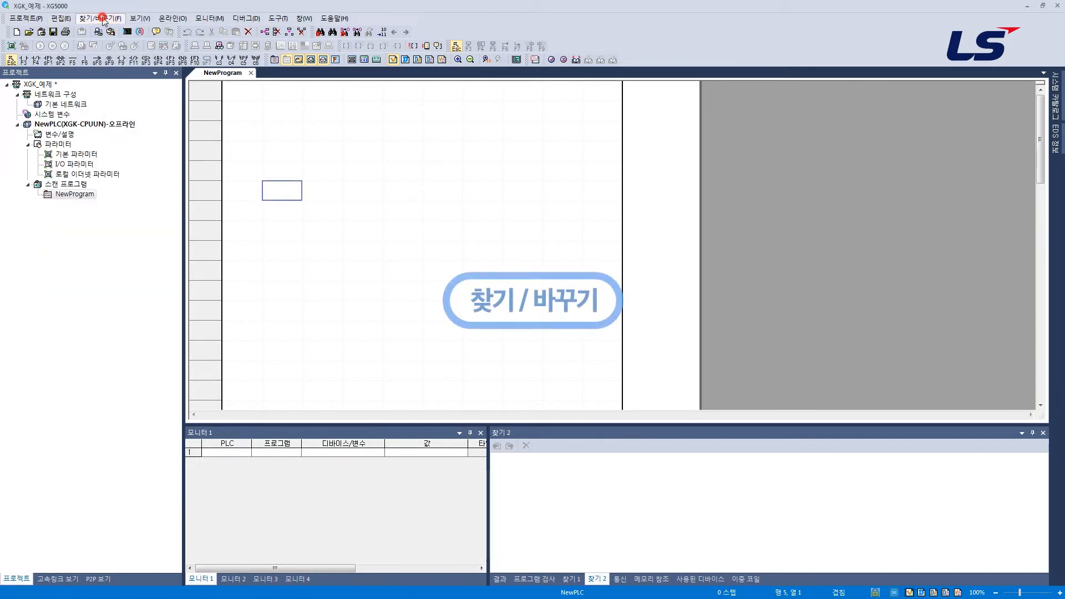
pyautogui.click(103, 20)
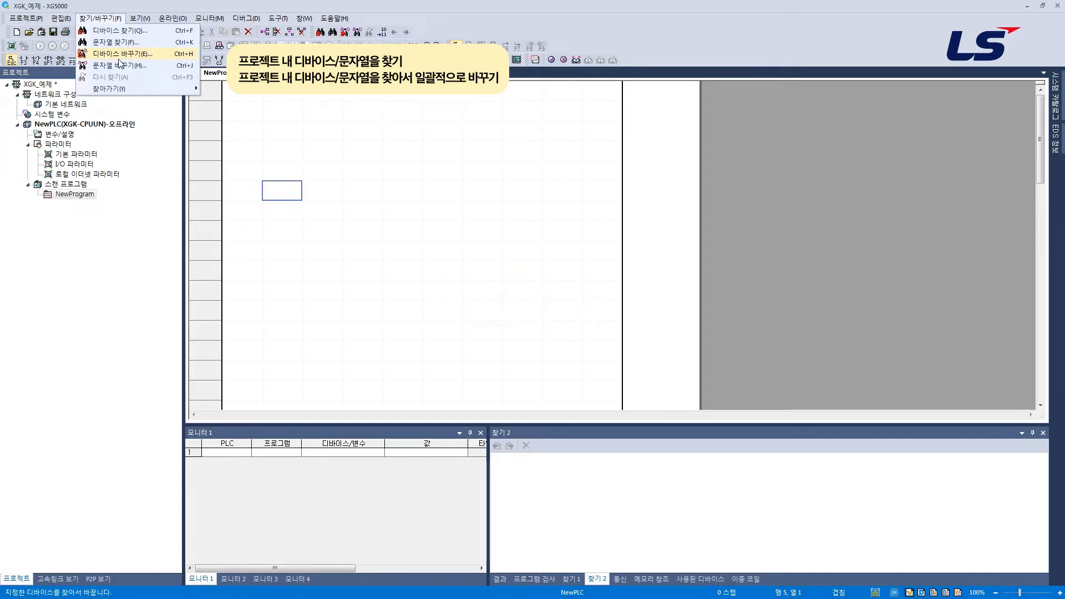
pyautogui.click(119, 55)
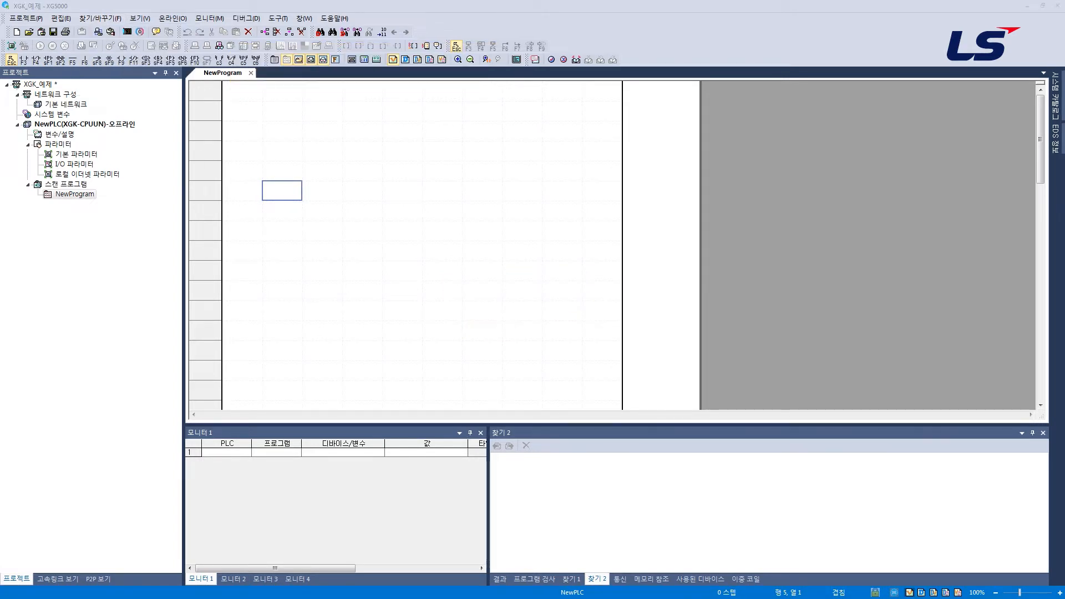
# - Change the number of contacts per line in the ladder program to 32
pyautogui.click(139, 19)
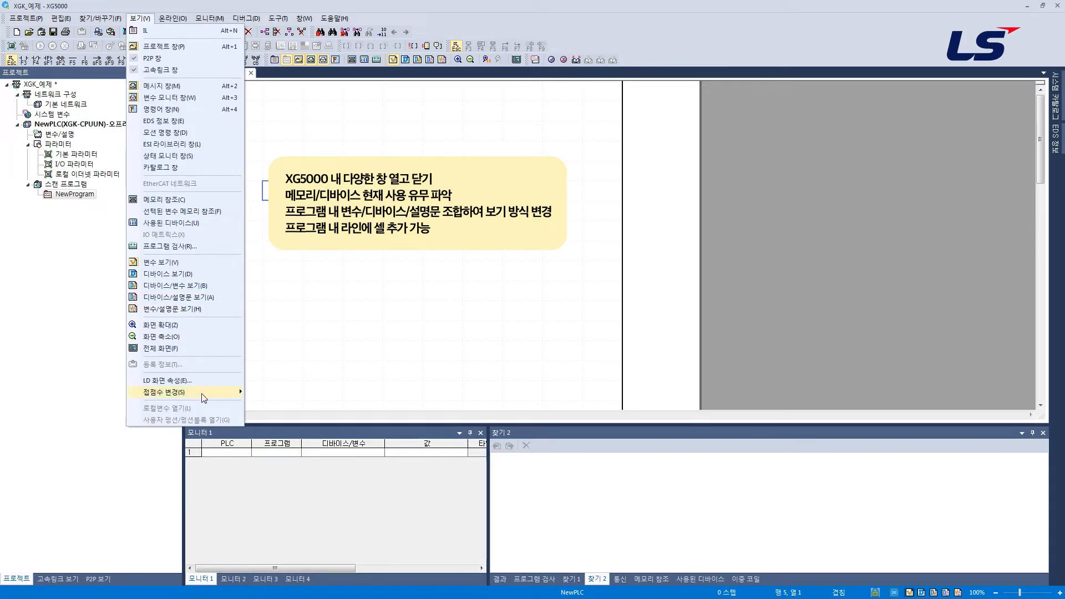
pyautogui.moveTo(204, 398)
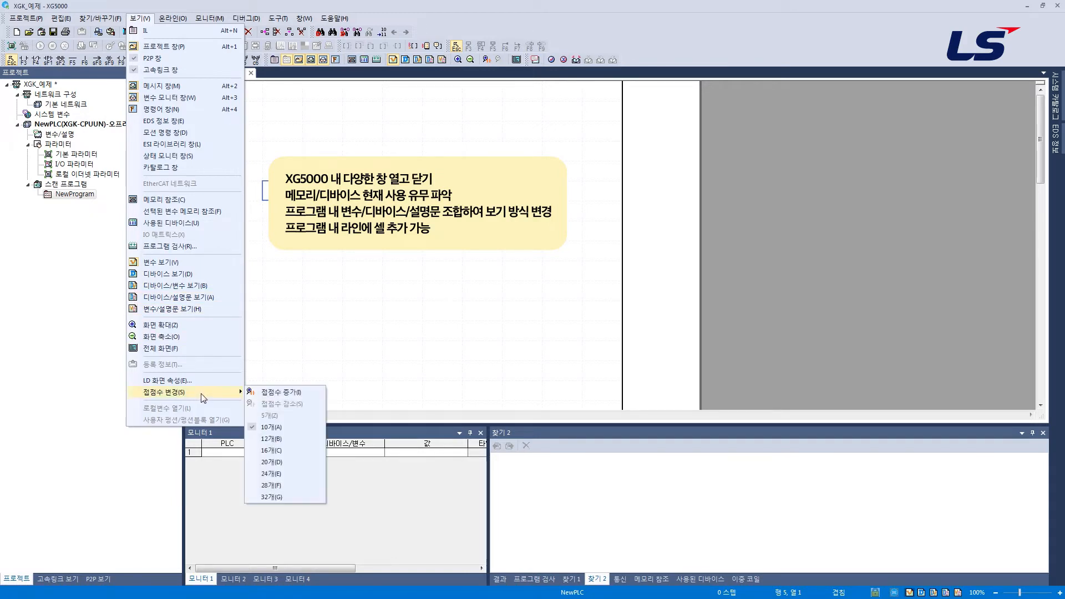
pyautogui.click(296, 495)
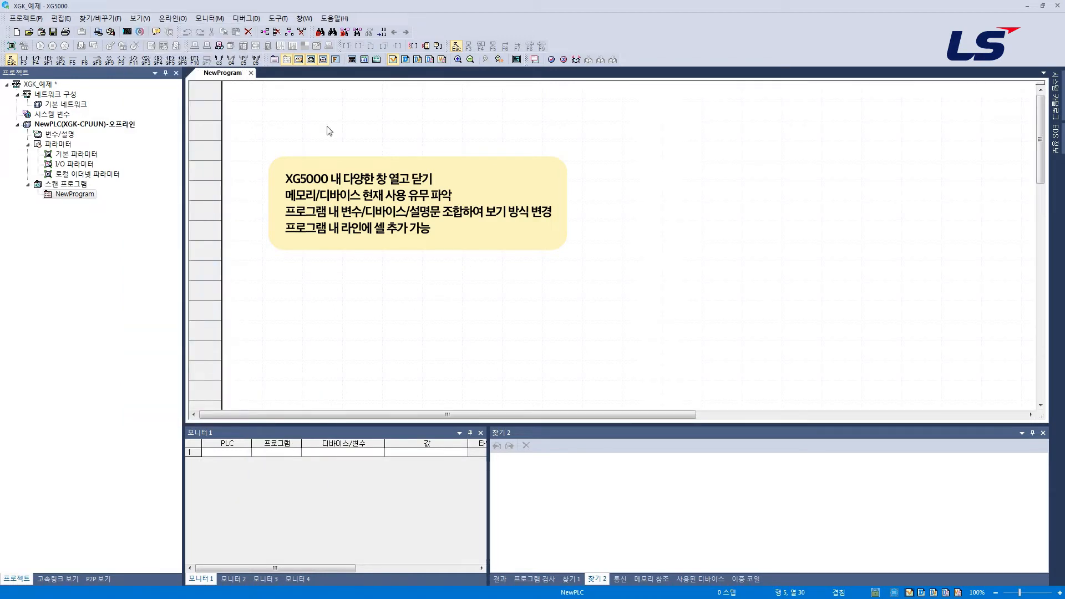
# - Set the ladder program's number of contacts per line back to 10
pyautogui.click(140, 18)
pyautogui.click(222, 390)
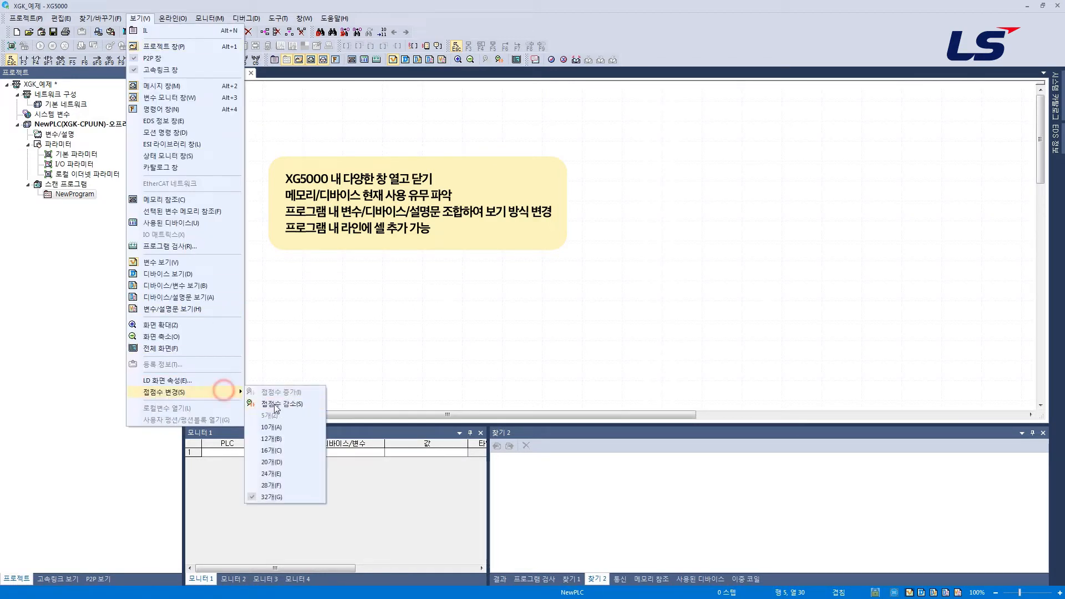
pyautogui.click(283, 428)
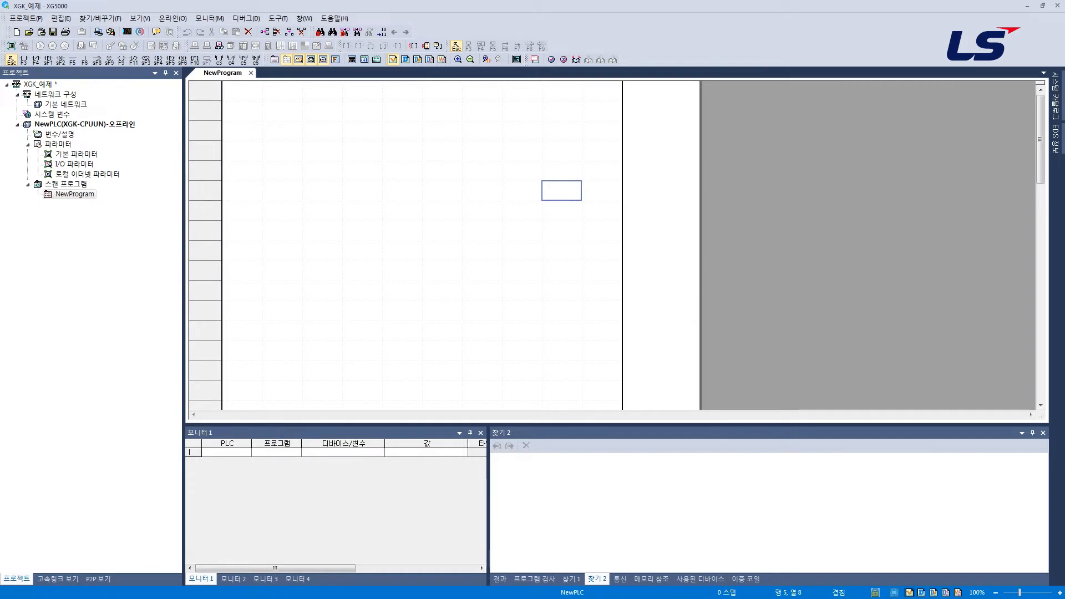
pyautogui.click(173, 19)
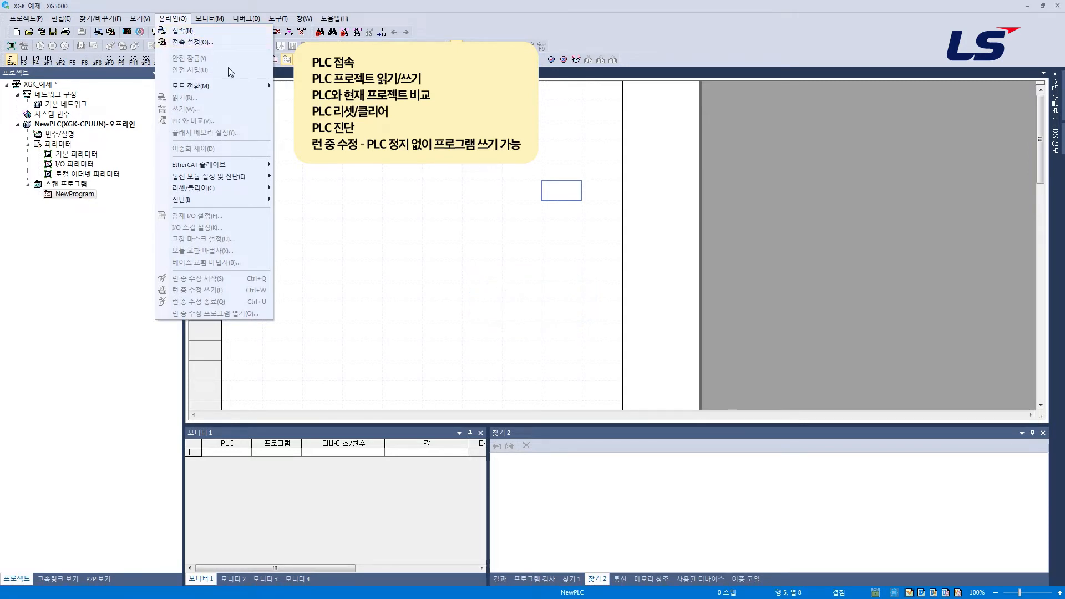
pyautogui.click(244, 122)
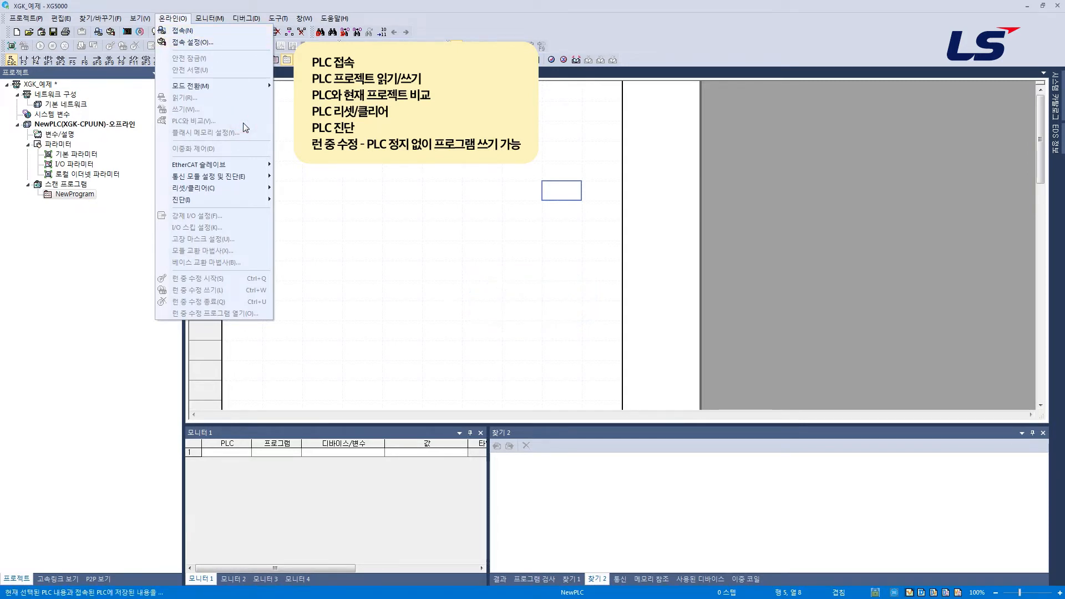
pyautogui.click(255, 190)
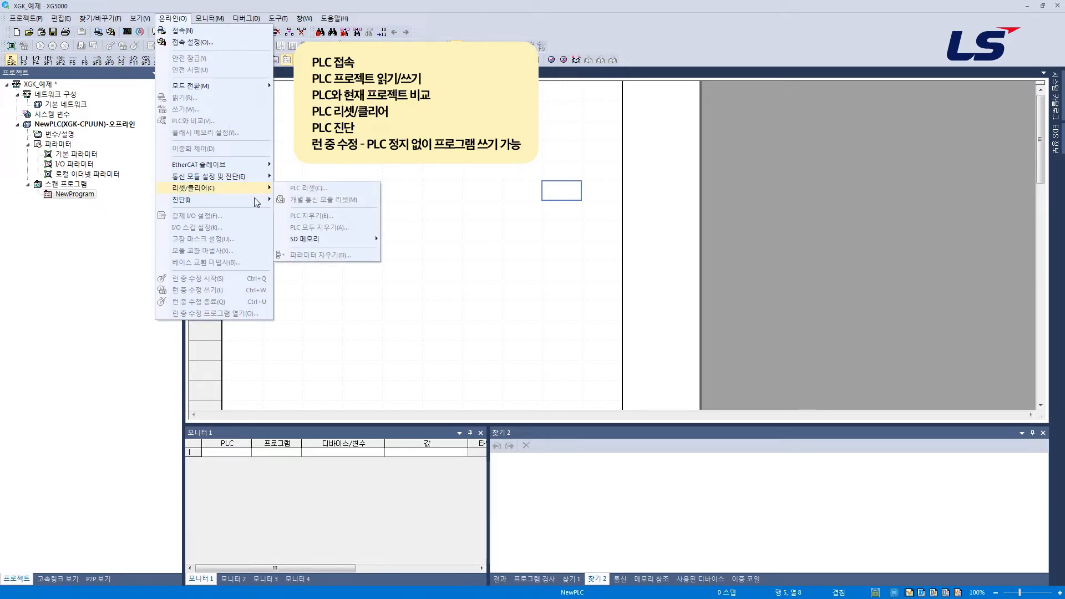
pyautogui.click(256, 200)
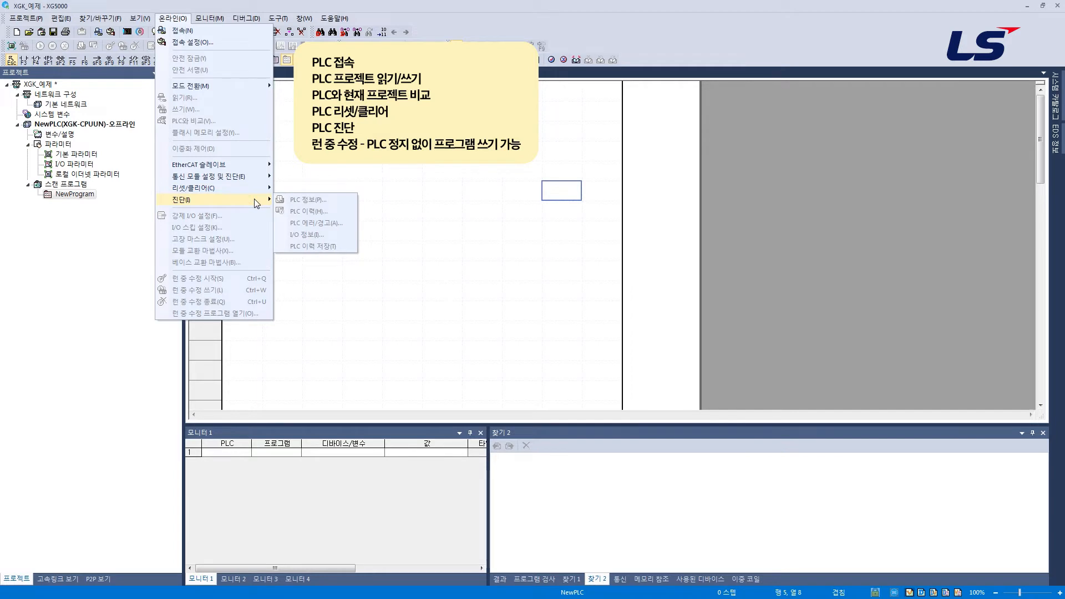
# - Open the PLC connection settings (접속 설정) and examine the available connection methods, keeping USB
pyautogui.click(242, 278)
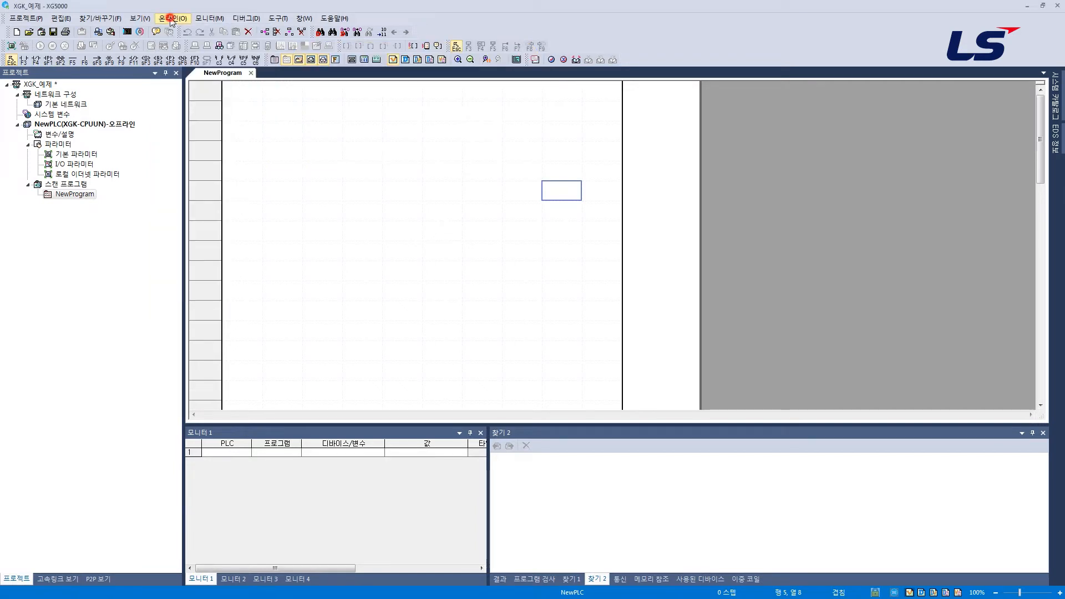
pyautogui.click(172, 19)
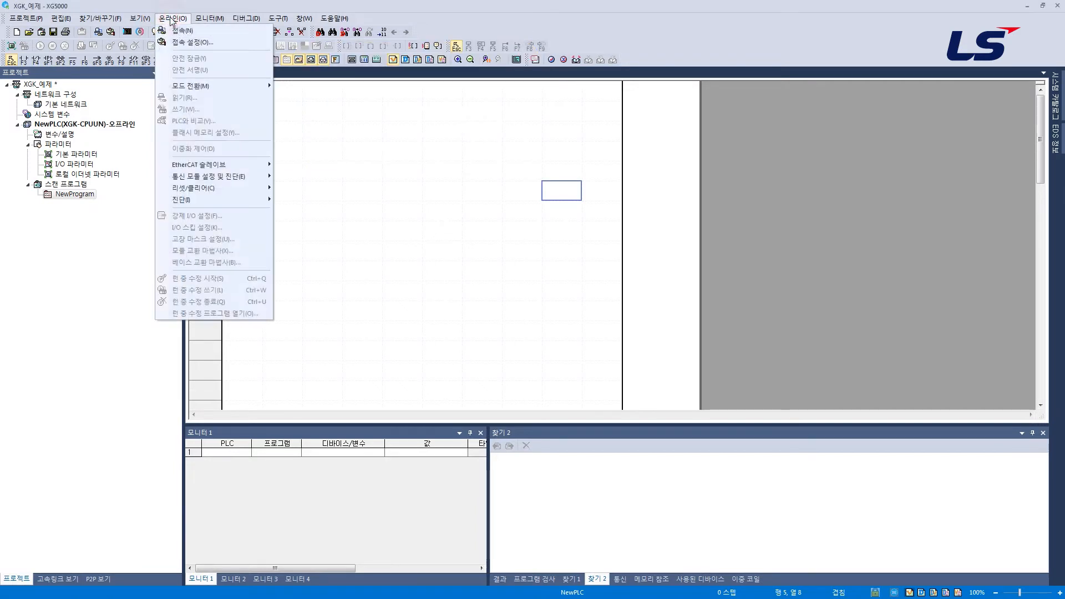
pyautogui.click(194, 43)
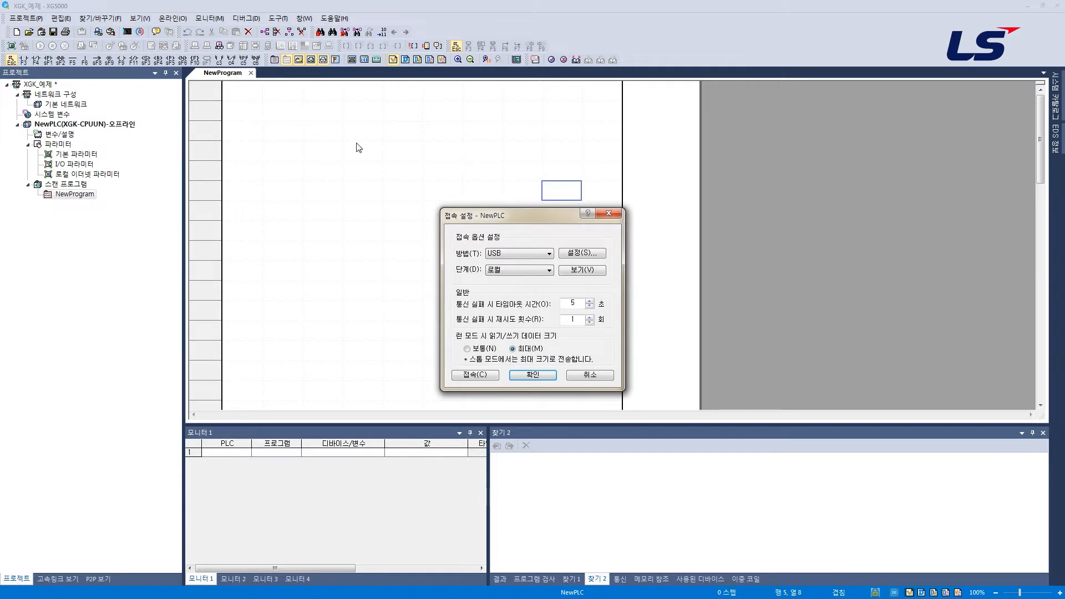
pyautogui.moveTo(553, 214); pyautogui.dragTo(458, 203)
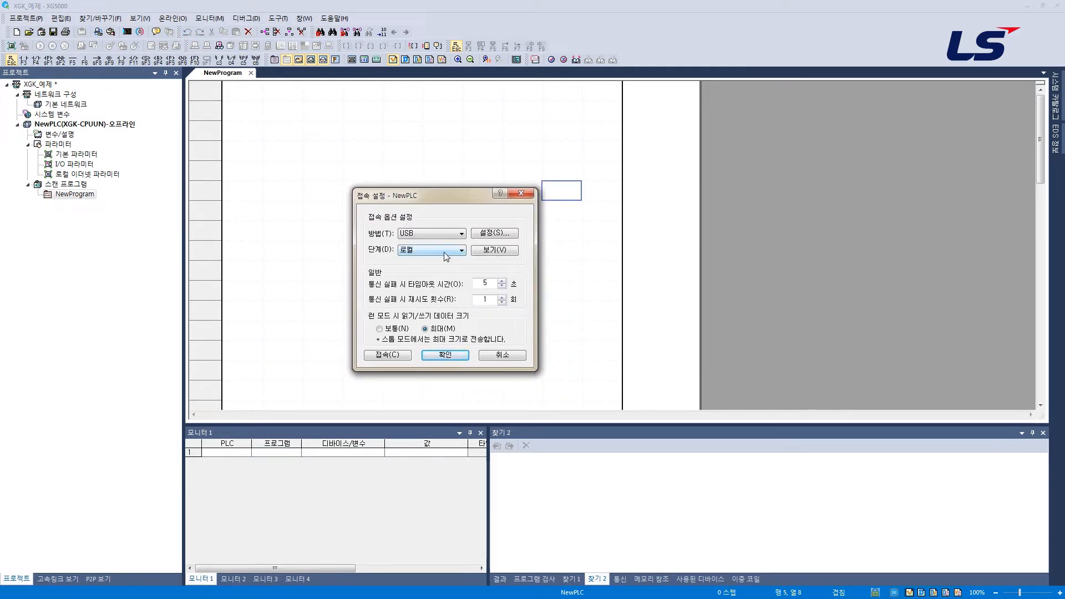
pyautogui.click(447, 232)
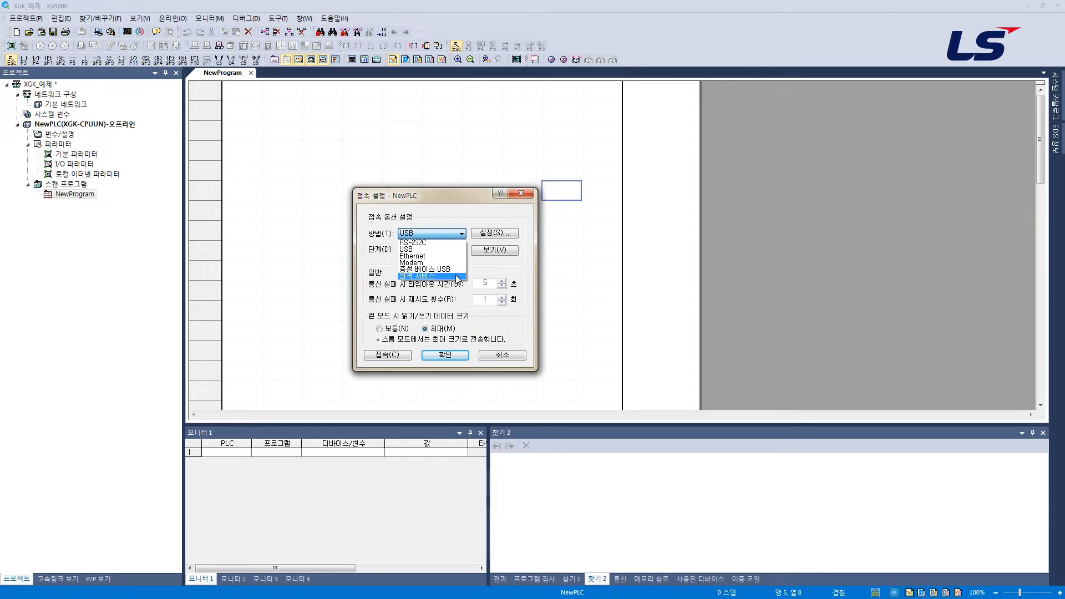
pyautogui.click(464, 209)
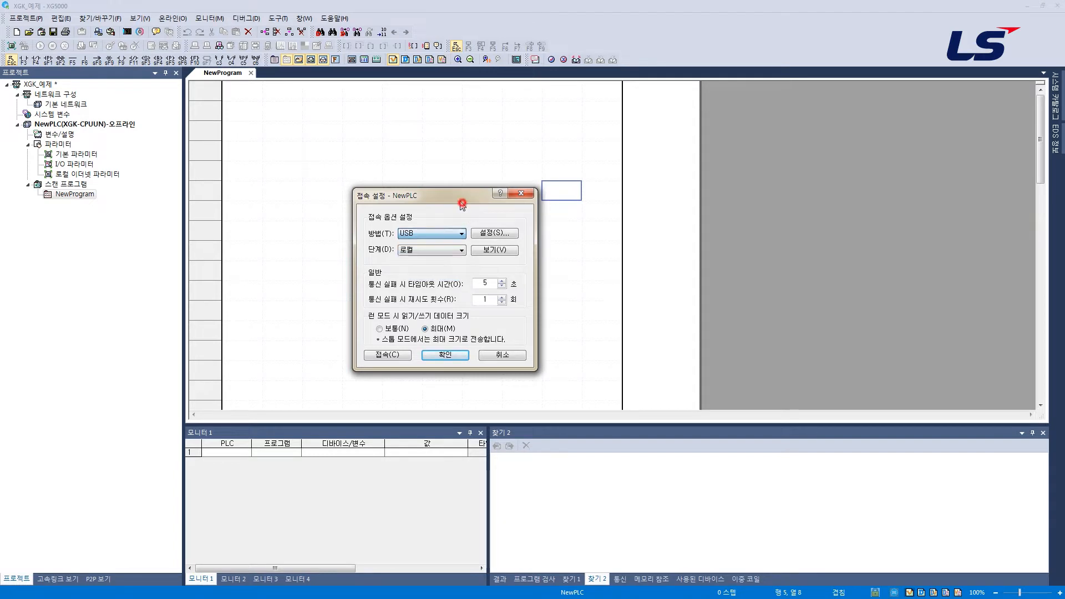
# - Keep the connection stage at 로컬 and view the connection diagram for the local USB link
pyautogui.click(425, 254)
pyautogui.click(425, 253)
pyautogui.click(494, 250)
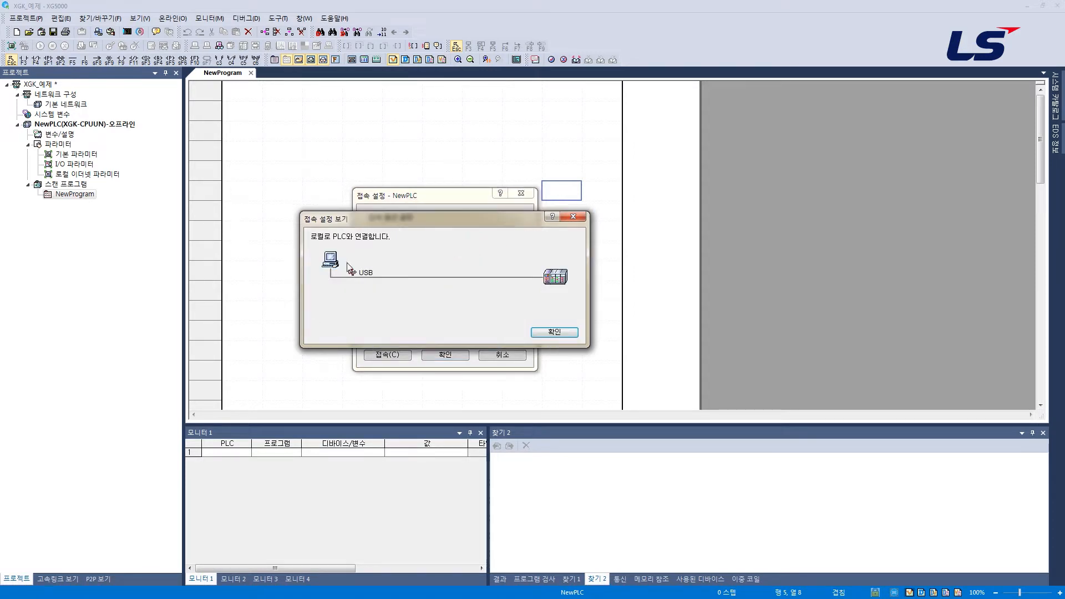
pyautogui.click(555, 333)
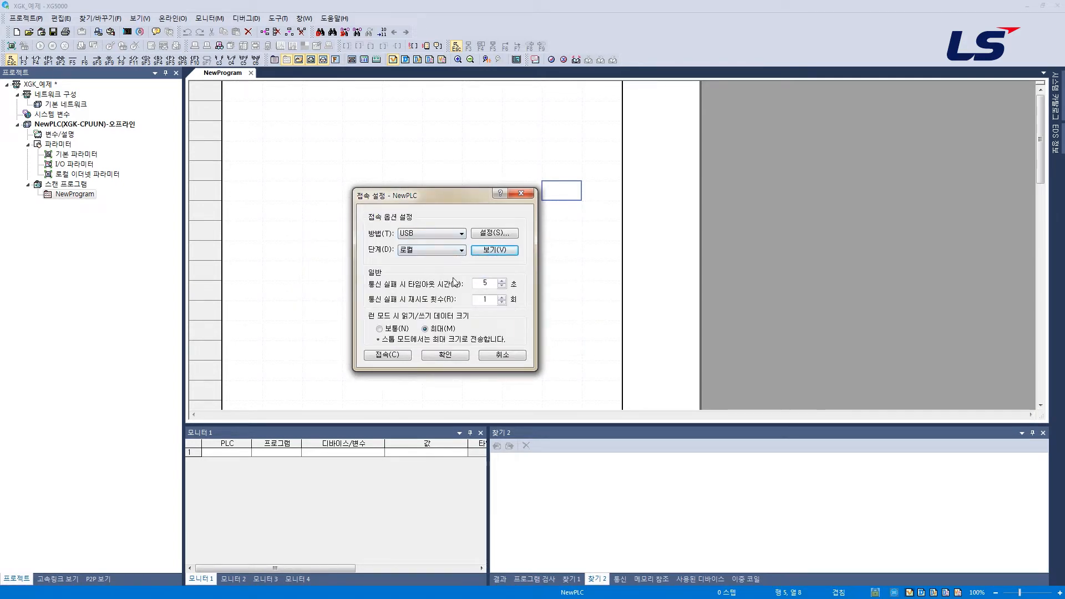
# - Choose connection stage 리모트 1단 and then 리모트 2단, view the two-stage remote connection diagram, and close the connection settings without applying them
pyautogui.click(461, 250)
pyautogui.click(451, 268)
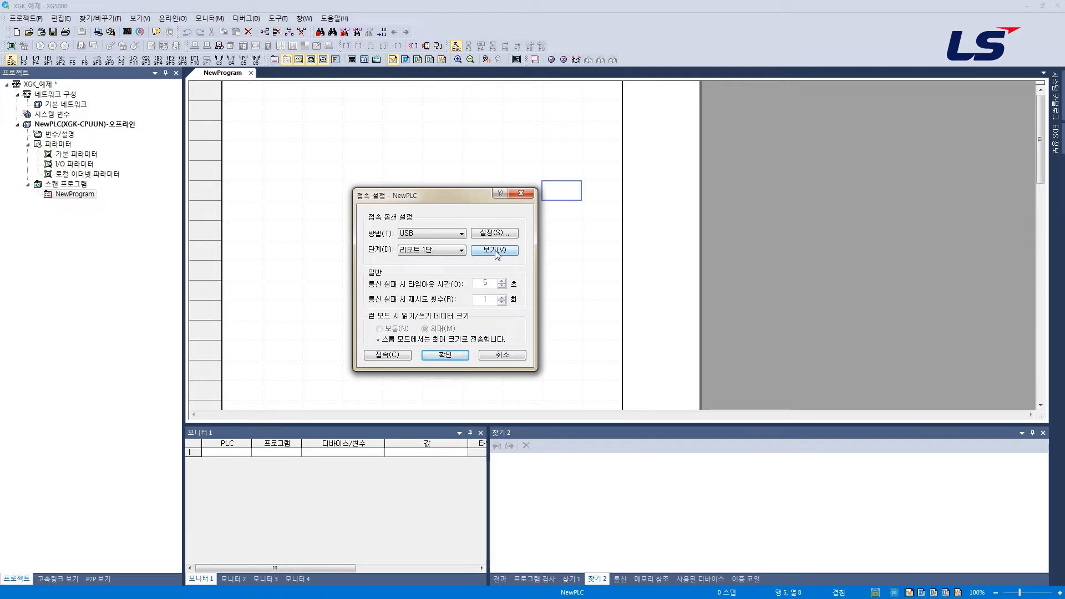
pyautogui.click(442, 250)
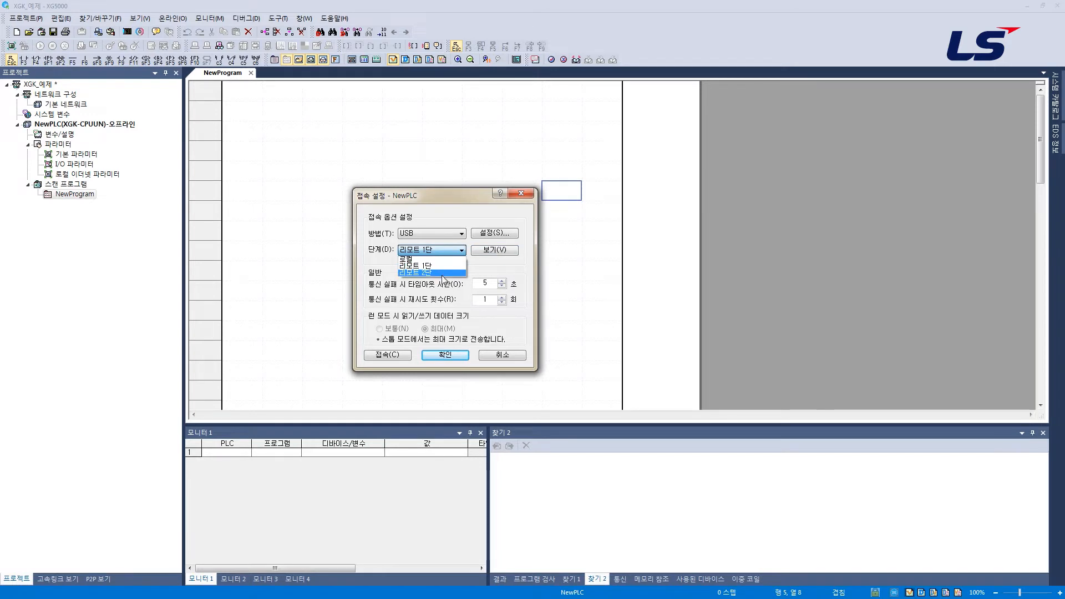
pyautogui.click(442, 273)
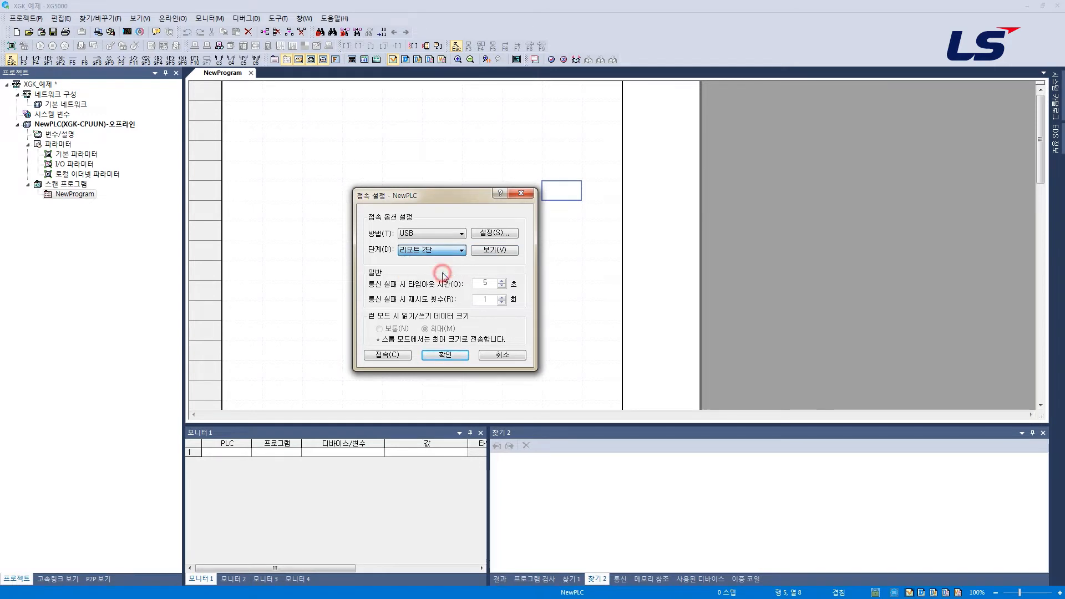
pyautogui.click(479, 251)
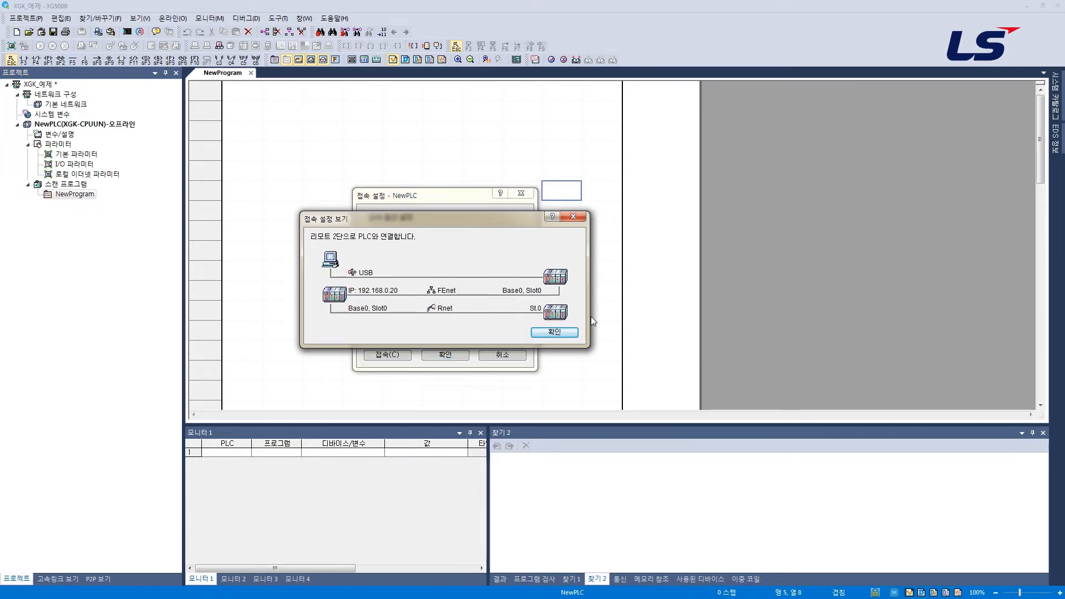
pyautogui.click(554, 332)
pyautogui.click(521, 193)
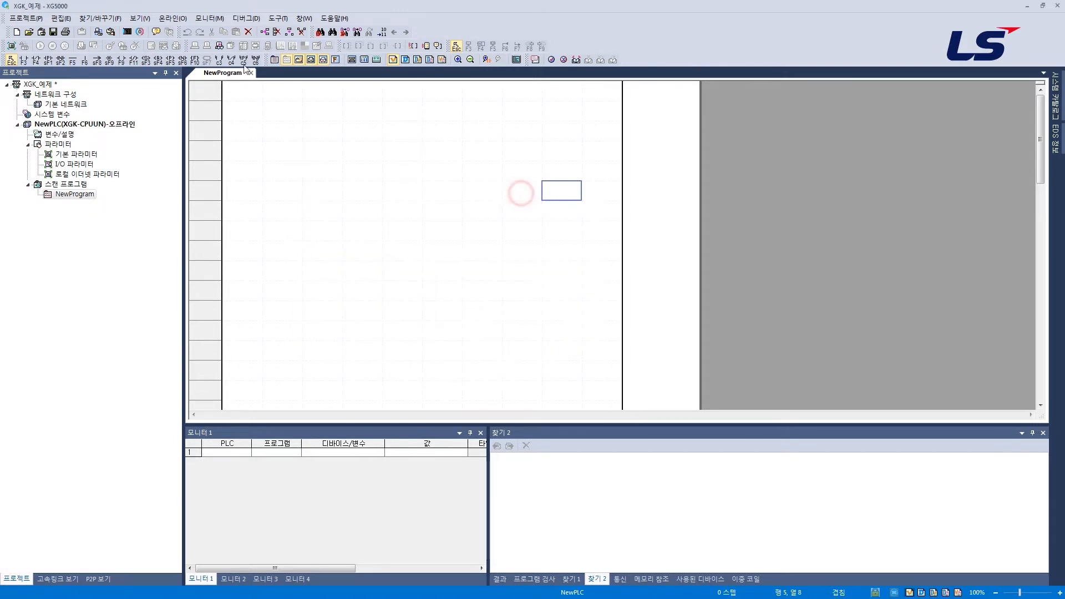
# - Examine the monitoring commands, such as device and special module monitoring, and the debugging commands for stepping and breakpoints
pyautogui.click(208, 17)
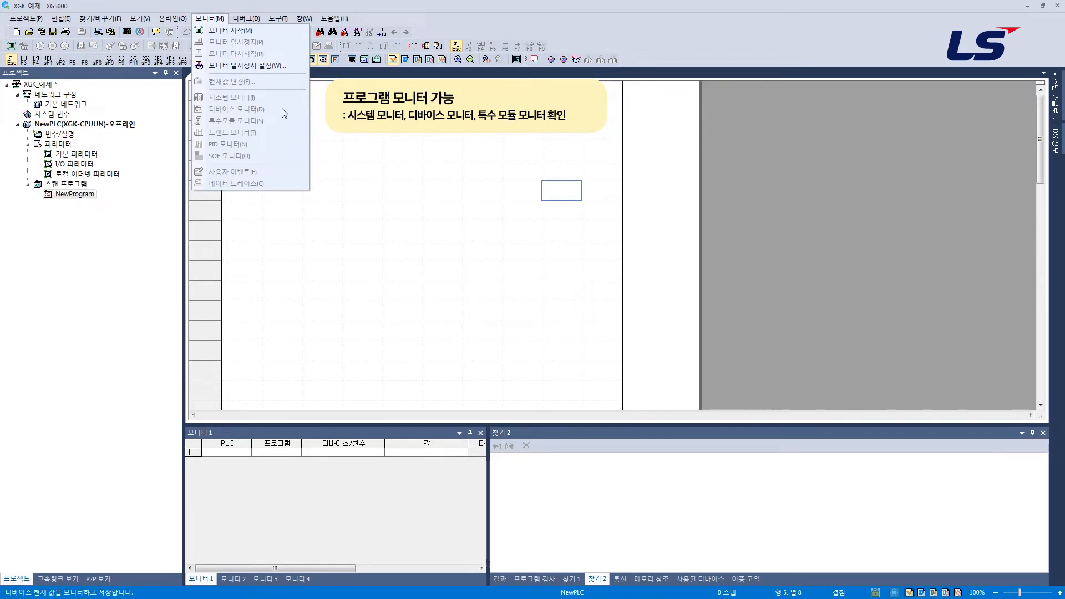
pyautogui.click(239, 109)
pyautogui.click(242, 123)
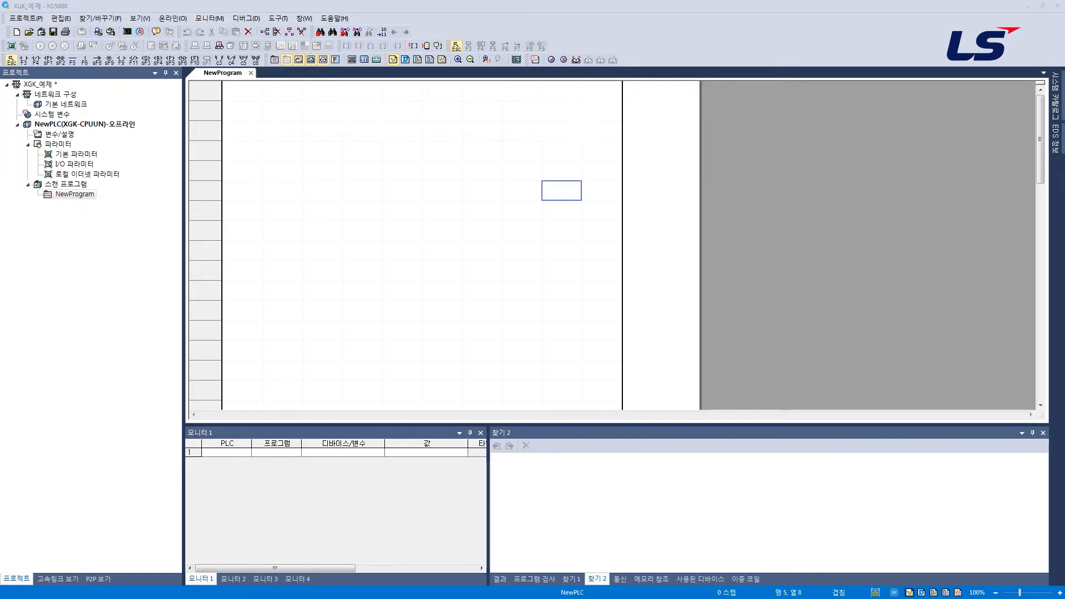
pyautogui.click(245, 18)
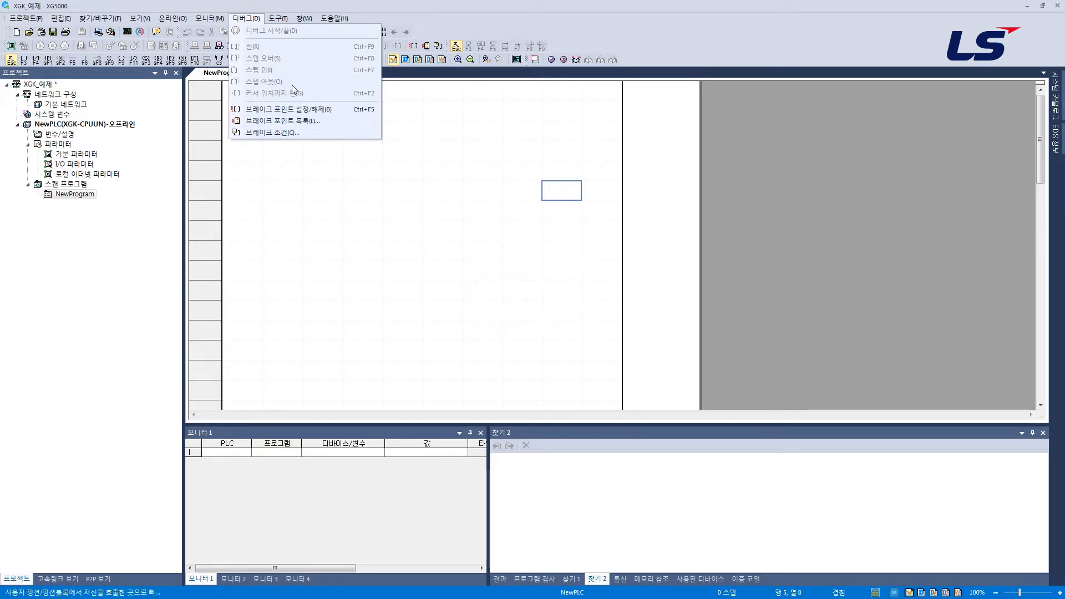
pyautogui.click(309, 207)
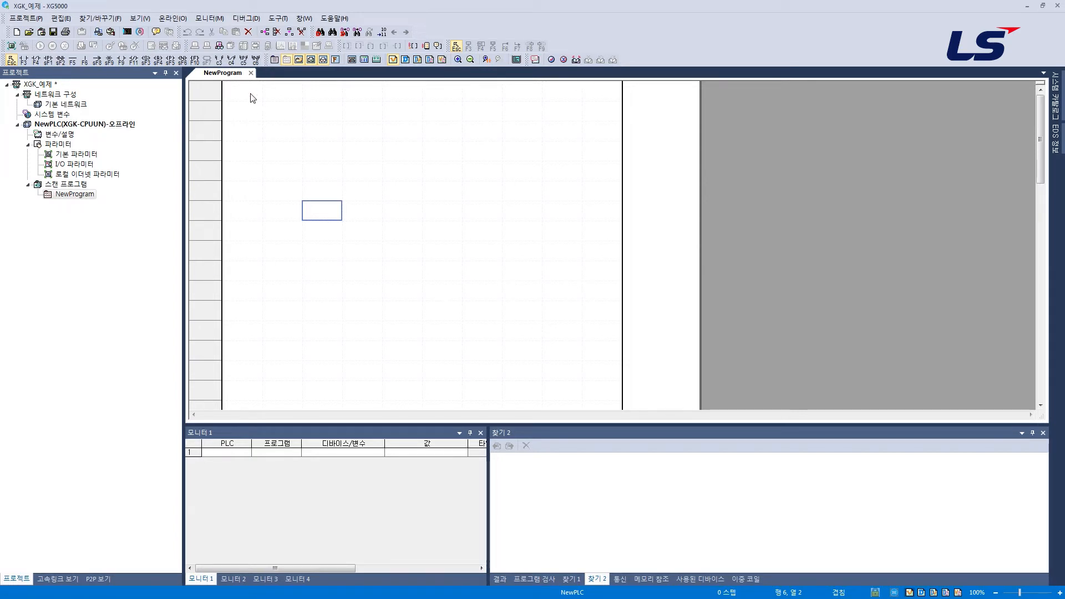
pyautogui.click(246, 19)
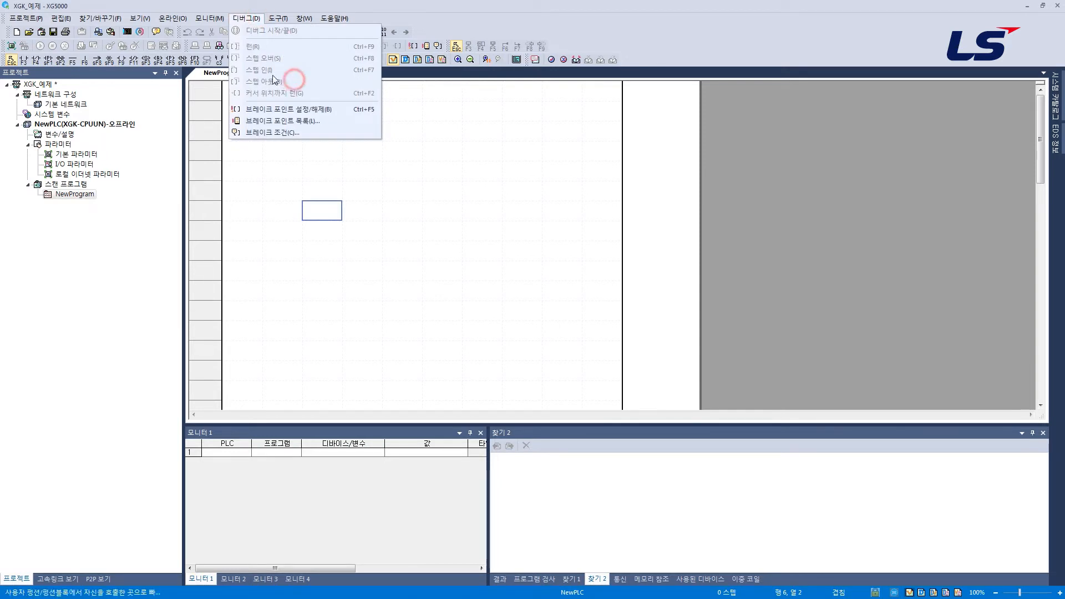
pyautogui.click(281, 170)
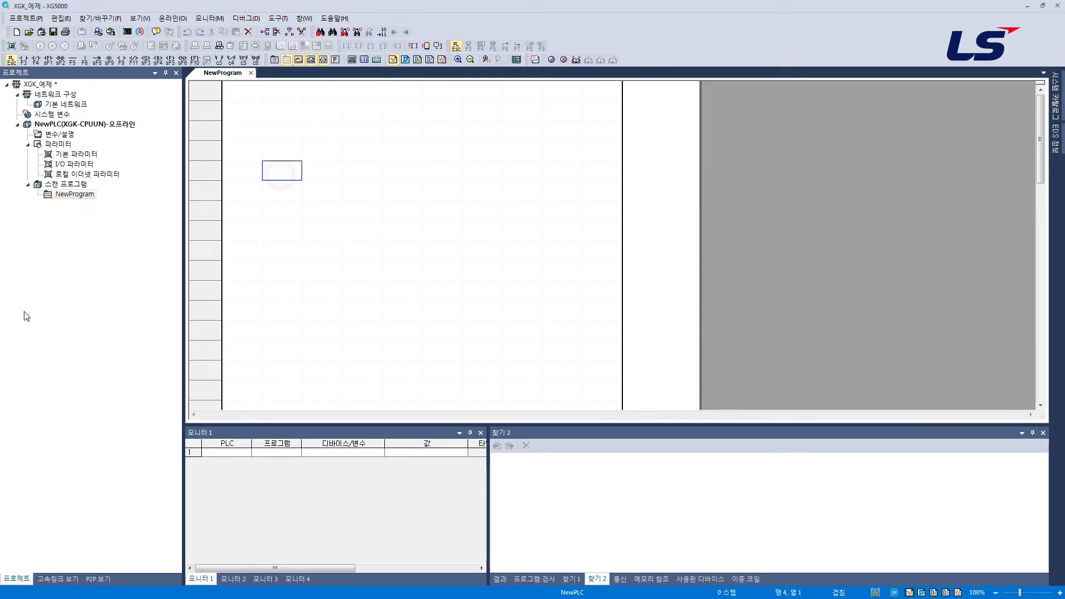
# - Examine the tool commands, the window commands including 창 레이아웃 다시 설정, and the help commands including XG5000 정보
pyautogui.click(282, 20)
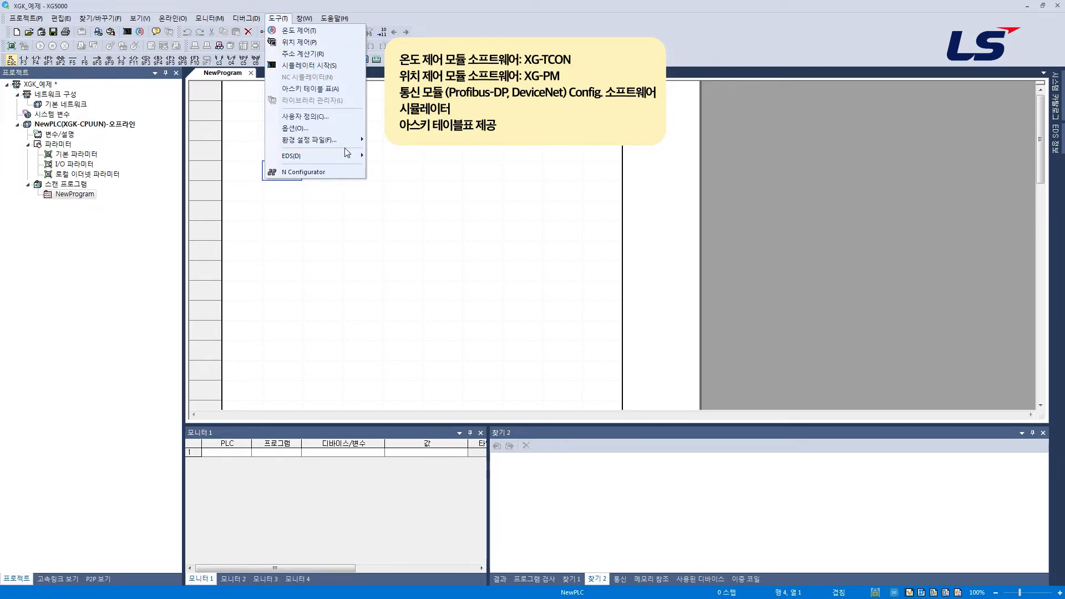
pyautogui.moveTo(351, 158)
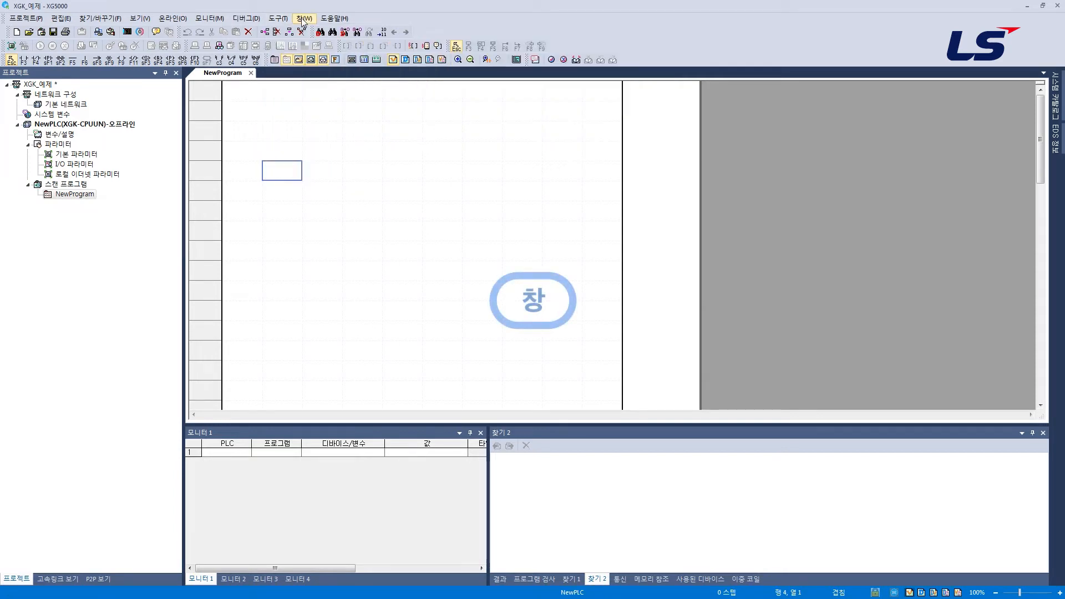
pyautogui.click(304, 19)
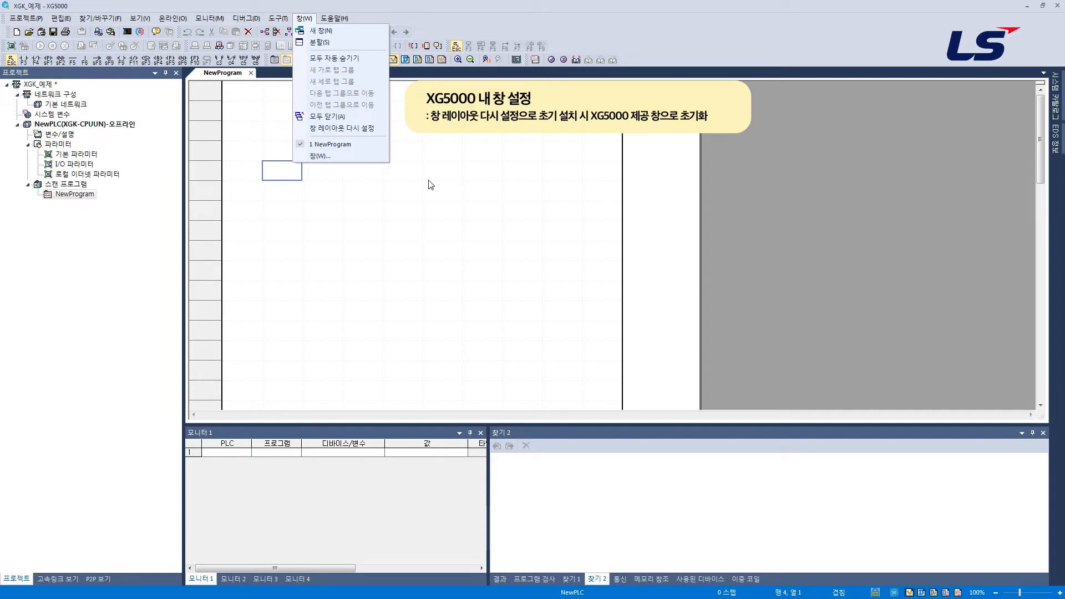
pyautogui.click(347, 129)
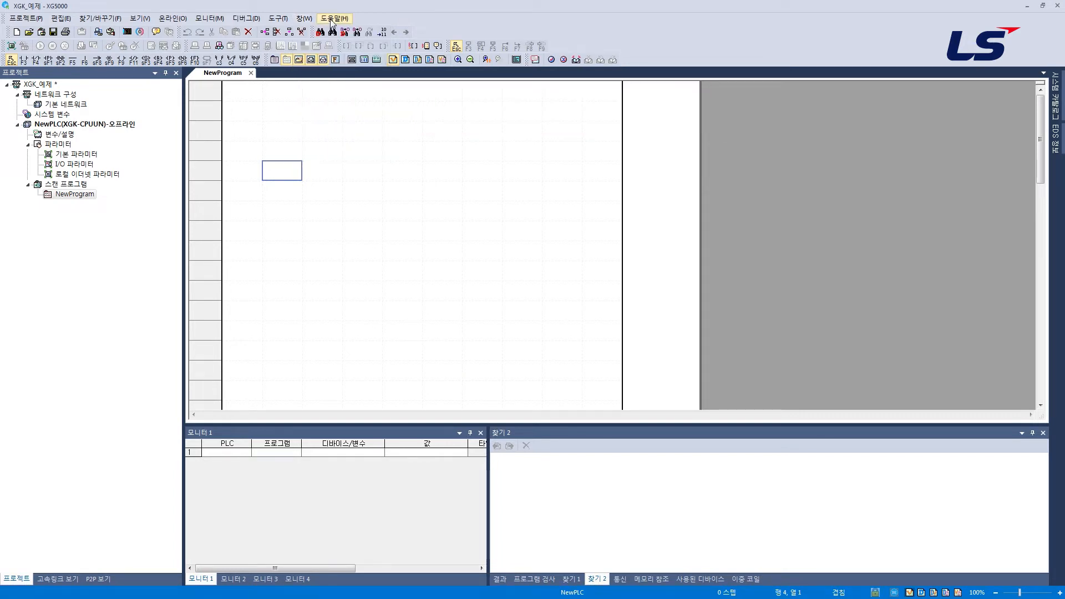
pyautogui.click(331, 22)
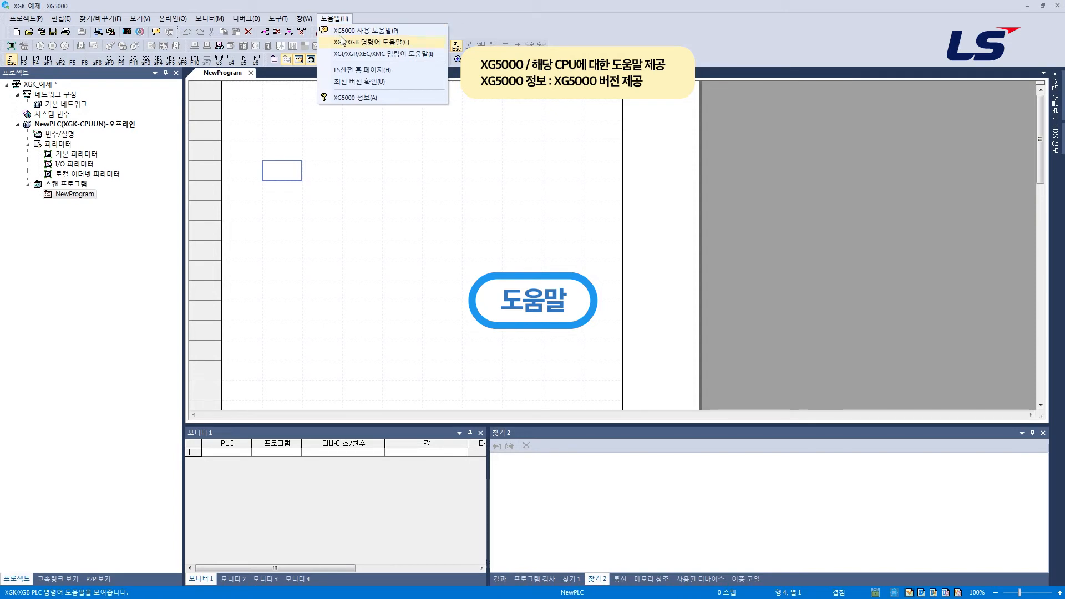
pyautogui.click(386, 69)
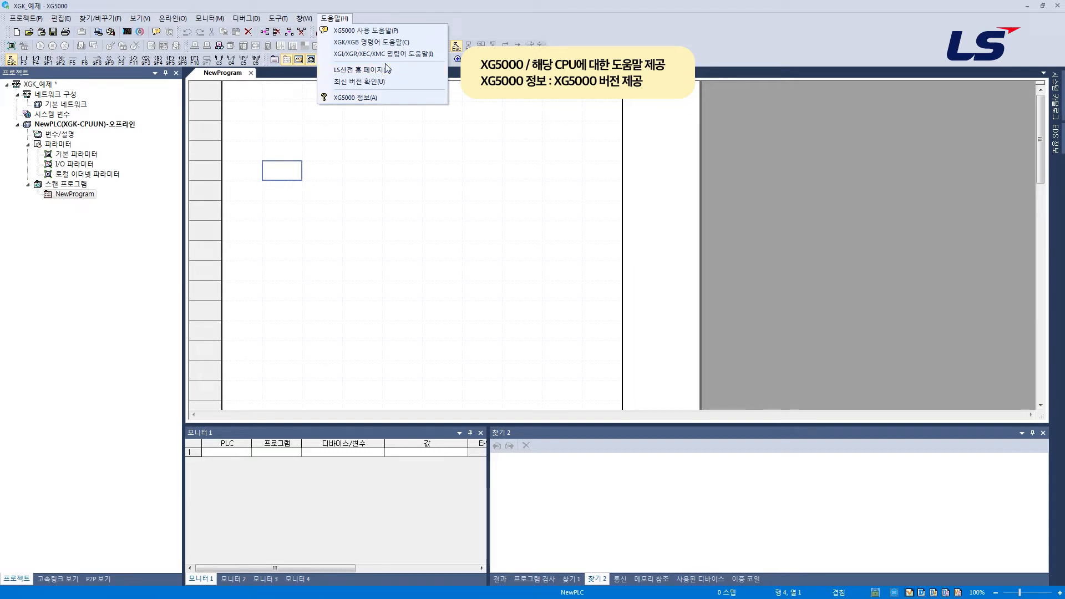
pyautogui.click(401, 98)
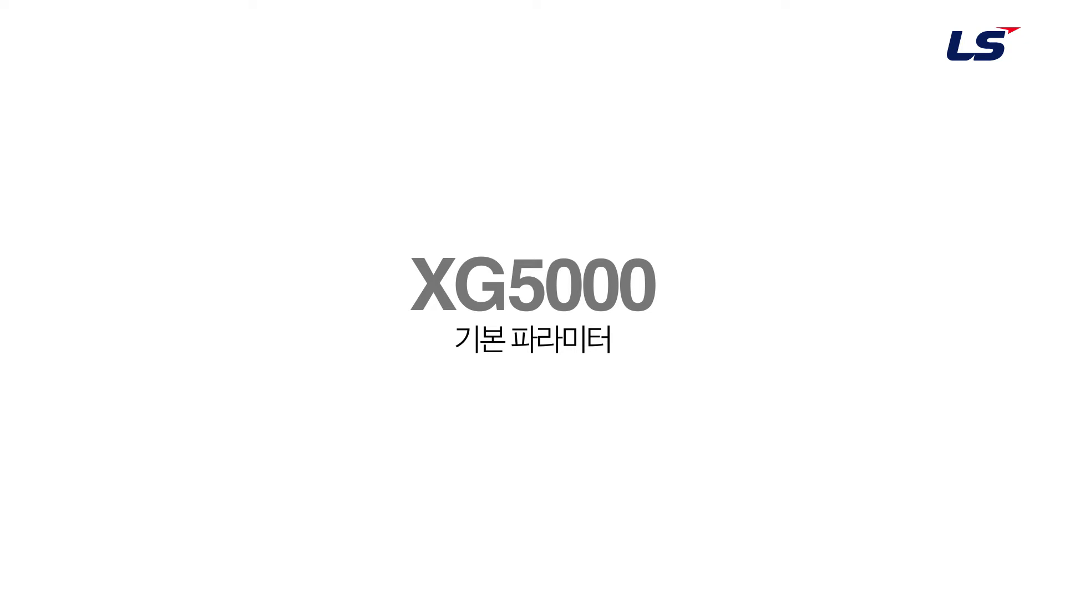
pyautogui.click(259, 172)
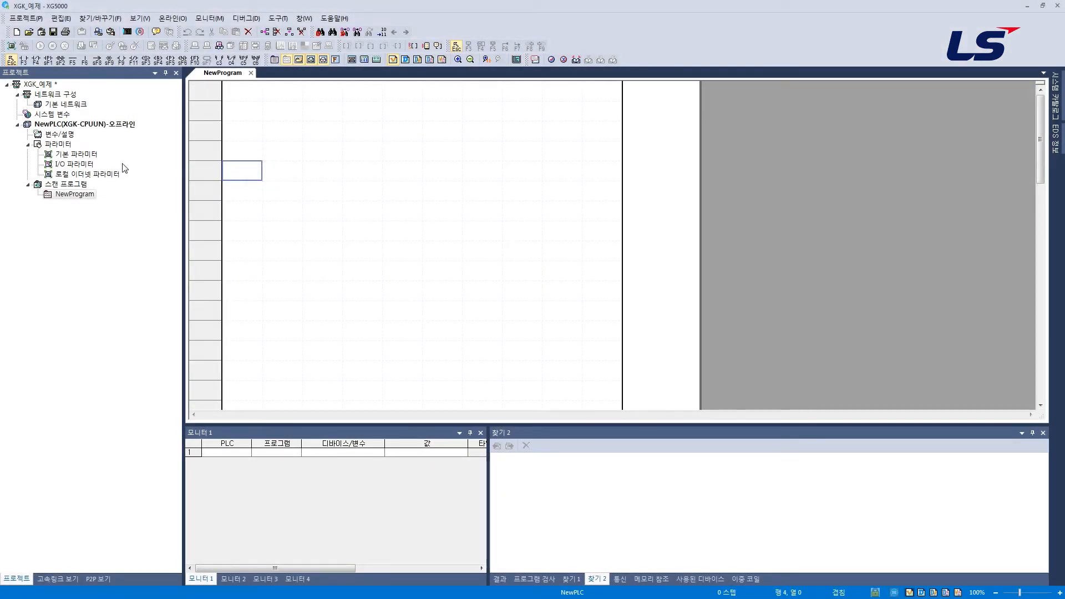
# - Open the PLC's 기본 파라미터 and examine its 기본 동작 설정, 디바이스 영역 설정 and 에러 동작 설정 pages
pyautogui.click(78, 154)
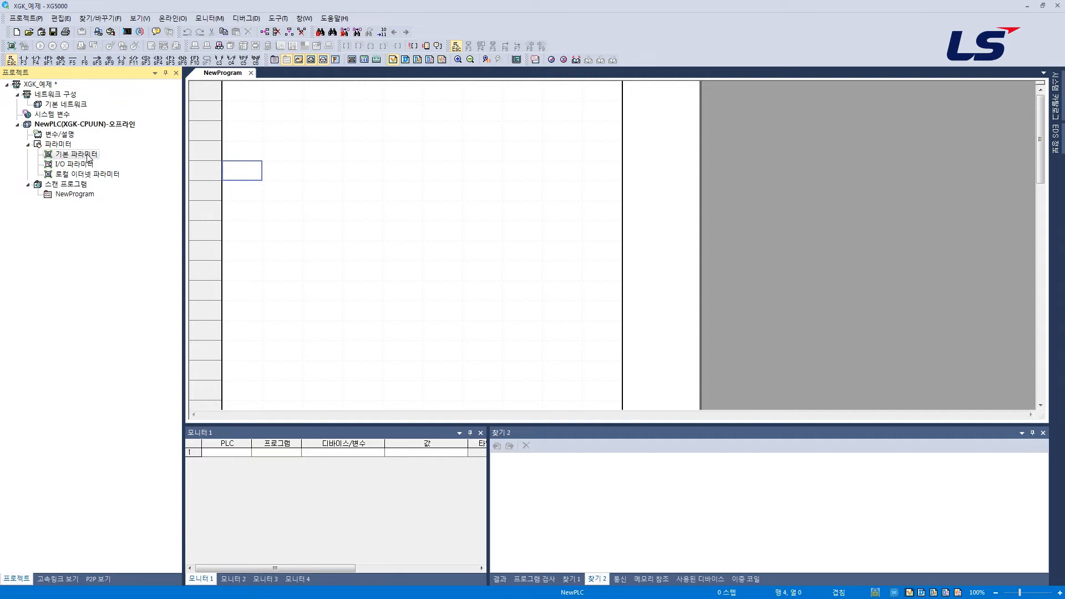
pyautogui.doubleClick(90, 156)
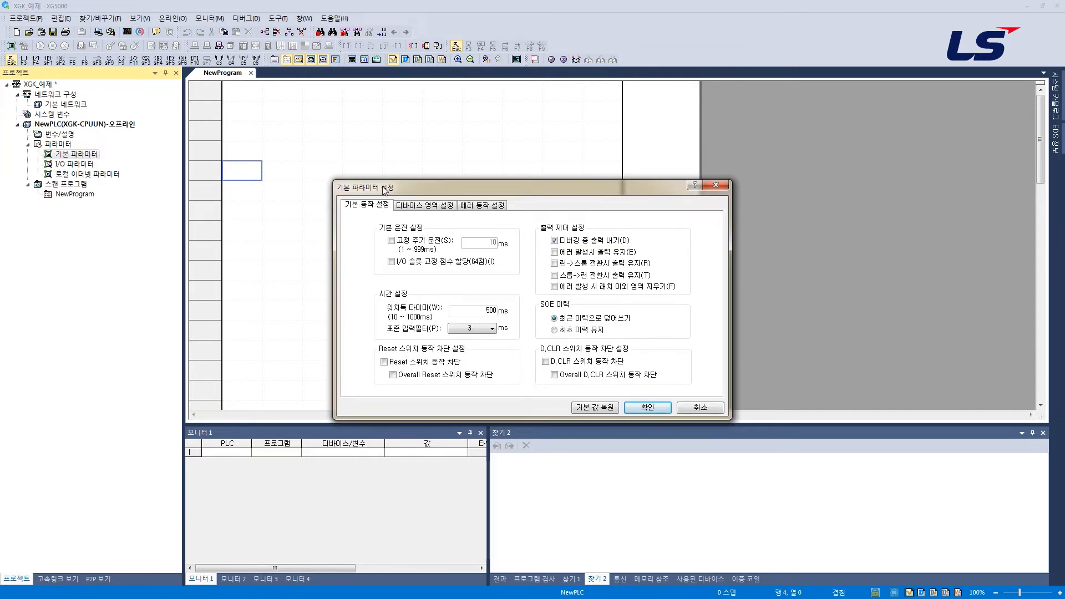
pyautogui.click(417, 206)
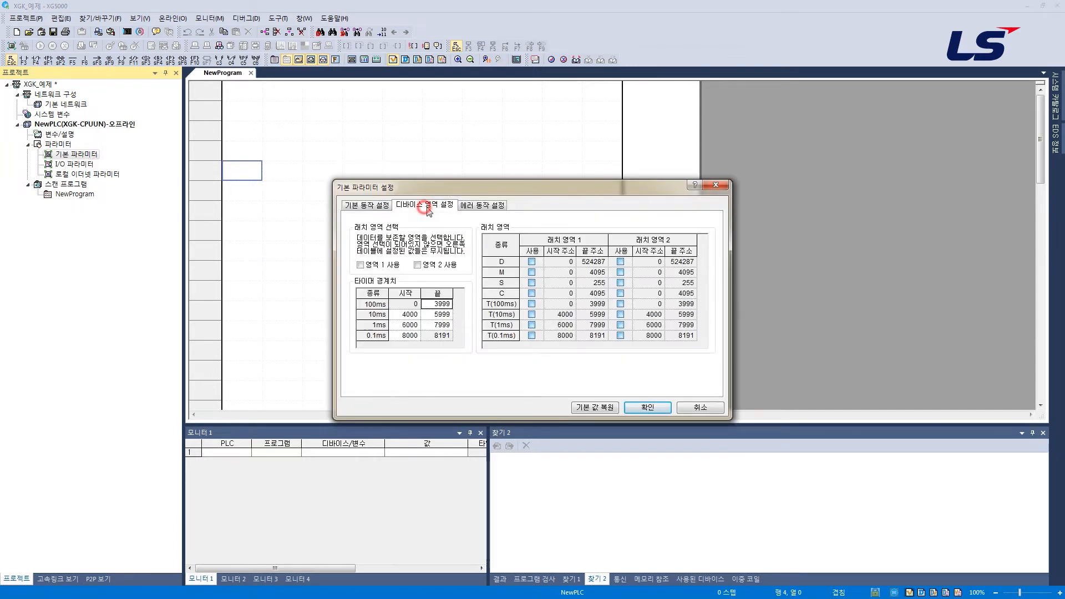
pyautogui.click(494, 206)
pyautogui.click(447, 205)
pyautogui.click(381, 209)
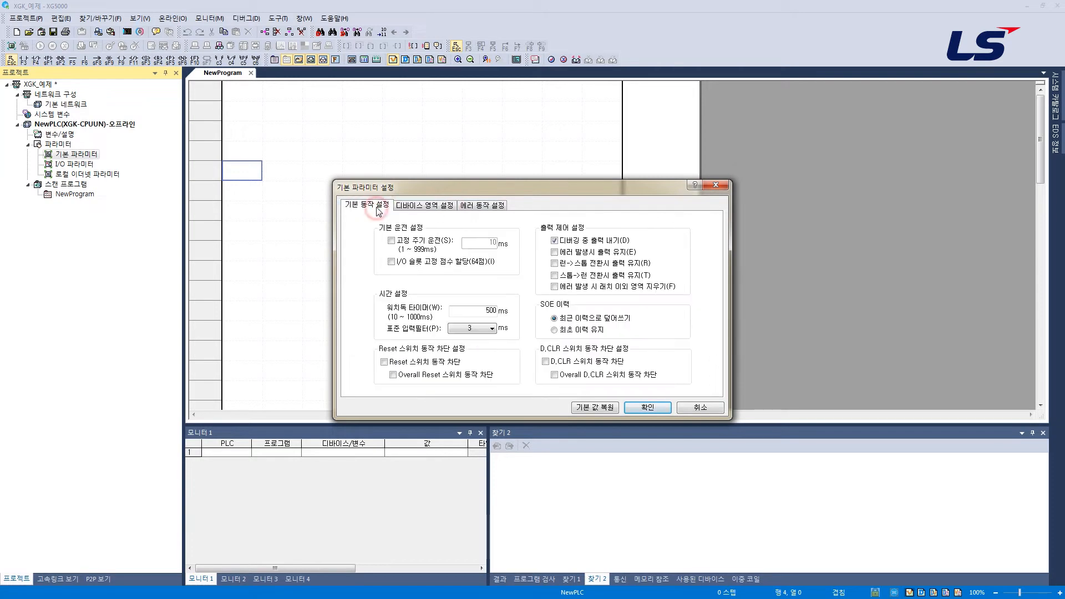
# - Try out fixed-period operation (고정 주기 운전) by enabling it, entering its period value field, and disabling it again
pyautogui.click(392, 241)
pyautogui.doubleClick(486, 243)
pyautogui.click(471, 245)
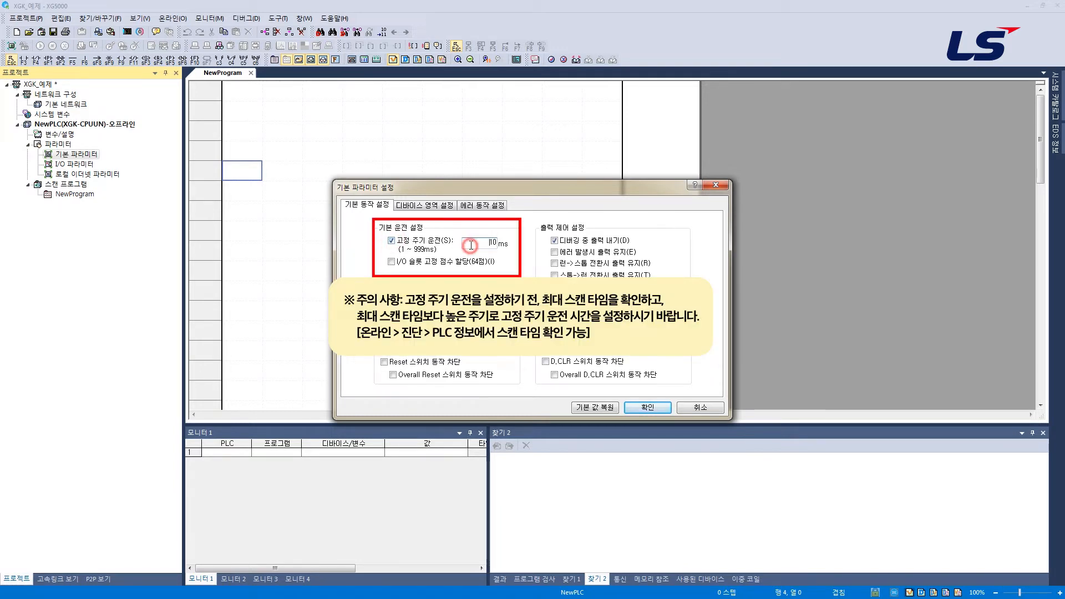
pyautogui.click(392, 241)
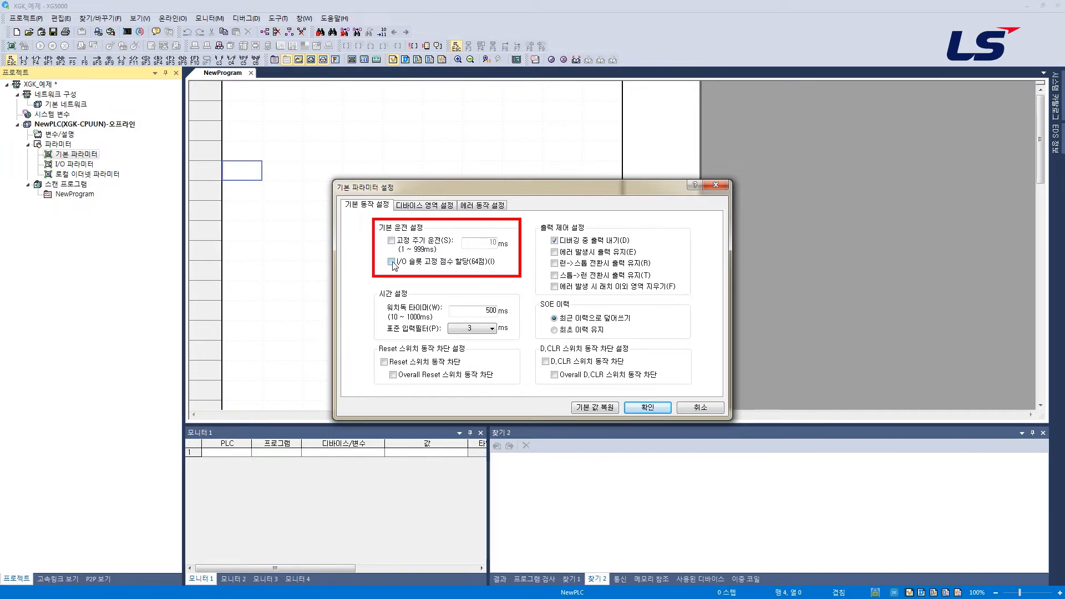
# - Try out the 64-point fixed I/O slot allocation (I/O 슬롯 고정 점수 할당) by enabling it and disabling it again
pyautogui.click(391, 262)
pyautogui.click(391, 262)
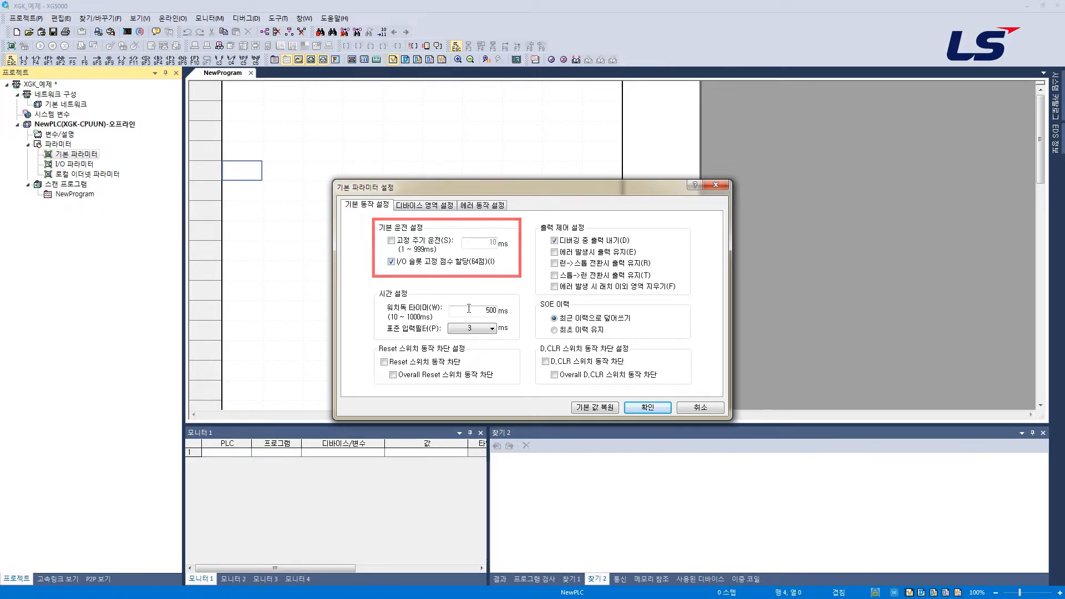
pyautogui.click(432, 272)
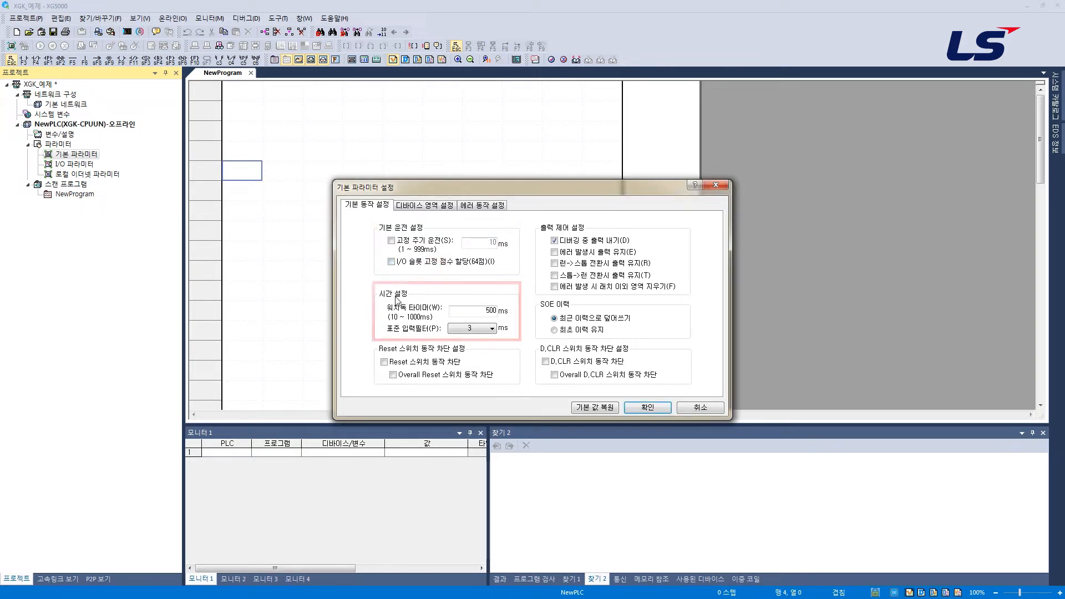
# - Examine the watchdog timer, the timer boundary table (타이머 경계치) and the 에러 동작 설정 options, and accept the basic parameters
pyautogui.click(468, 311)
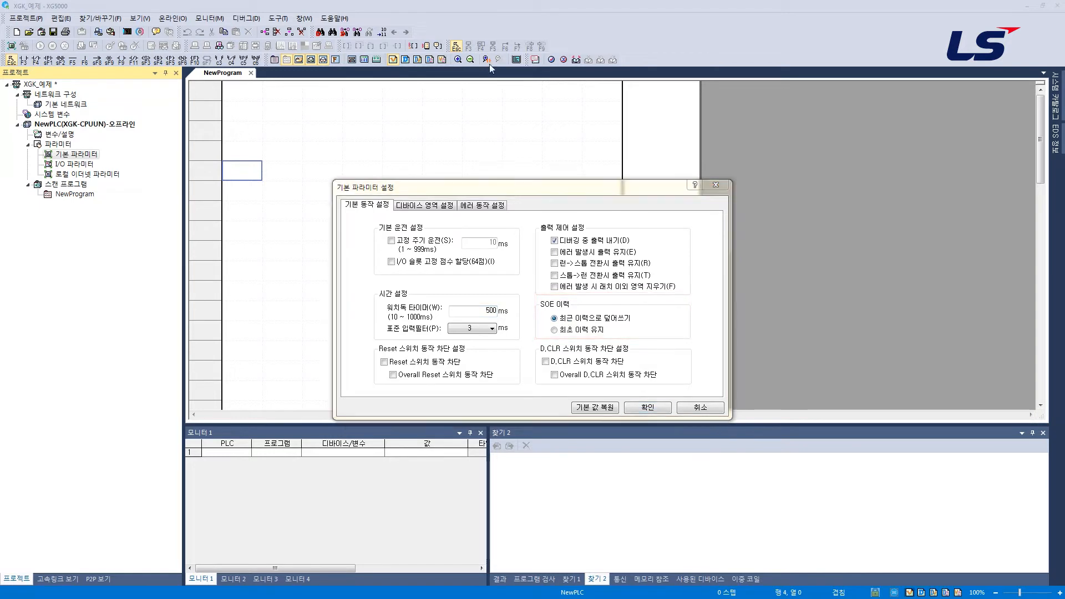
pyautogui.click(426, 205)
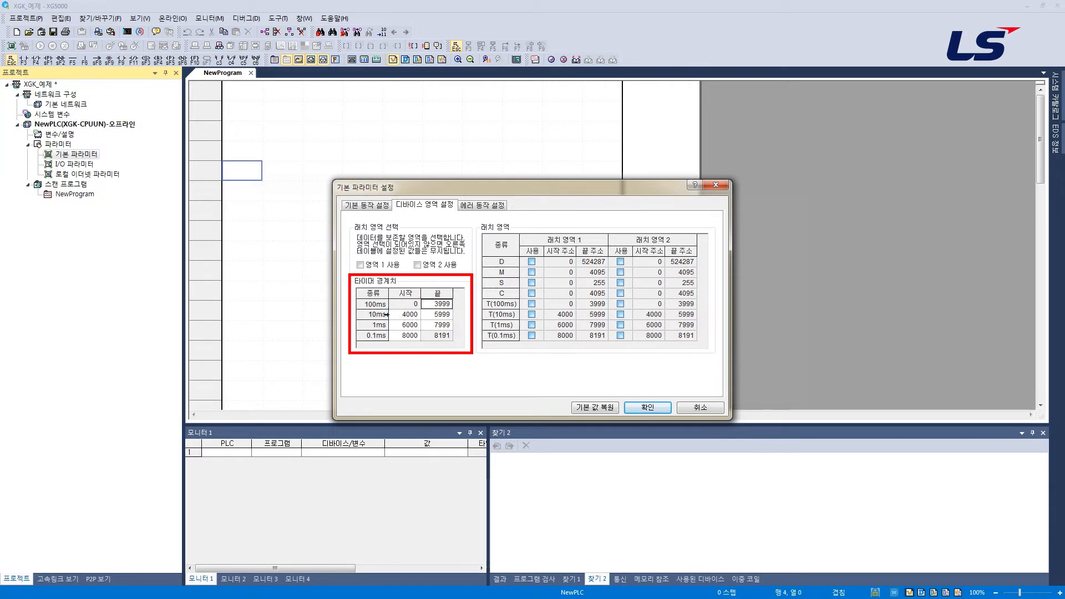
pyautogui.click(377, 316)
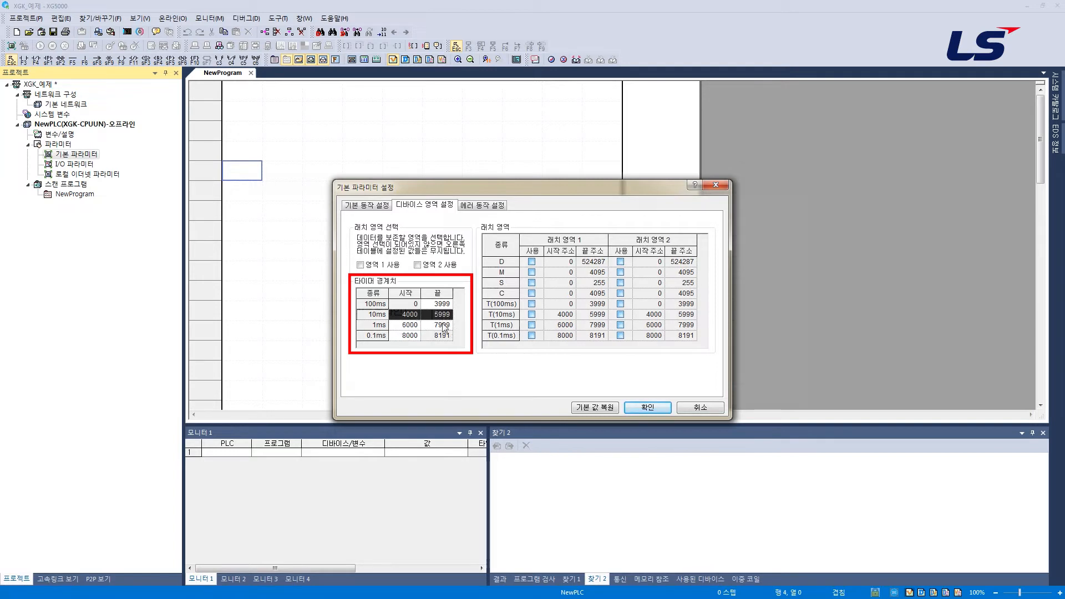
pyautogui.doubleClick(413, 314)
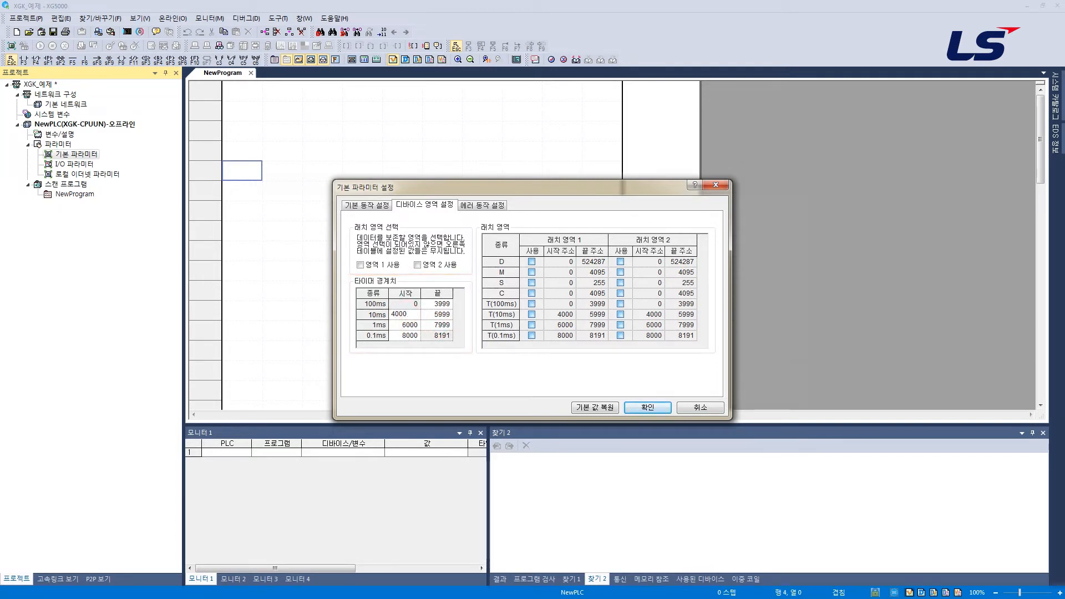
pyautogui.click(486, 207)
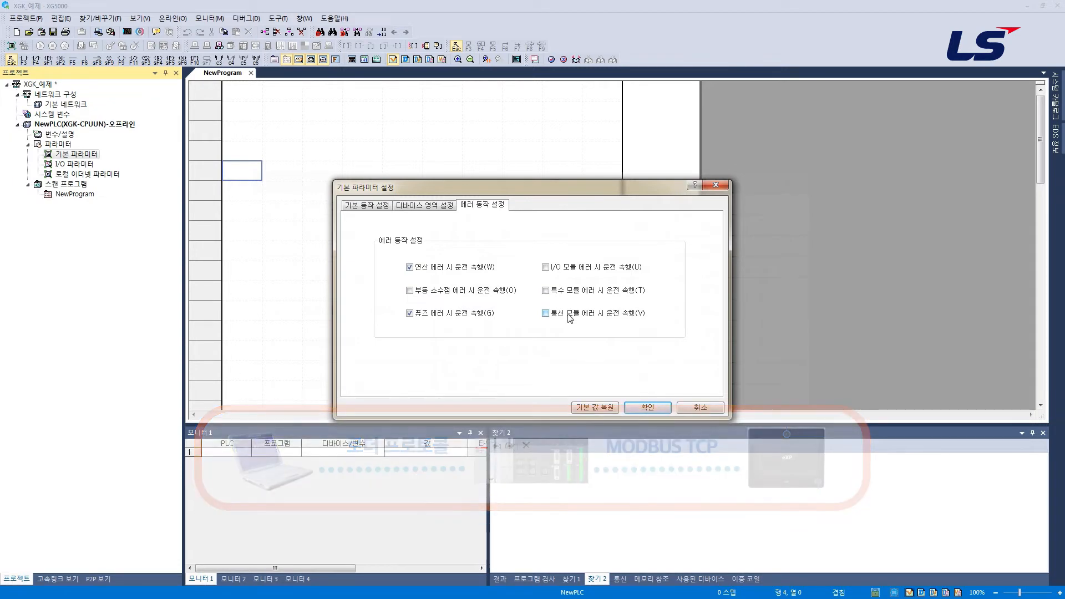
pyautogui.click(648, 408)
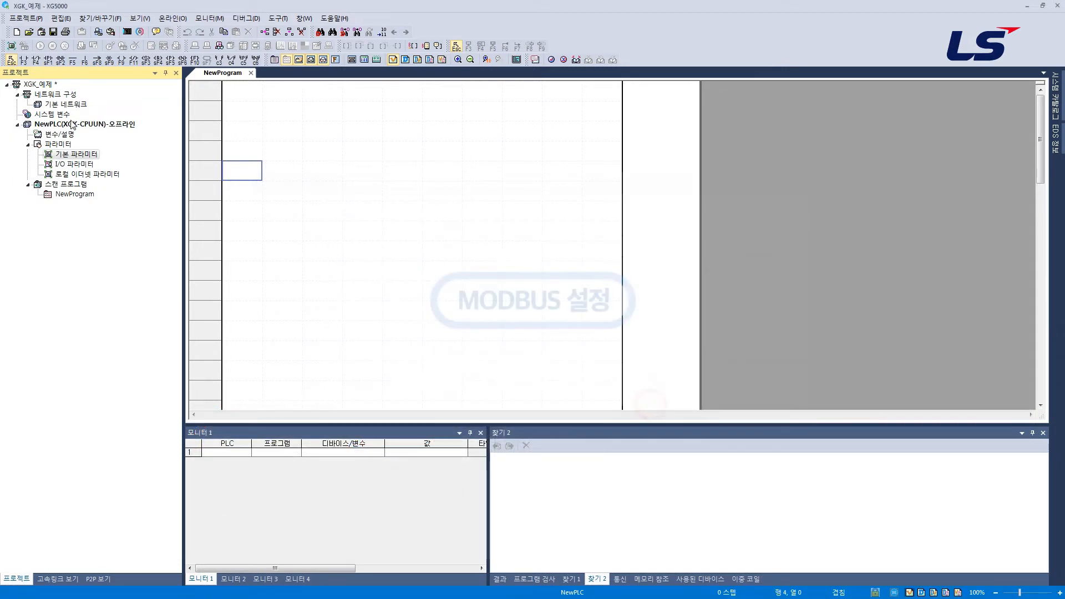
# - Open the 로컬 이더넷 파라미터 and examine the IP address and subnet mask fields of its TCP/IP settings
pyautogui.doubleClick(105, 175)
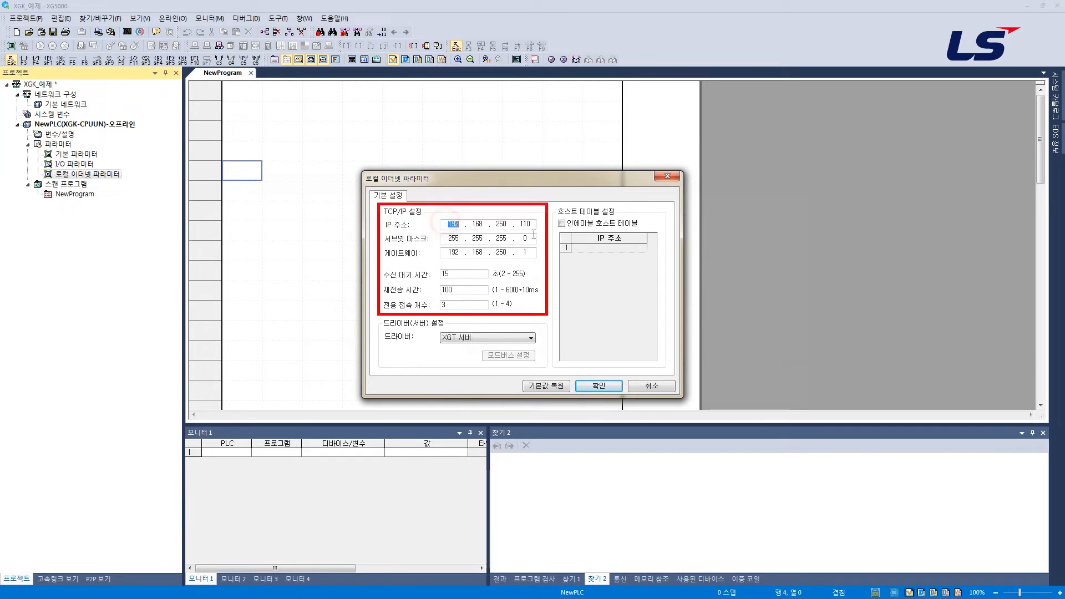
pyautogui.click(472, 224)
pyautogui.click(498, 224)
pyautogui.click(526, 225)
pyautogui.press('Tab')
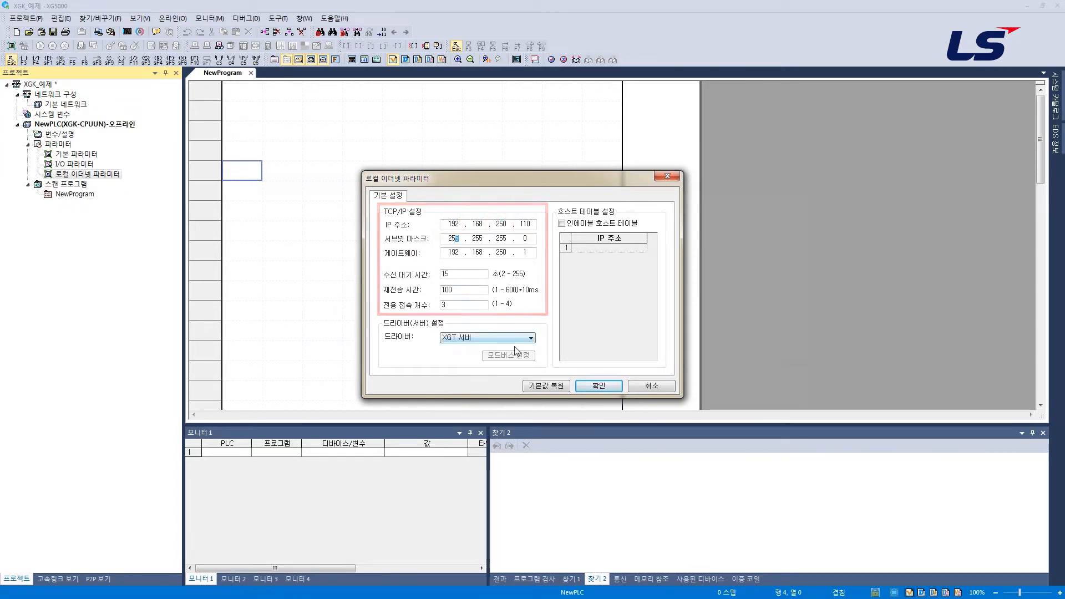
# - Set the local Ethernet driver to 모드버스 TCP/IP 서버, review the Modbus read and write area start addresses, and accept the settings
pyautogui.click(481, 339)
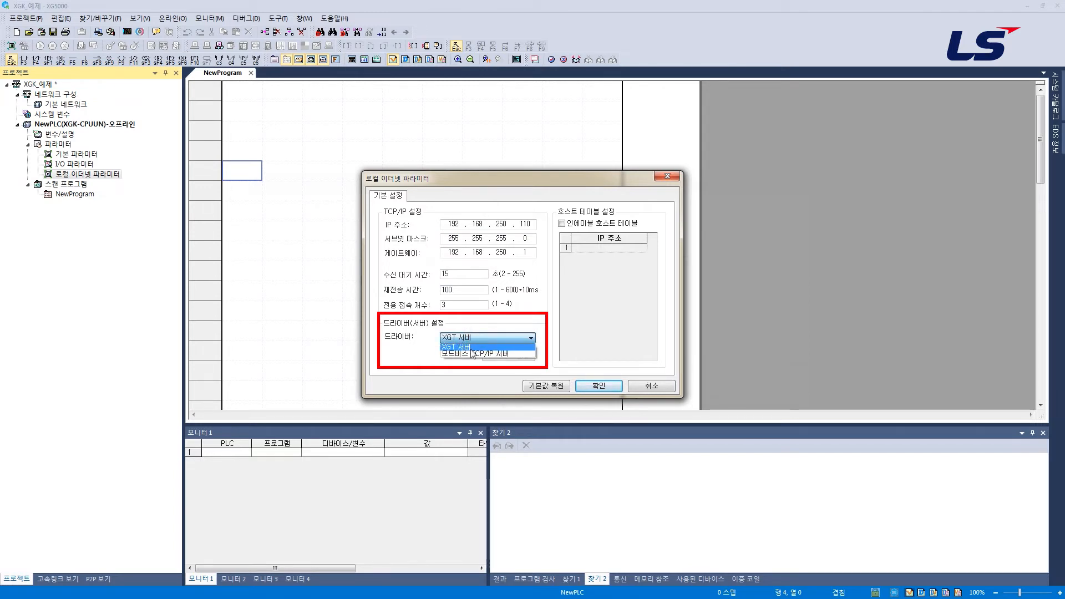
pyautogui.click(471, 353)
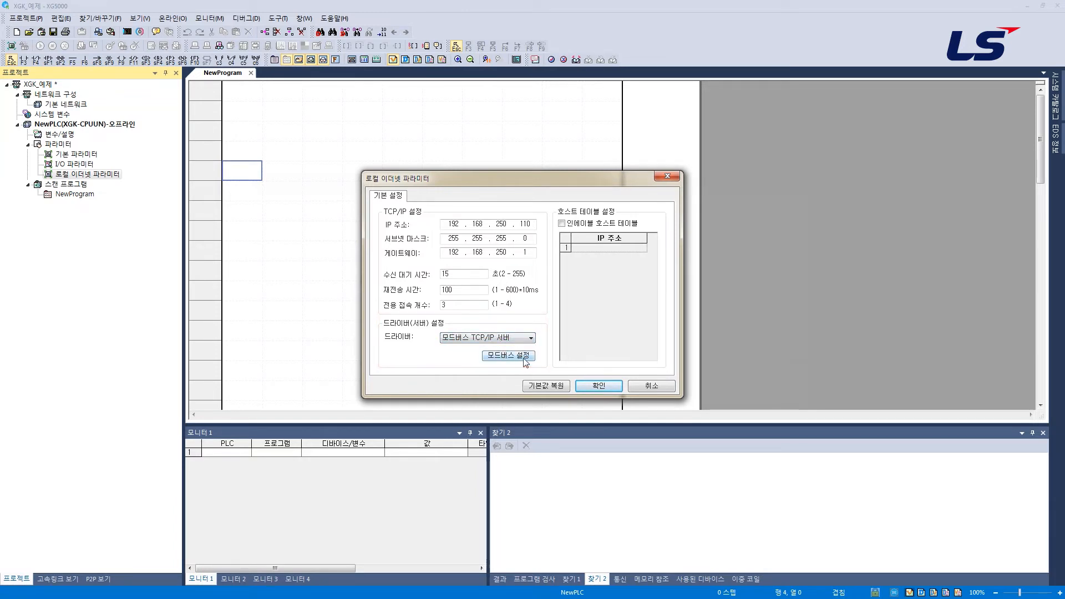
pyautogui.click(523, 358)
pyautogui.moveTo(553, 239); pyautogui.dragTo(665, 268)
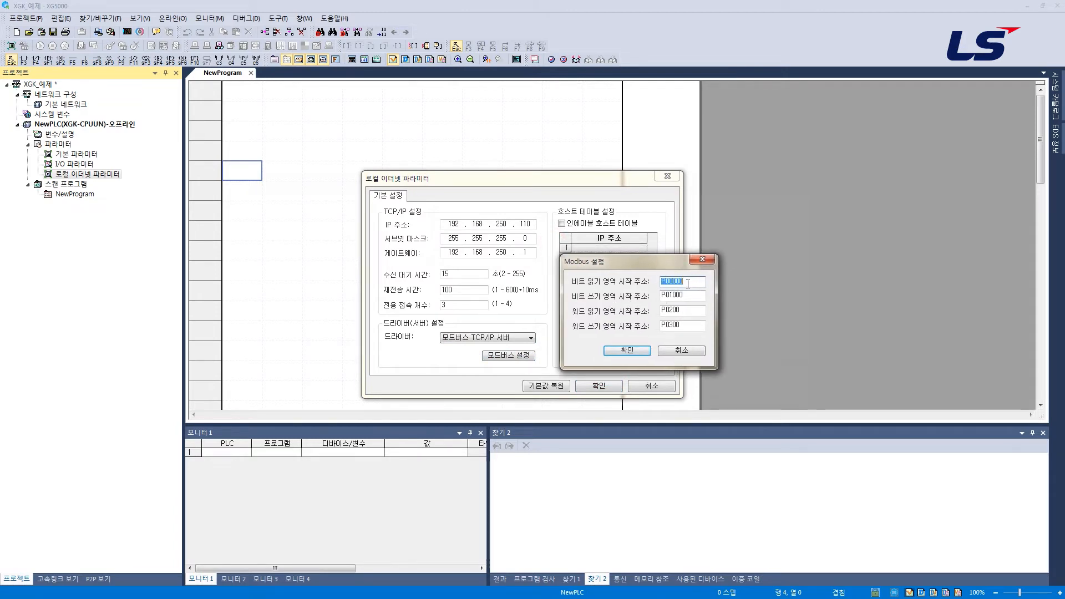
pyautogui.click(624, 350)
pyautogui.click(599, 387)
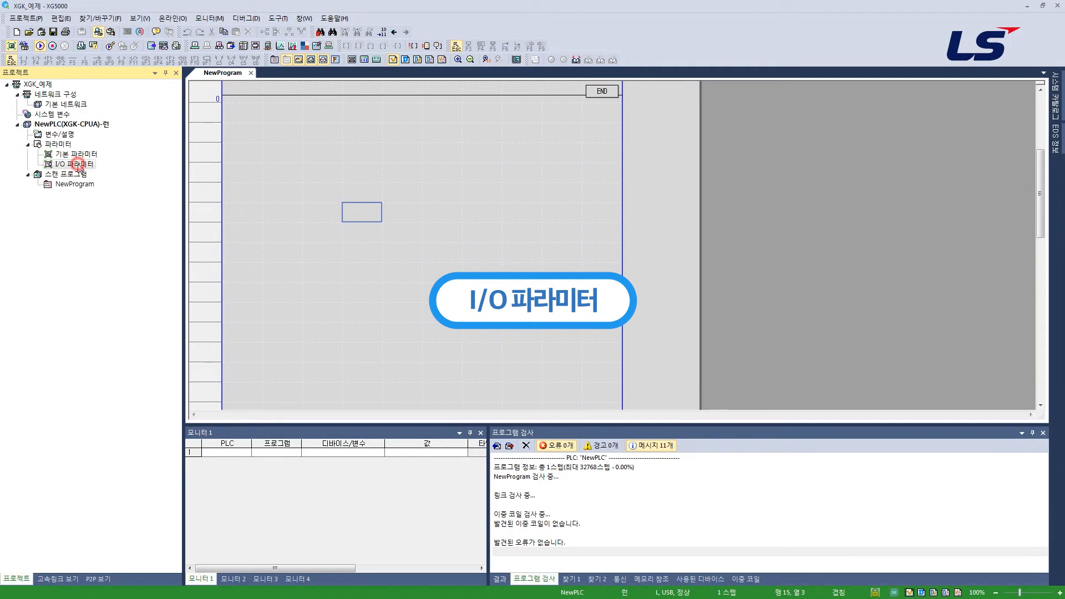
# - Open the I/O 파라미터 and examine the digital input modules (입력 모듈) offered for slot 0 without assigning one
pyautogui.doubleClick(78, 165)
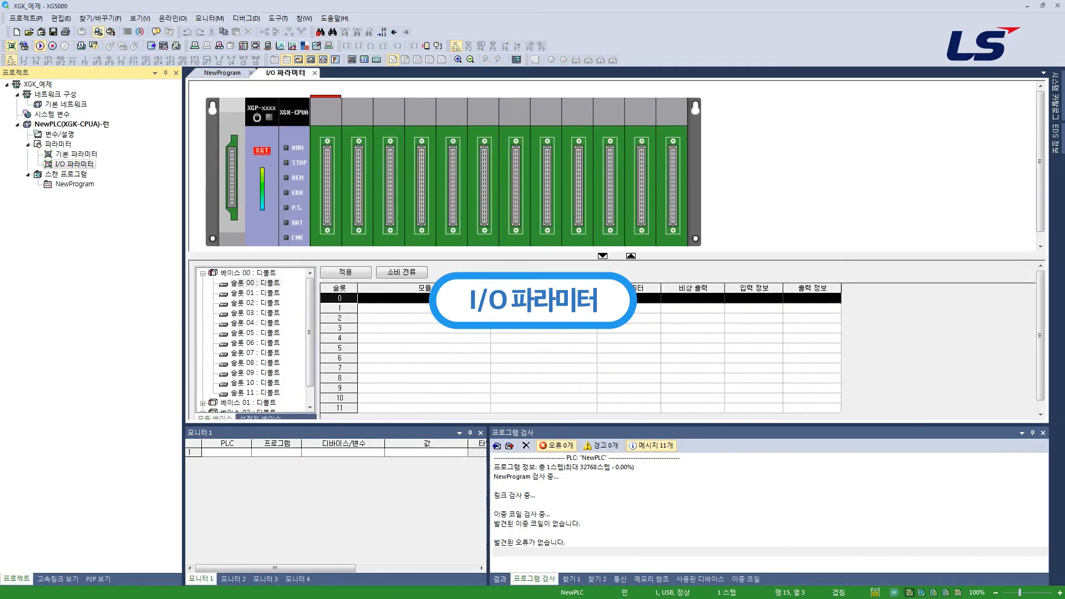
pyautogui.click(453, 299)
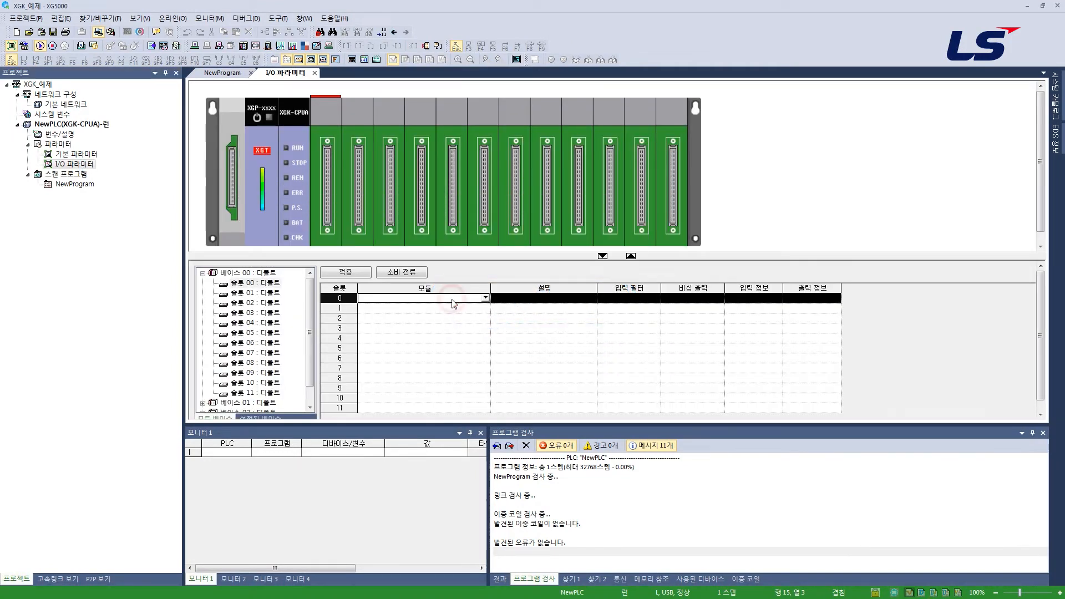
pyautogui.click(484, 299)
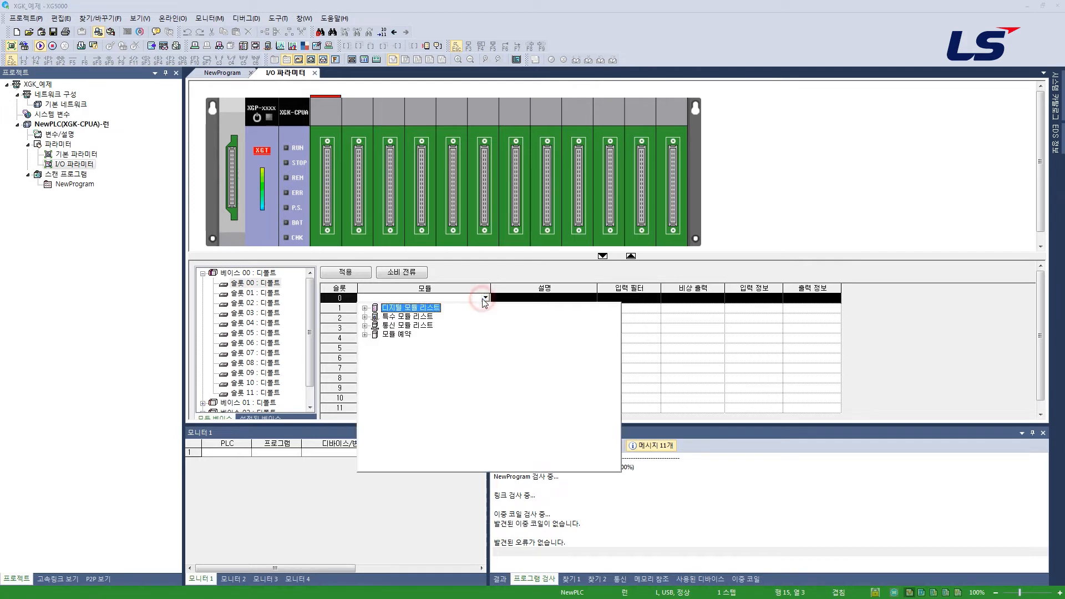
pyautogui.doubleClick(413, 308)
pyautogui.doubleClick(410, 317)
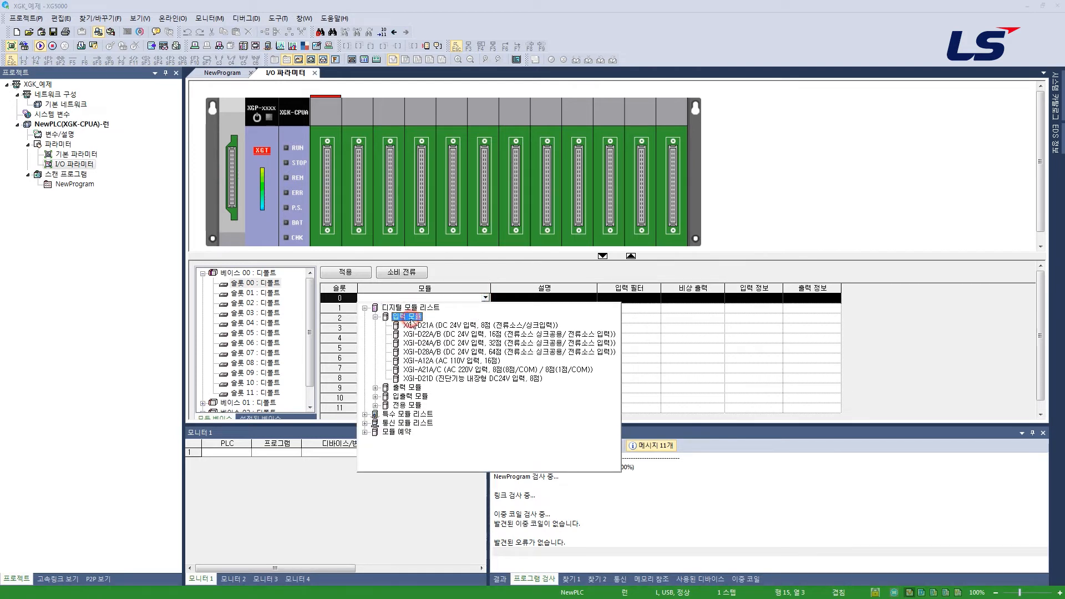
pyautogui.click(483, 169)
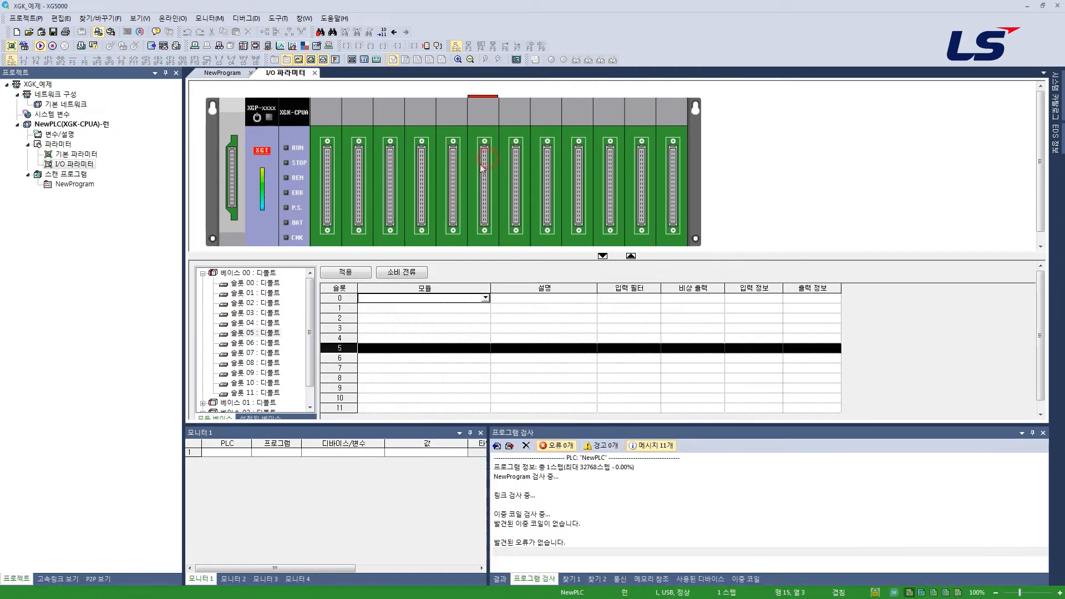
pyautogui.click(553, 309)
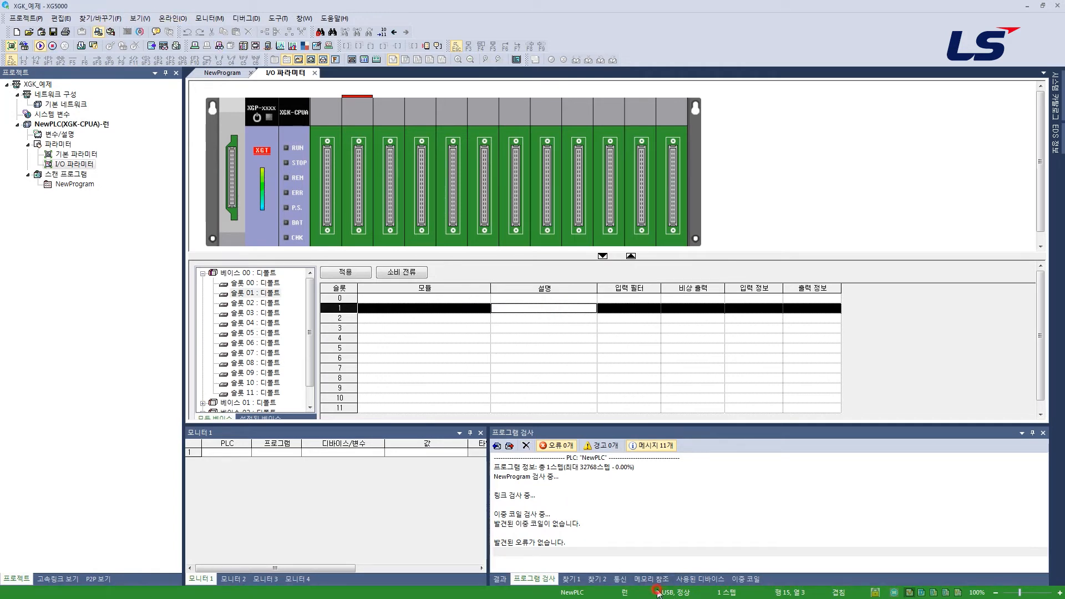
# - Switch the PLC to stop mode and examine the modules installed in slots 0 to 2 in the I/O 정보 diagnosis
pyautogui.click(52, 45)
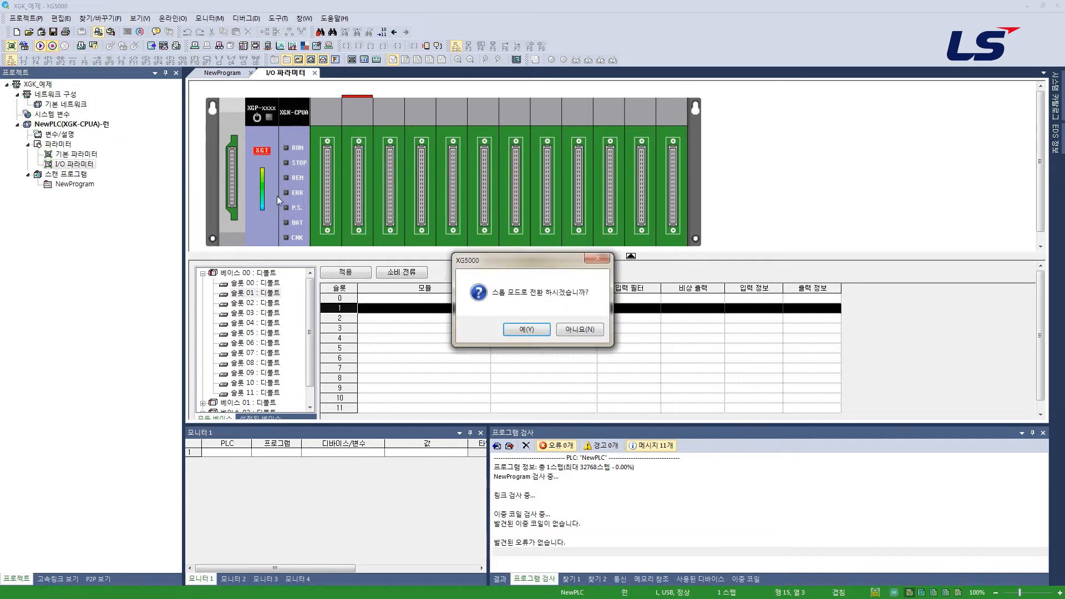
pyautogui.click(526, 330)
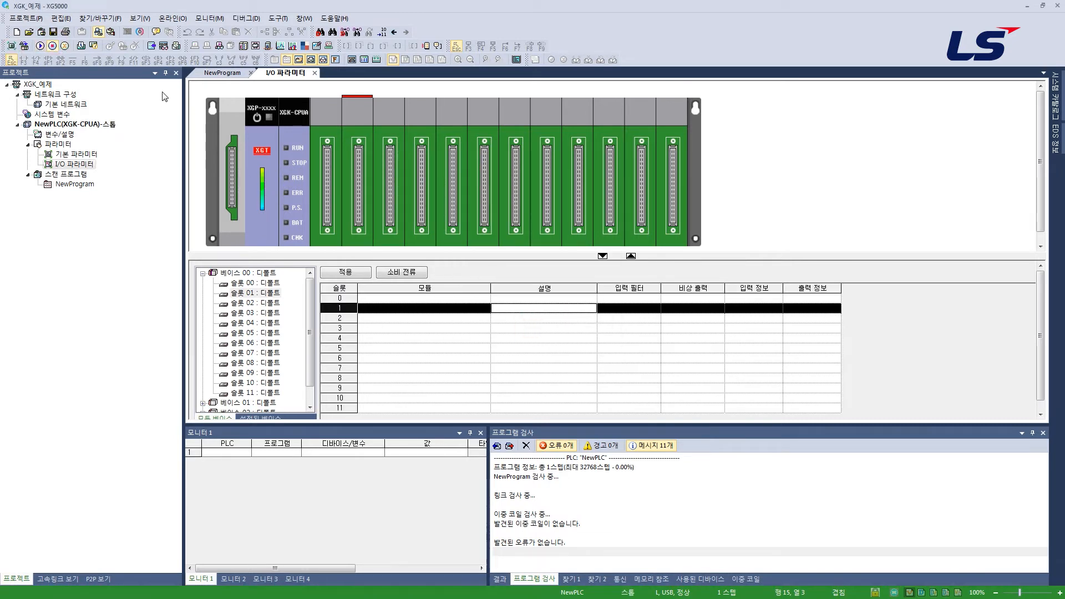
pyautogui.click(180, 20)
pyautogui.click(227, 203)
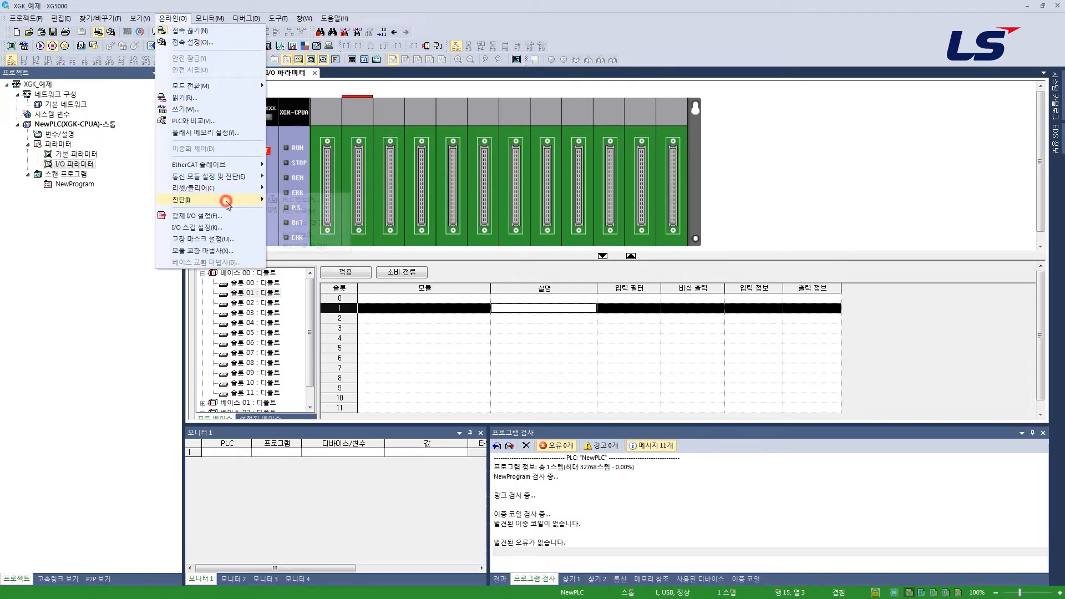
pyautogui.click(297, 234)
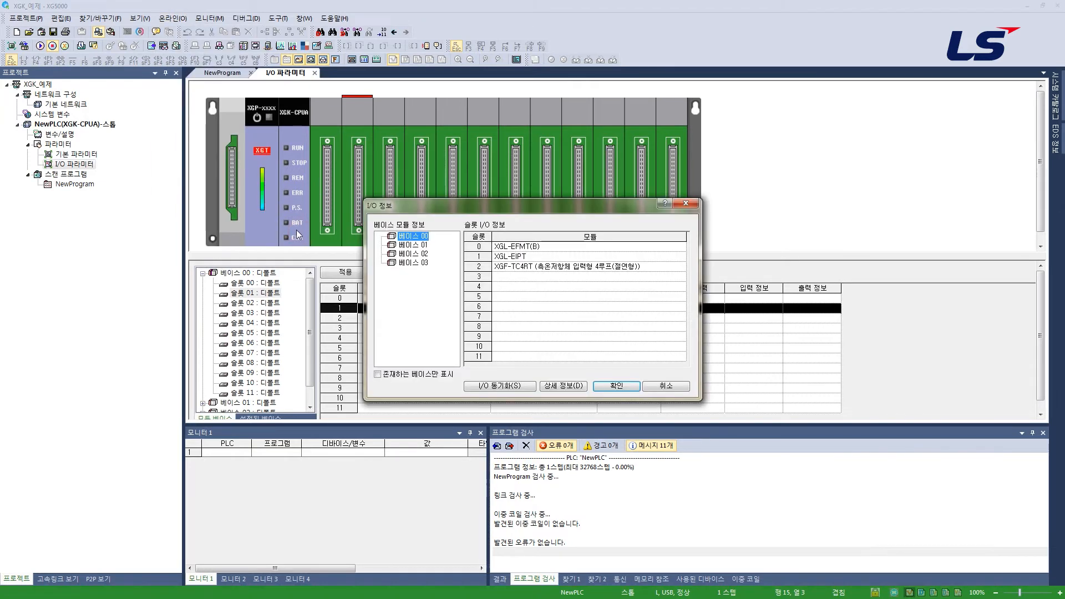
pyautogui.click(558, 246)
pyautogui.click(558, 257)
pyautogui.click(558, 267)
pyautogui.click(560, 257)
pyautogui.click(568, 247)
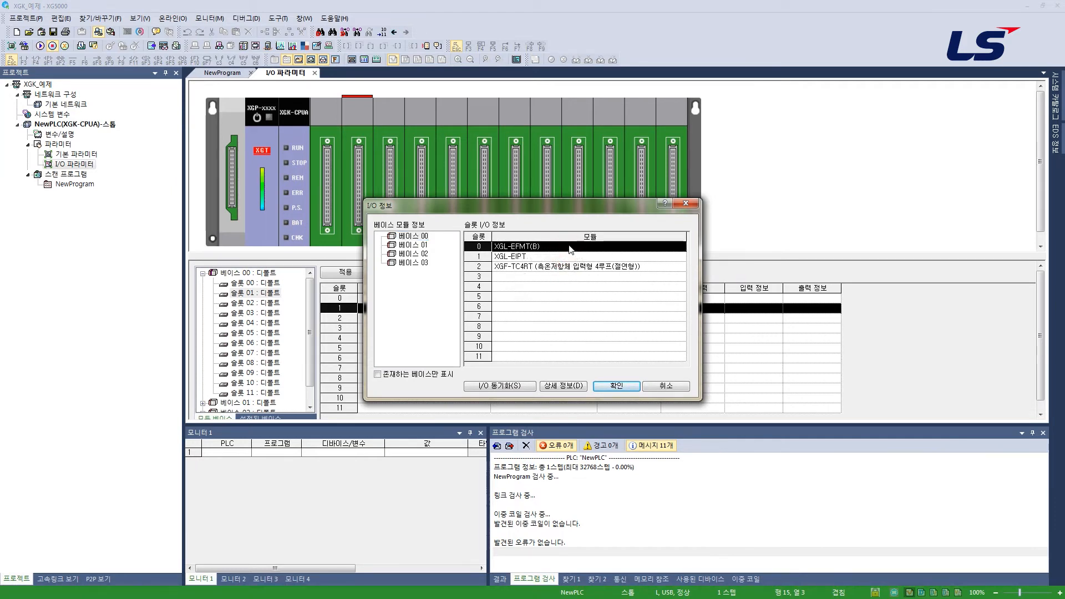
# - Synchronize the I/O parameters with the actually installed modules (I/O 동기화) and close the I/O information
pyautogui.click(501, 387)
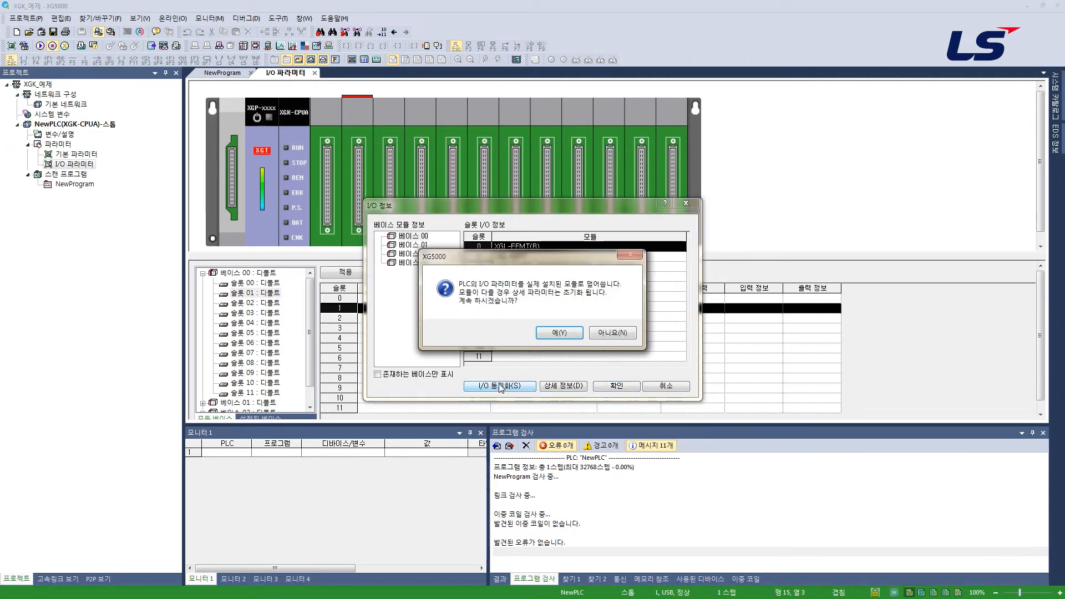
pyautogui.click(560, 331)
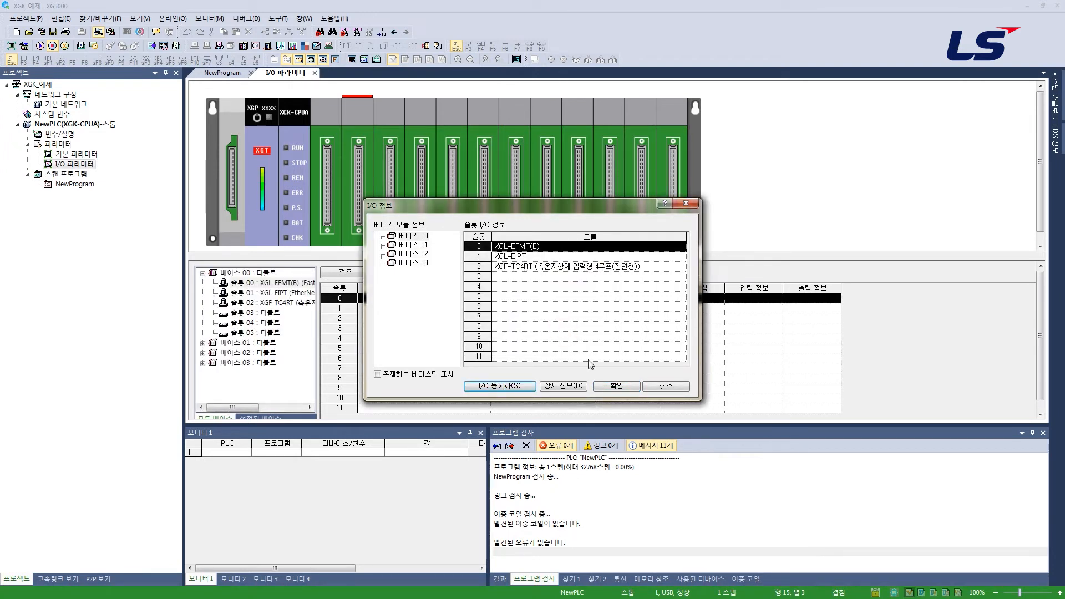
pyautogui.click(616, 384)
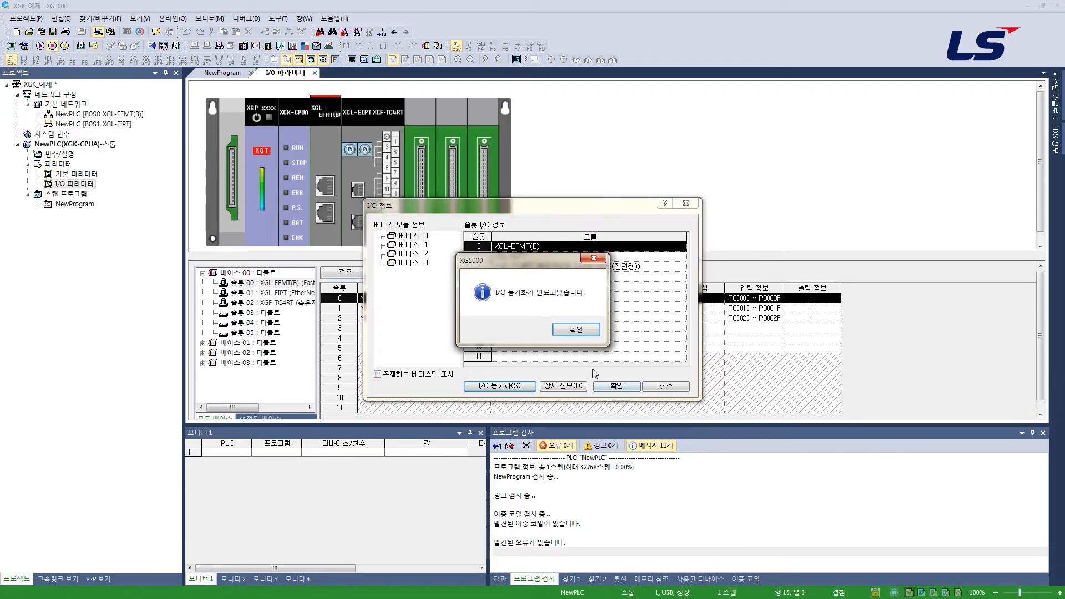
pyautogui.click(574, 331)
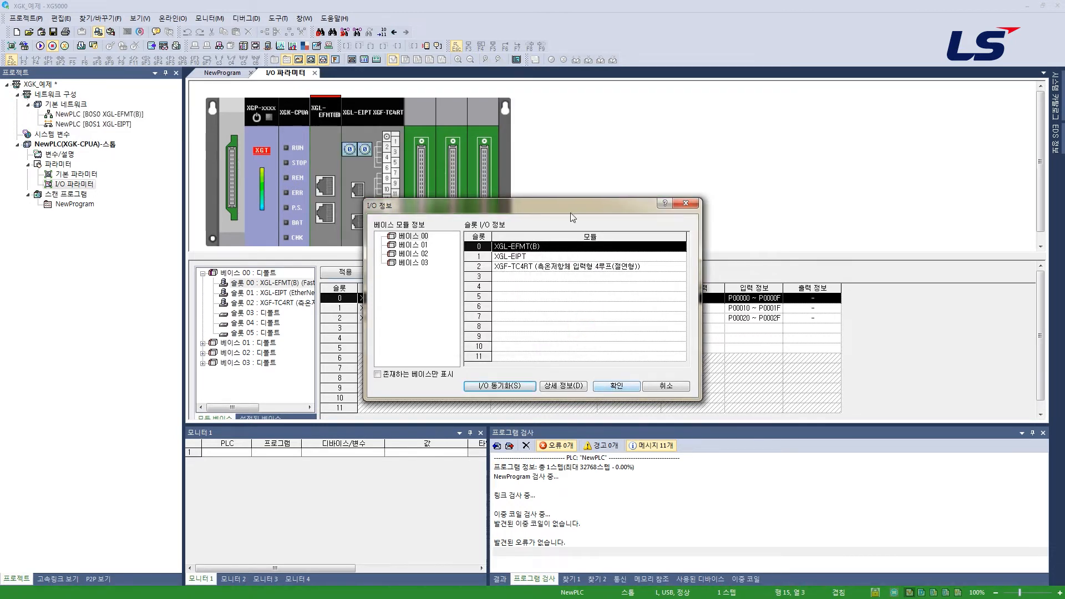
pyautogui.moveTo(570, 212); pyautogui.dragTo(887, 248)
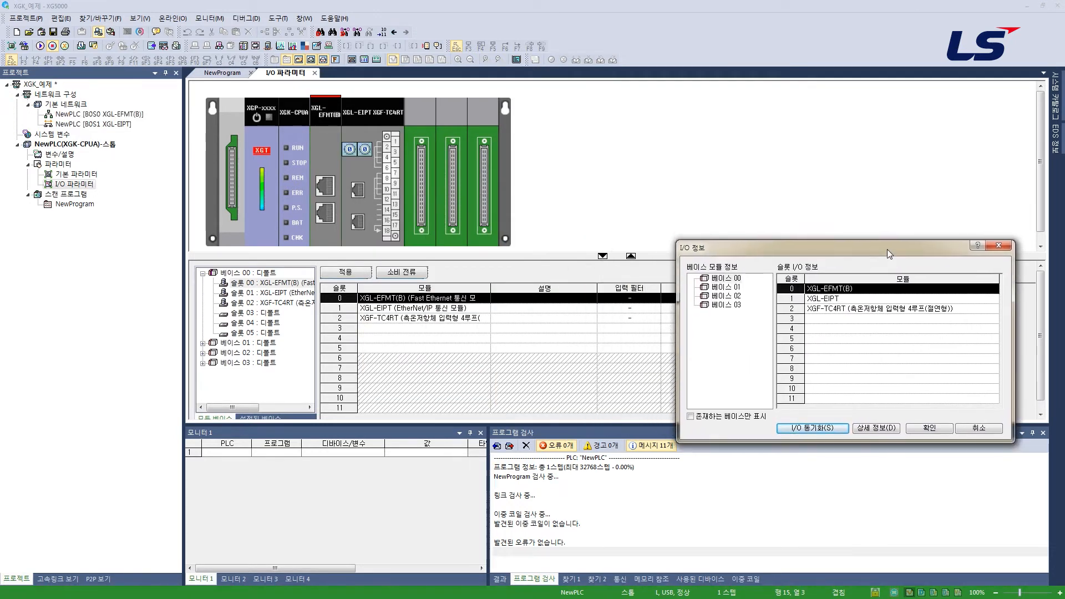
pyautogui.click(930, 428)
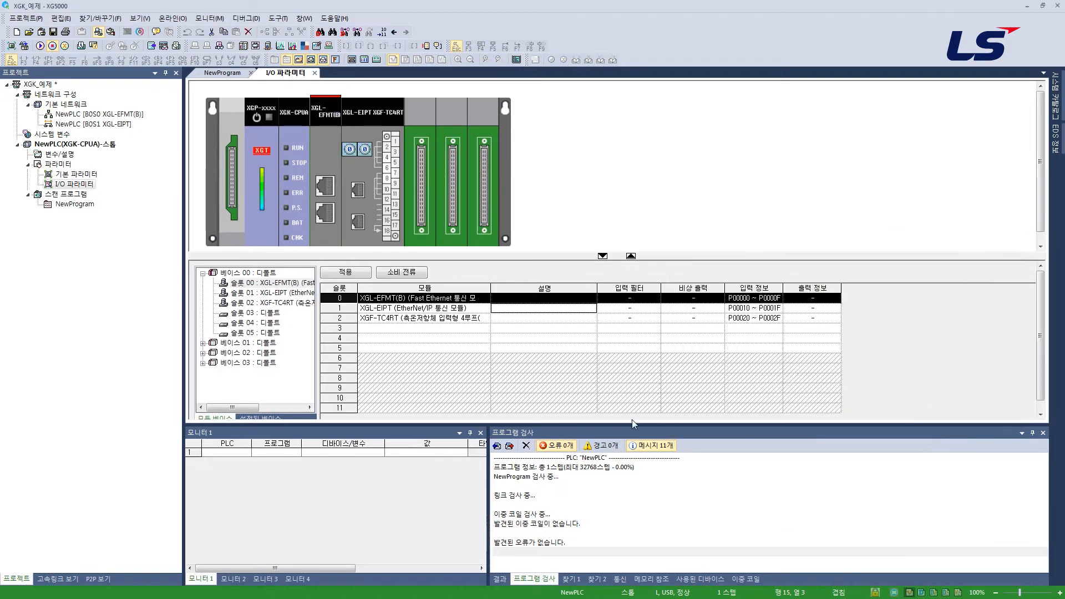
# - Open the variable view of 변수/설명 and automatically register the module variables (모듈 변수 자동 등록) from the I/O parameters
pyautogui.click(61, 154)
pyautogui.doubleClick(61, 155)
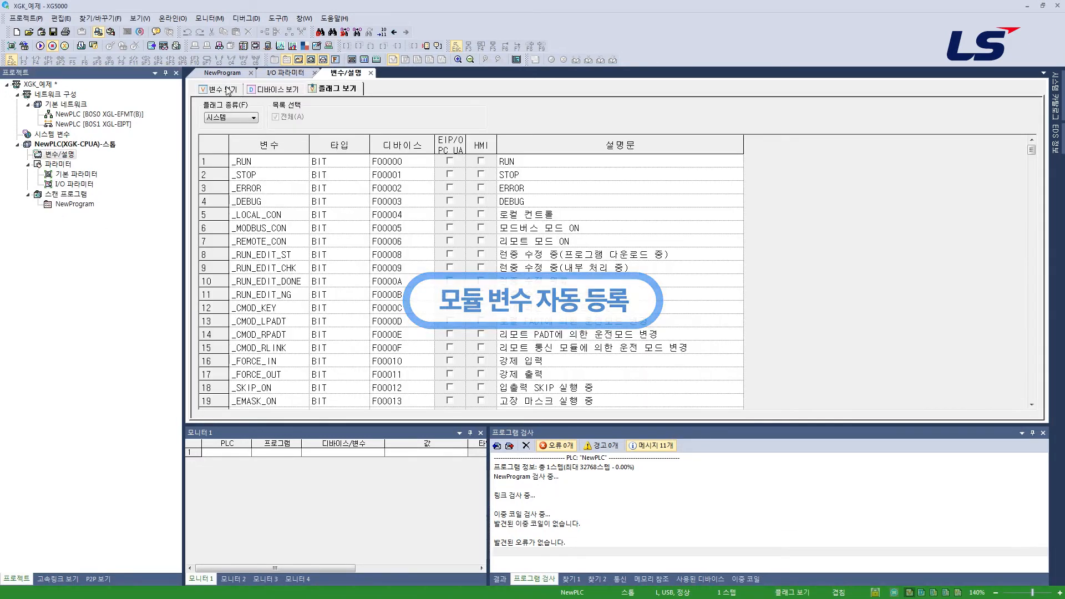
pyautogui.click(226, 89)
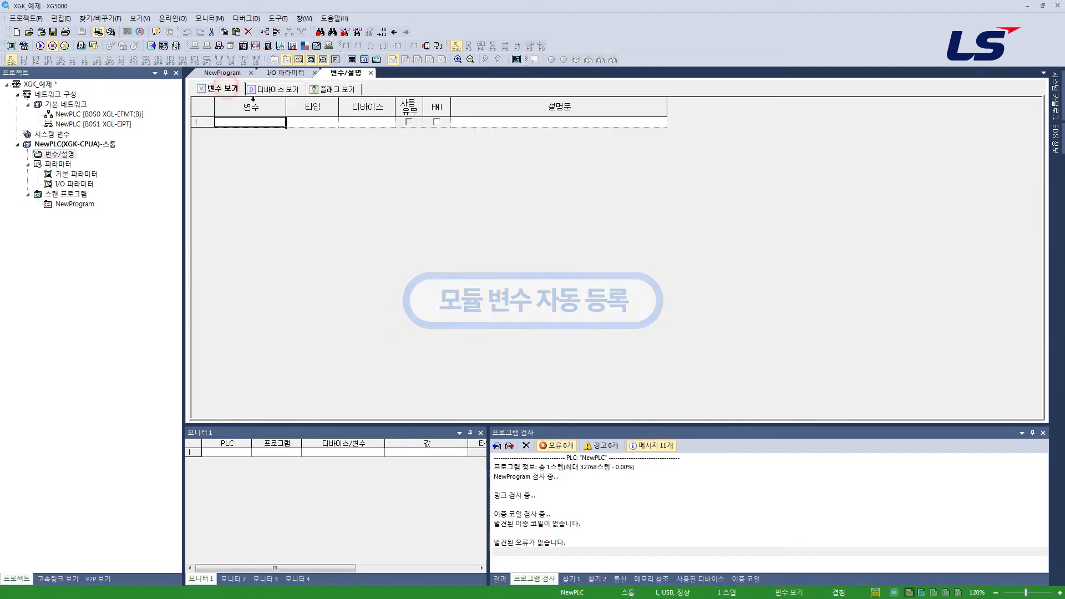
pyautogui.click(60, 18)
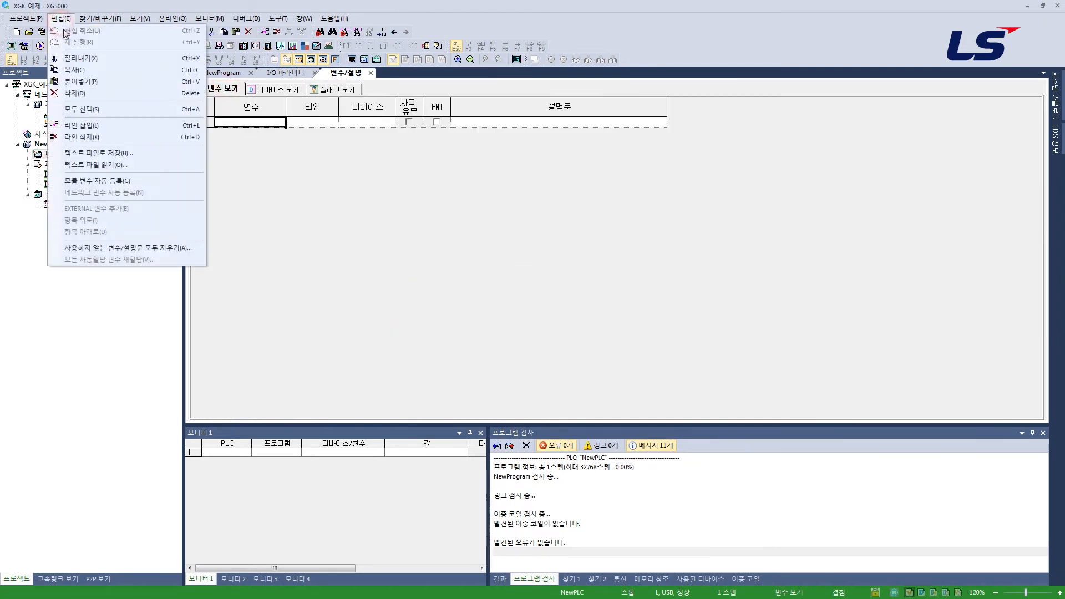
pyautogui.click(149, 185)
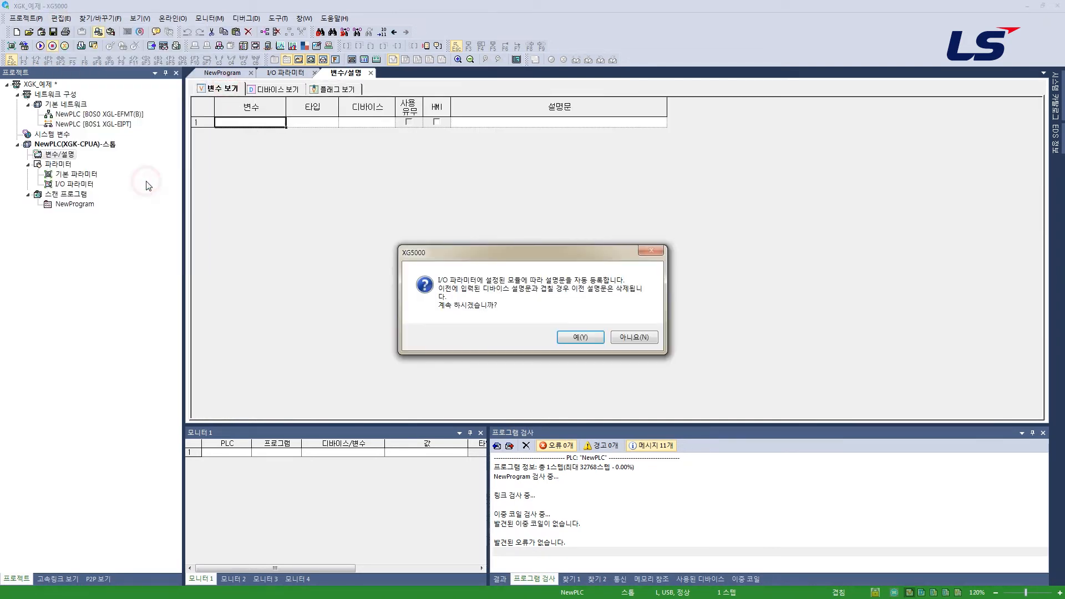
pyautogui.click(584, 337)
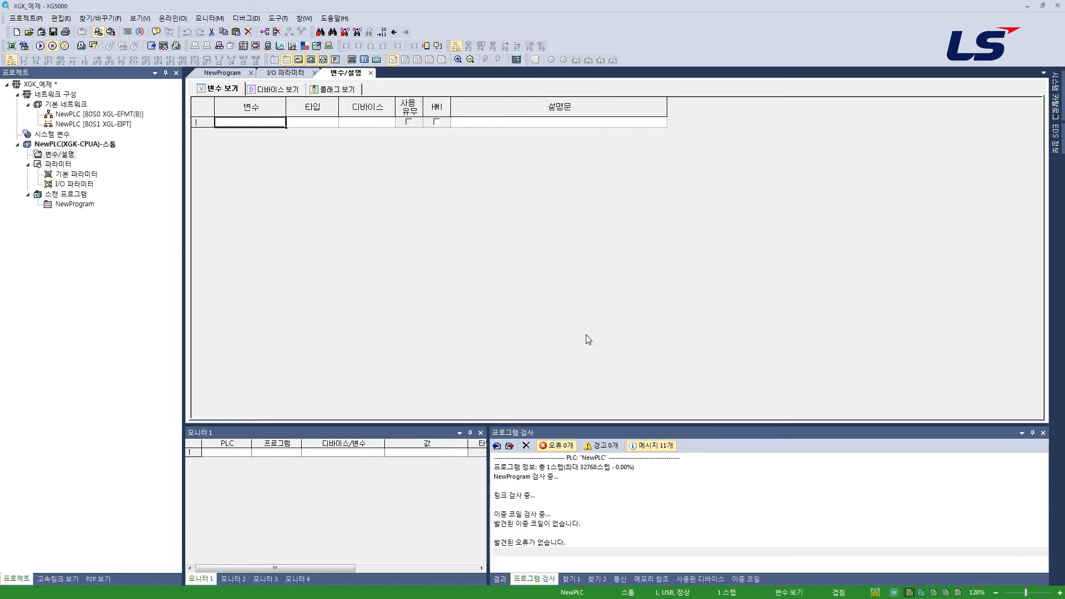
pyautogui.click(321, 218)
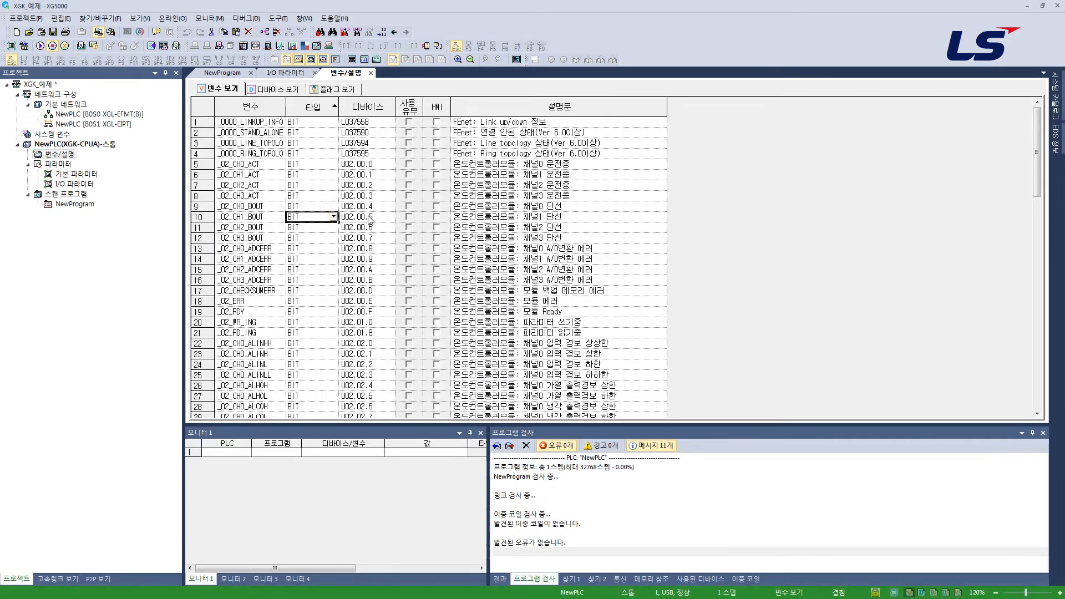
# - Open the I/O 파라미터 from the project tree and examine the synchronized modules in slots 0 to 2
pyautogui.click(314, 197)
pyautogui.doubleClick(79, 186)
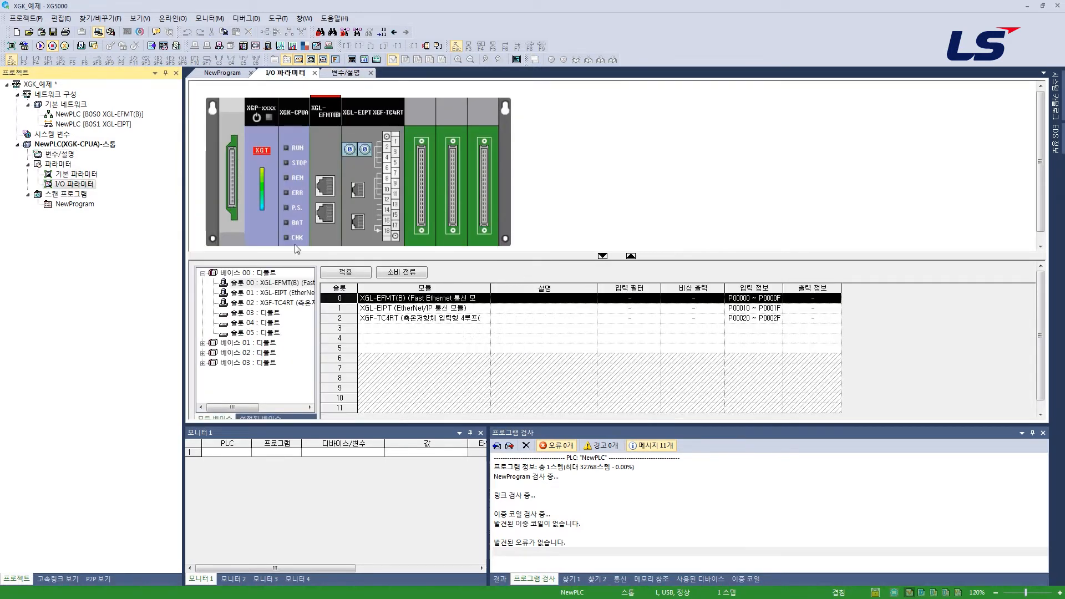
pyautogui.click(423, 300)
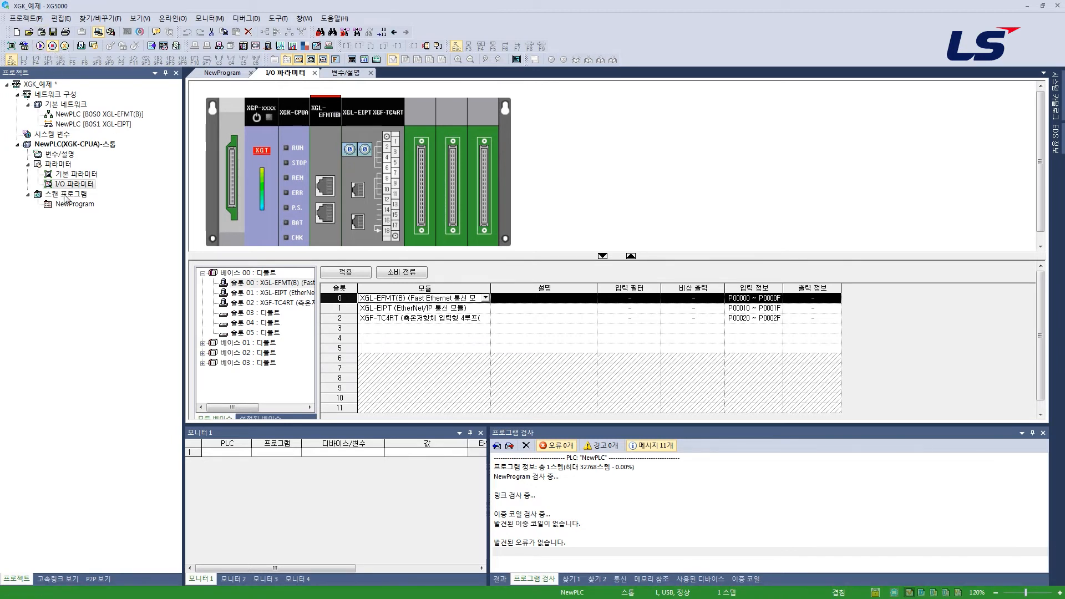
# - Write the project to the PLC without resetting it, and switch the PLC to run mode
pyautogui.click(173, 18)
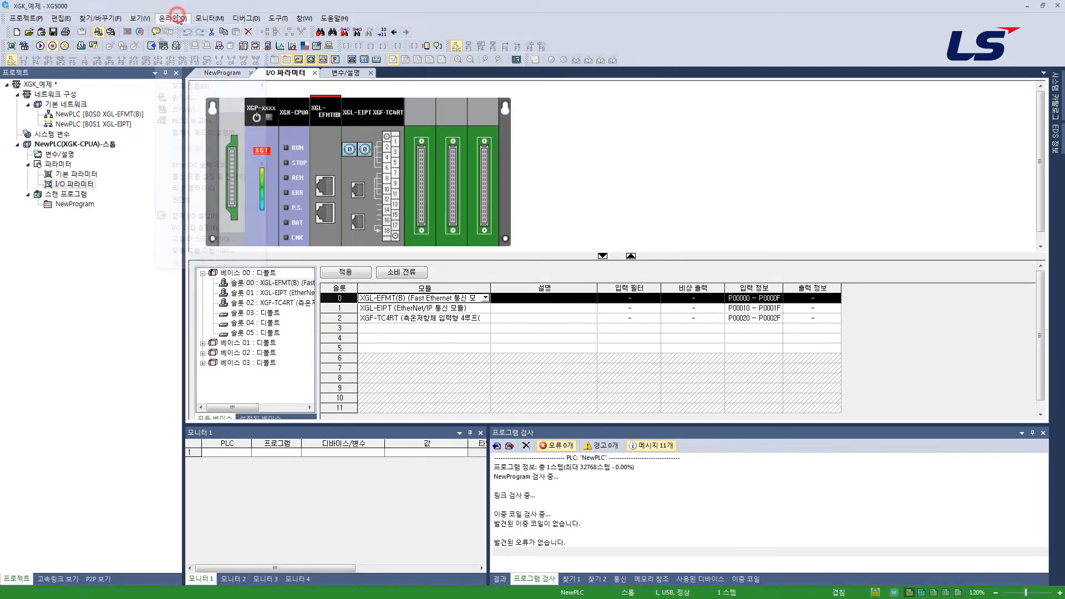
pyautogui.click(211, 98)
pyautogui.click(622, 209)
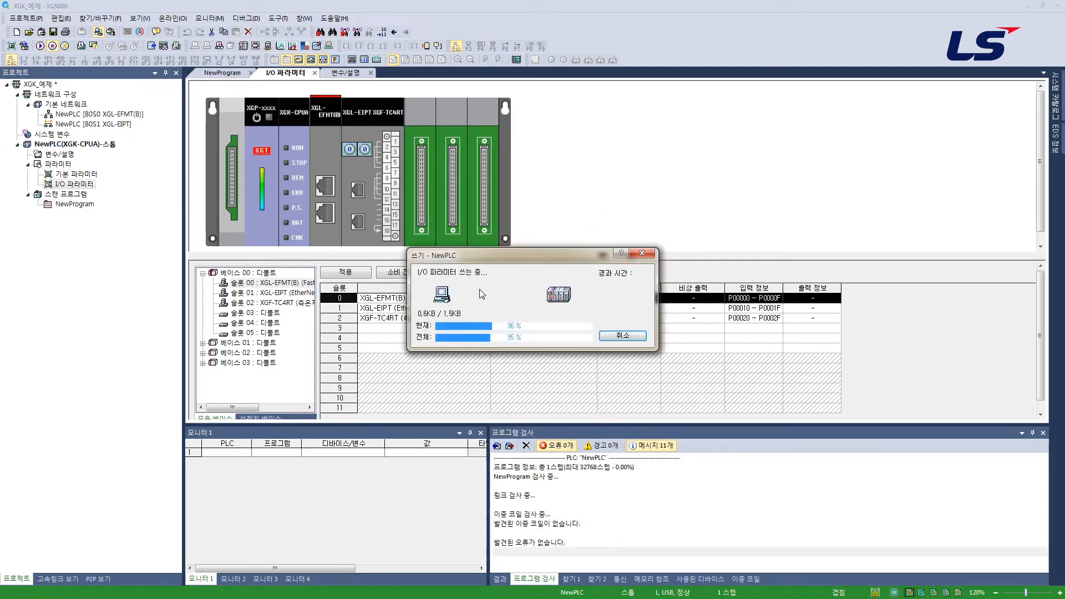
pyautogui.click(582, 331)
pyautogui.click(601, 332)
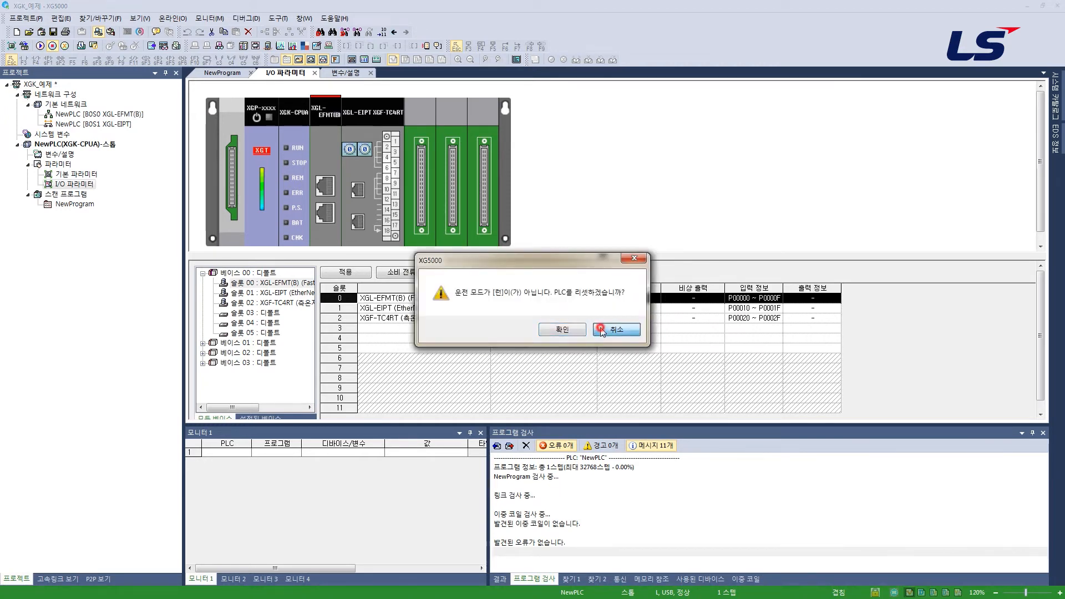
pyautogui.click(40, 46)
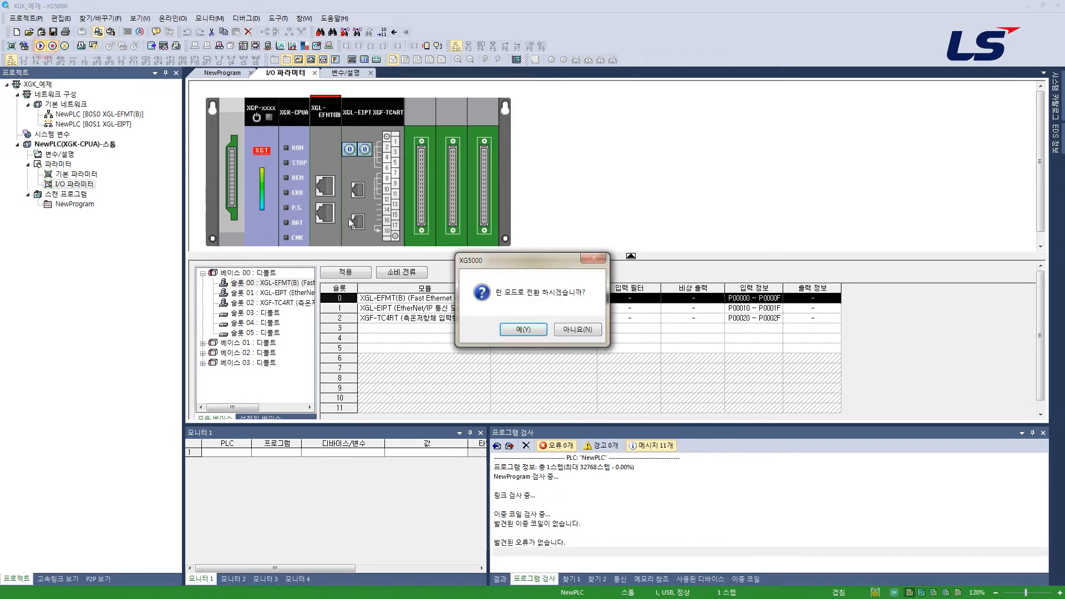
pyautogui.click(524, 332)
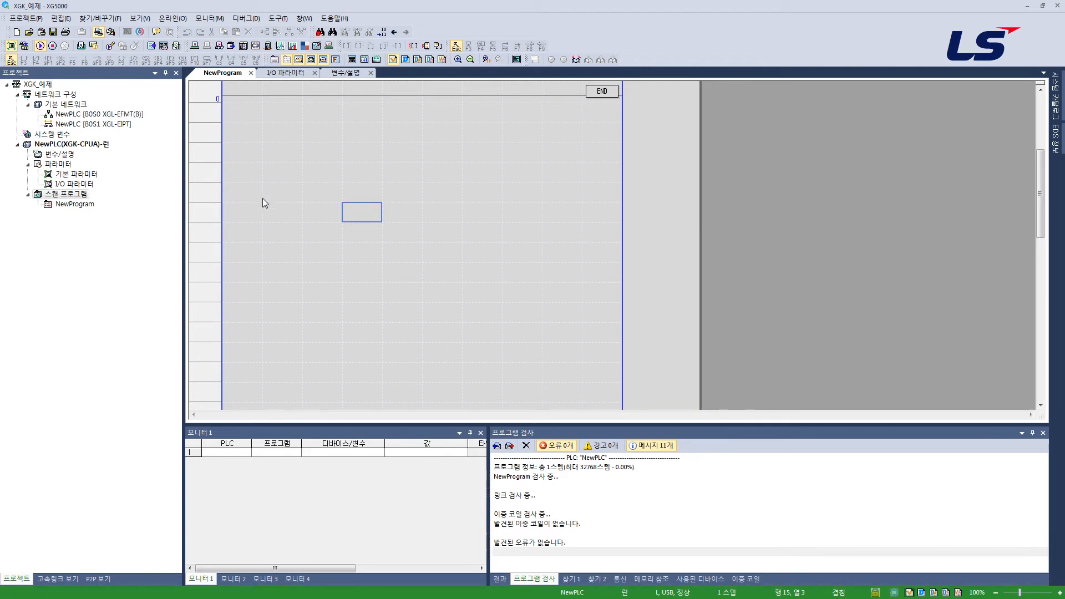
# - Switch the PLC to stop mode and end monitoring so that NewProgram can be edited
pyautogui.click(257, 180)
pyautogui.click(226, 98)
pyautogui.press('Right')
pyautogui.press('Right')
pyautogui.press('Right')
pyautogui.click(52, 47)
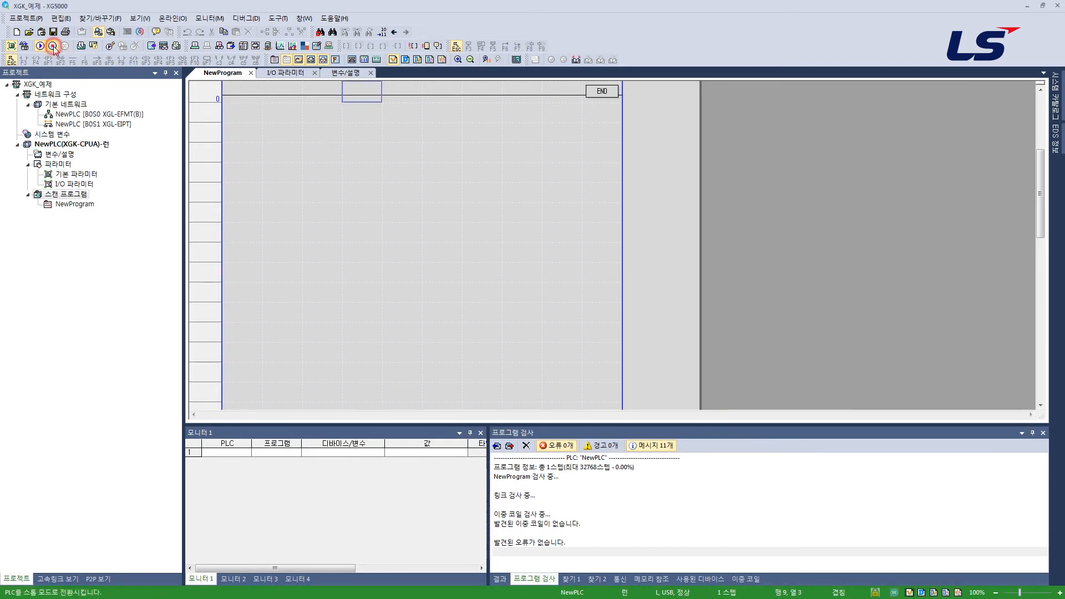
pyautogui.click(526, 330)
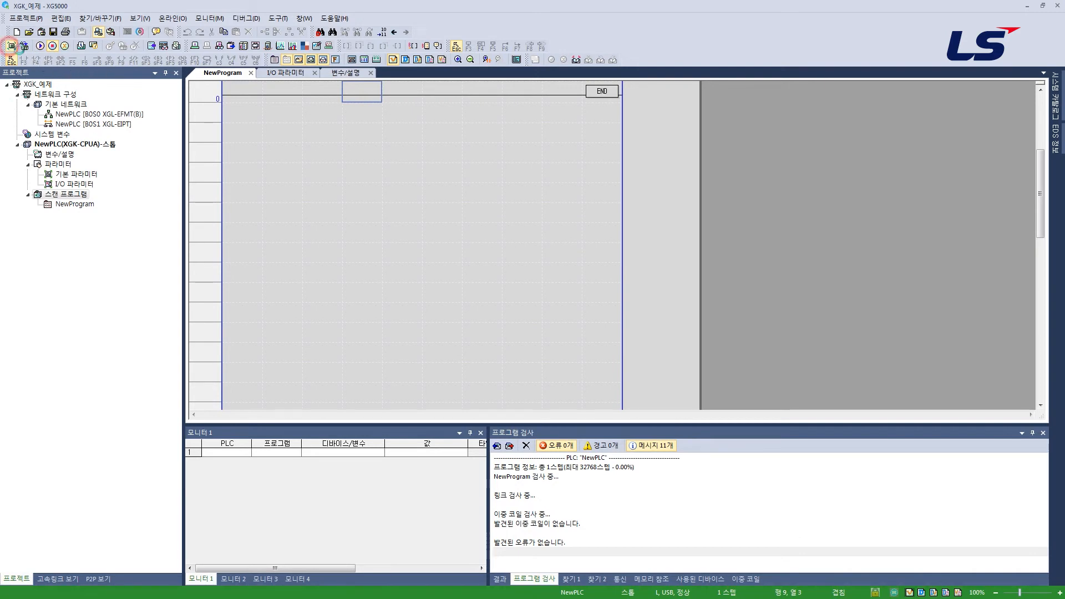
# - Insert two empty lines above the END rung in NewProgram
pyautogui.click(253, 94)
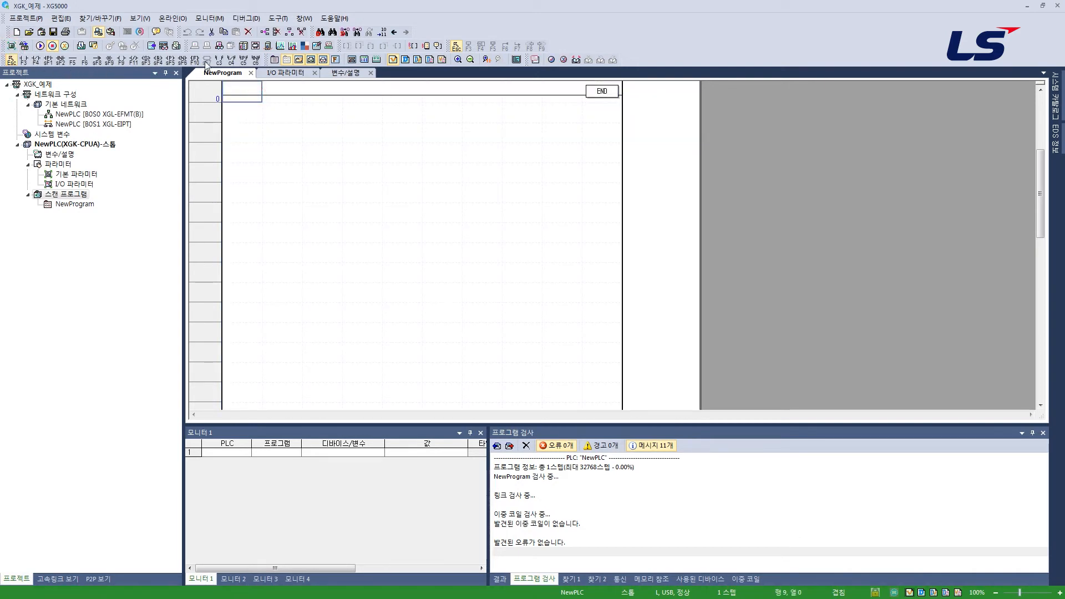
pyautogui.click(61, 19)
pyautogui.click(109, 142)
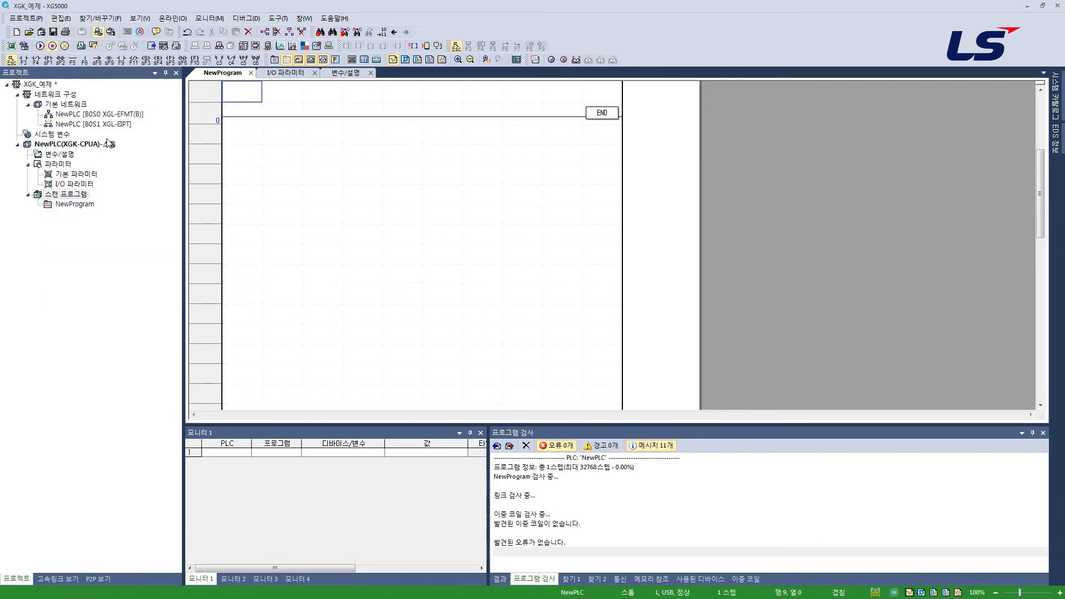
pyautogui.click(238, 91)
pyautogui.hotkey('ctrl', 'l')
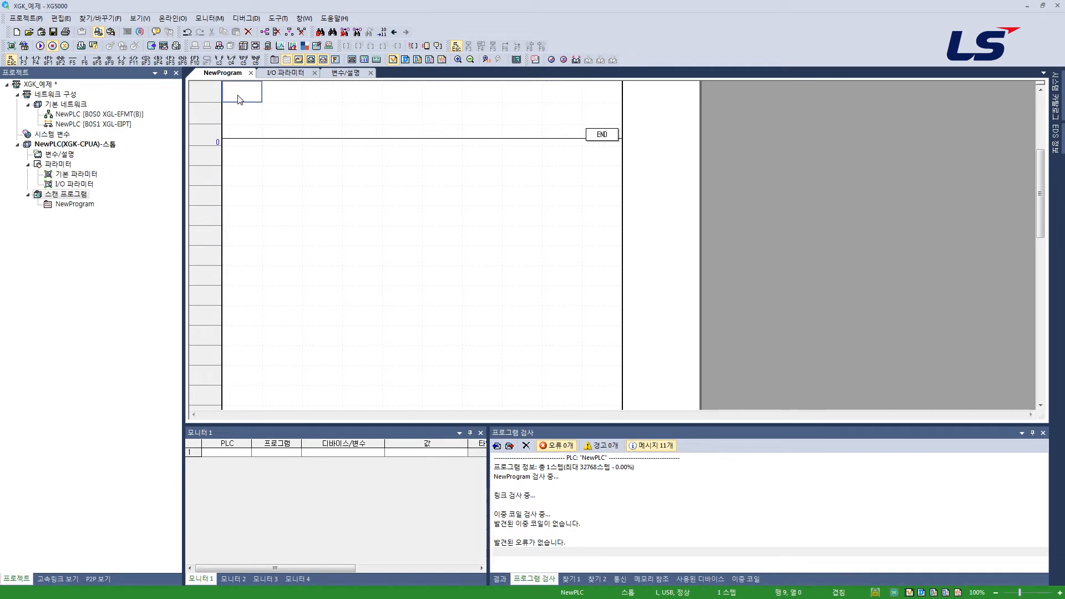
# - Place a normally open contact for device P0 at the start of the first rung, with the description PB_1
pyautogui.click(23, 61)
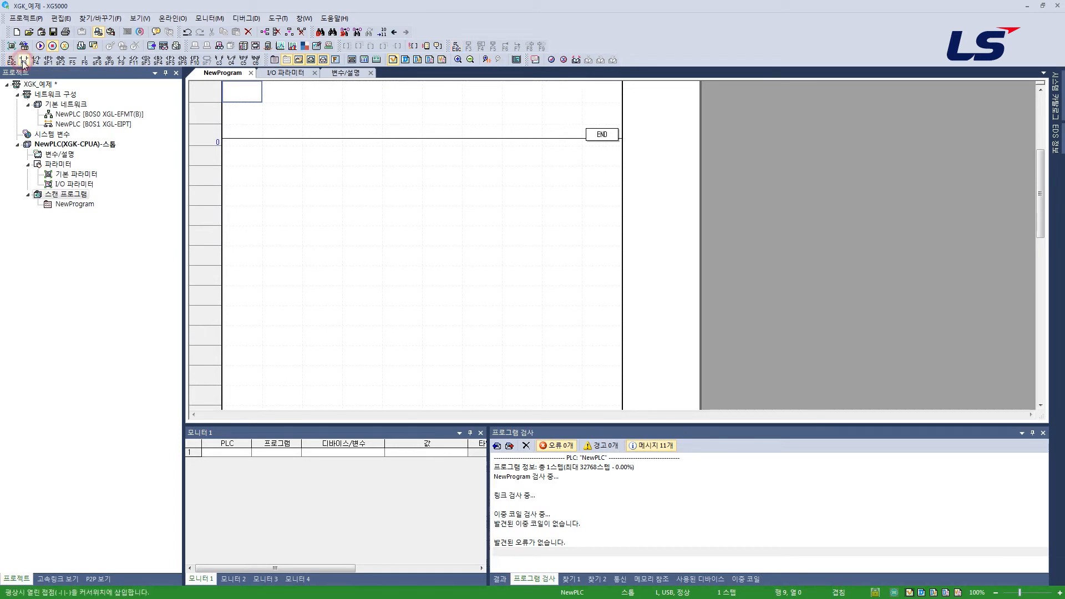
pyautogui.click(242, 97)
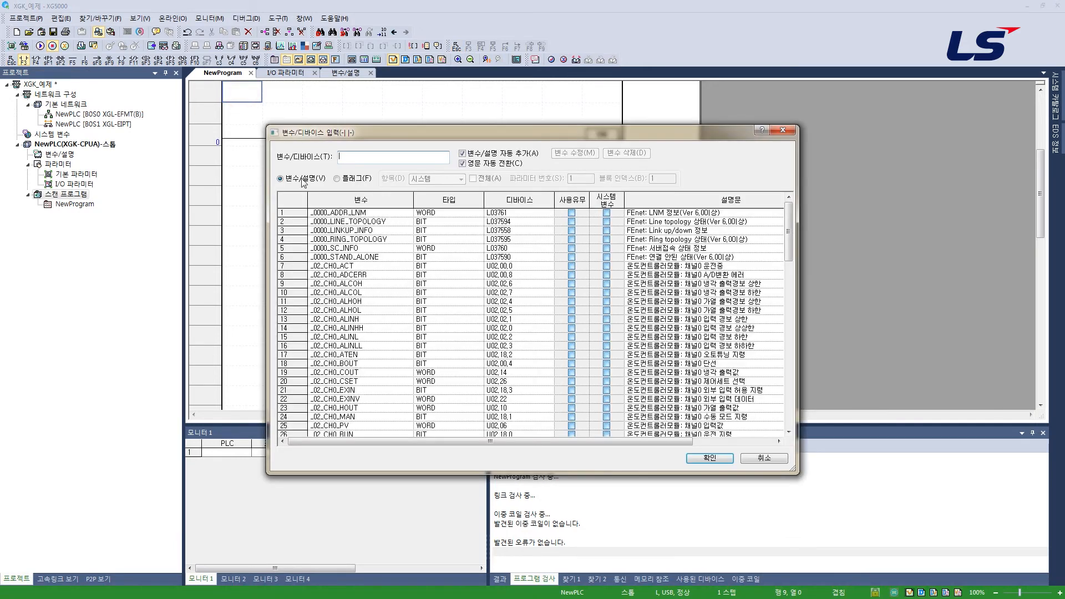
pyautogui.write('P0')
pyautogui.press('Return')
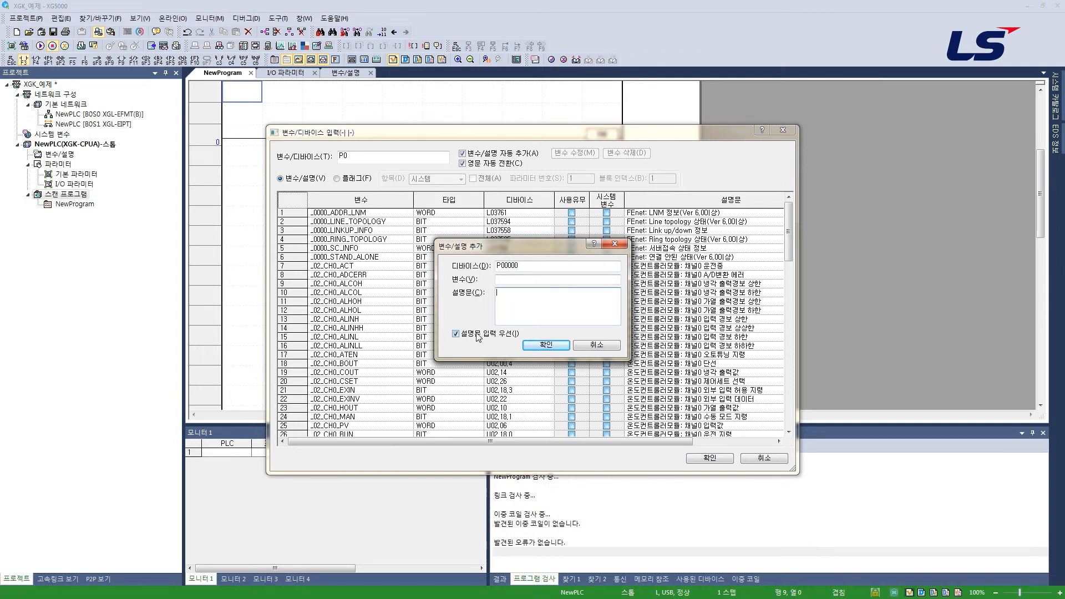
pyautogui.click(504, 294)
pyautogui.press('Return')
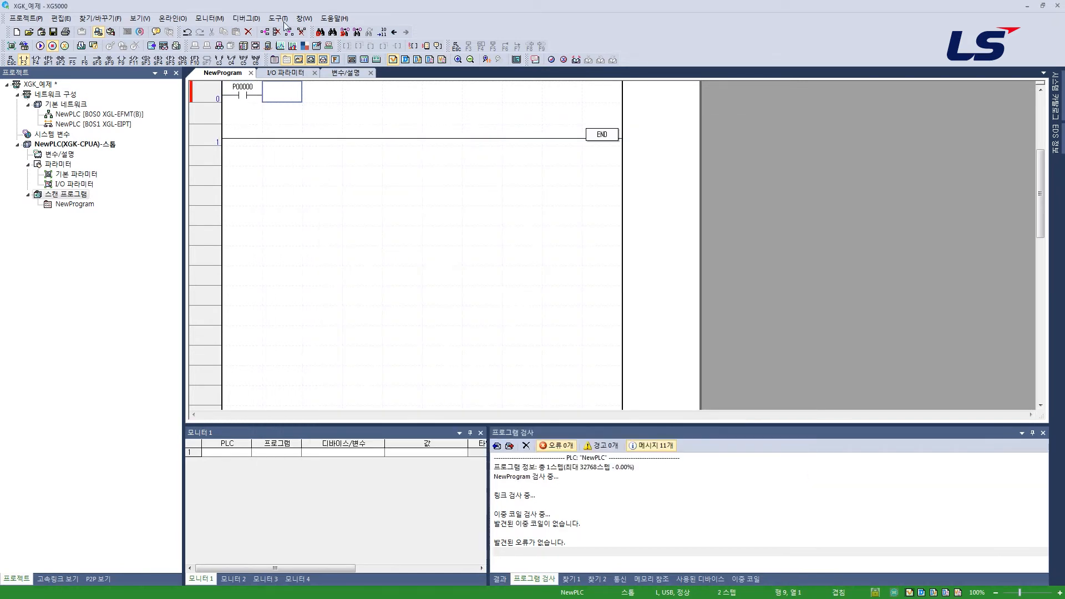
# - Set the ladder view to show devices together with their descriptions, and check the details of contact P00000
pyautogui.click(237, 91)
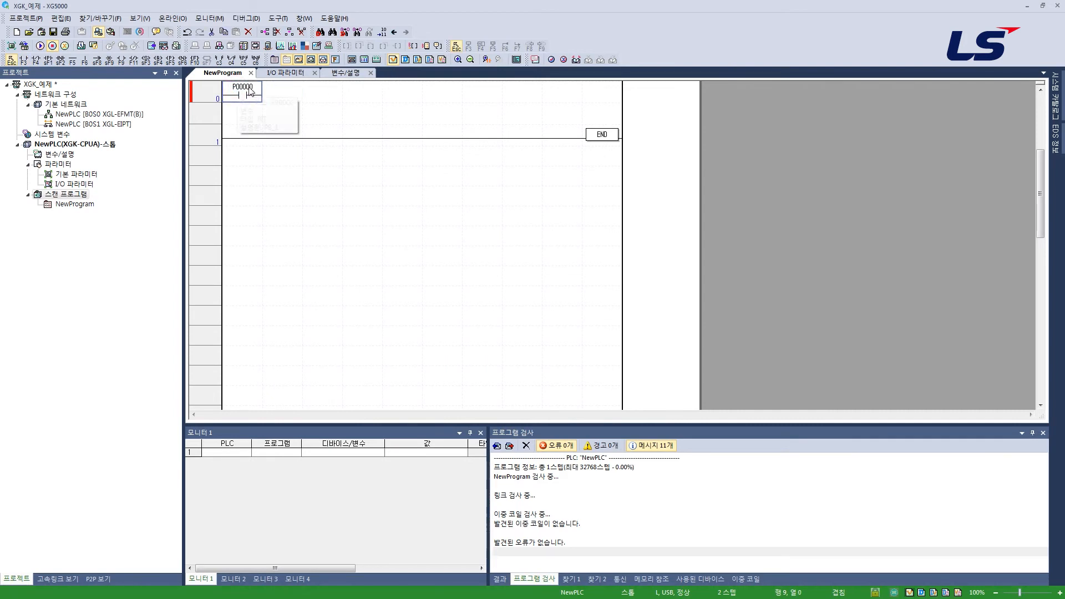
pyautogui.click(430, 61)
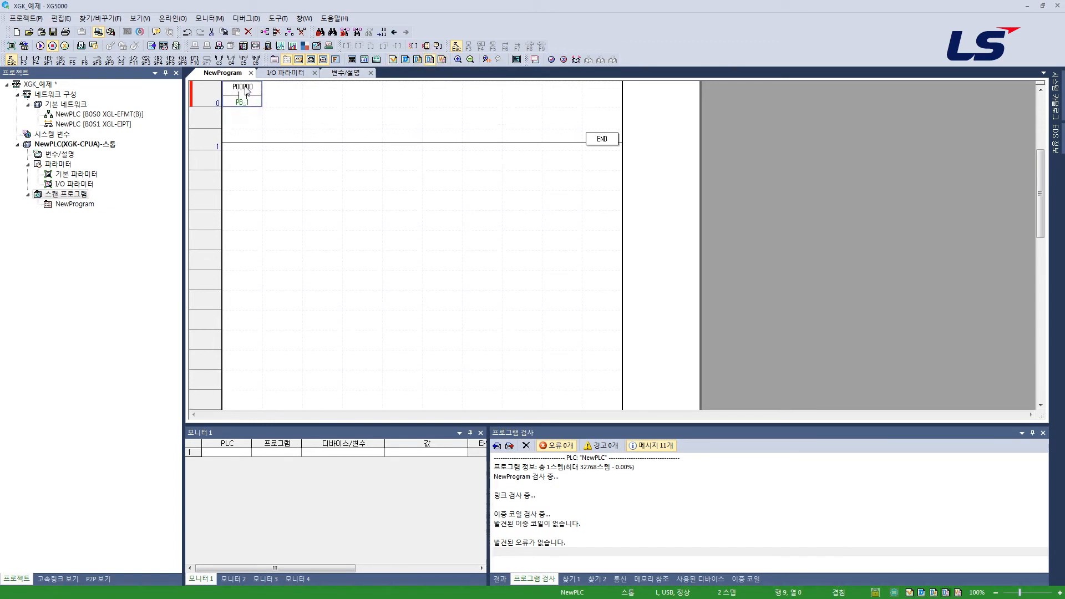
pyautogui.moveTo(242, 104)
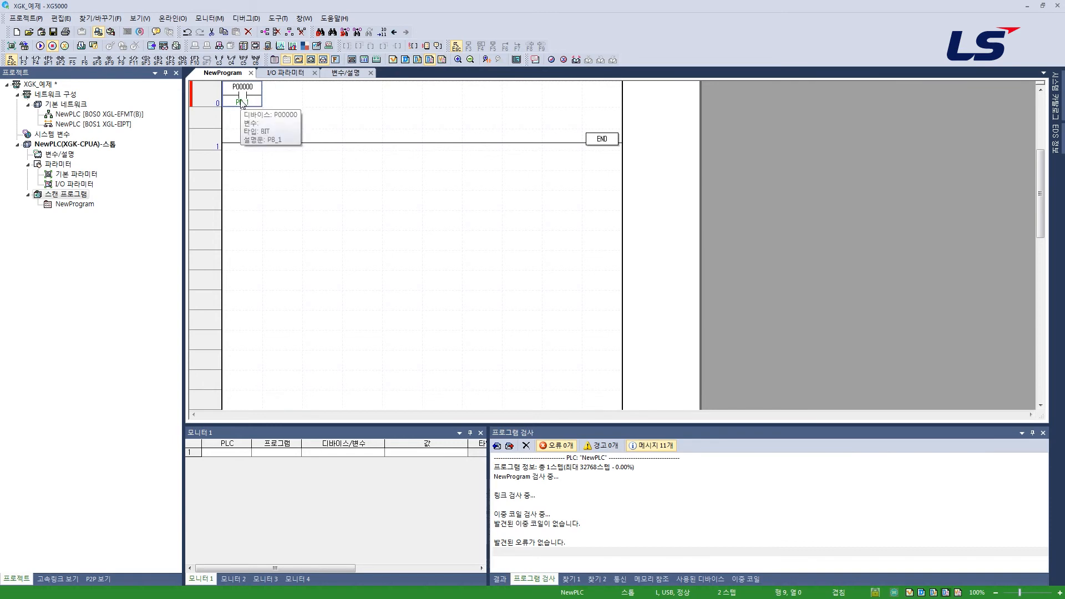
# - Add an output coil for device P20 to the rung of contact P00000, with the description Lamp
pyautogui.click(349, 92)
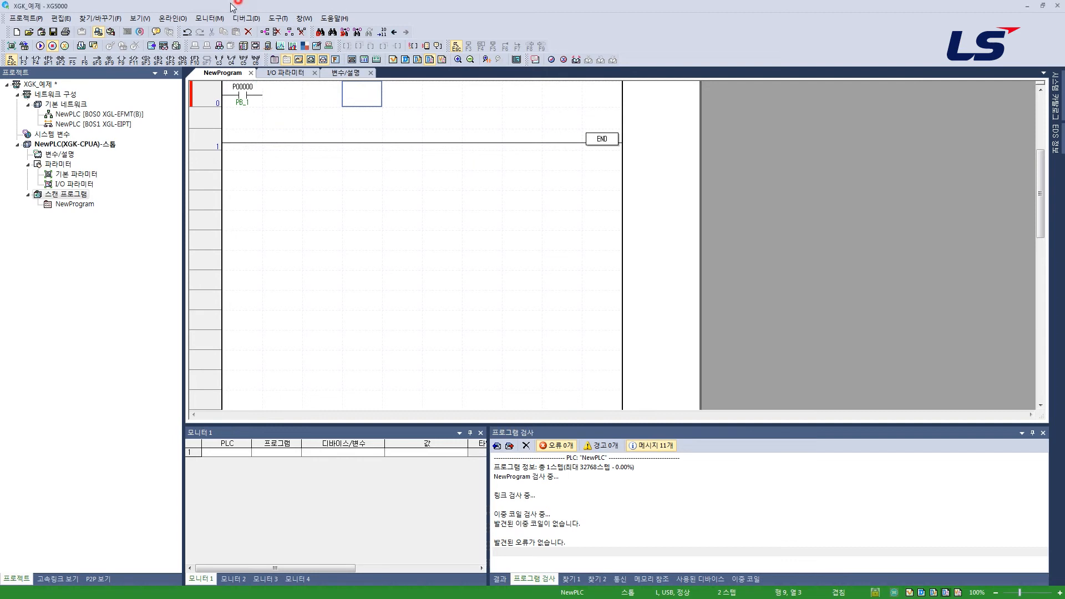
pyautogui.click(122, 59)
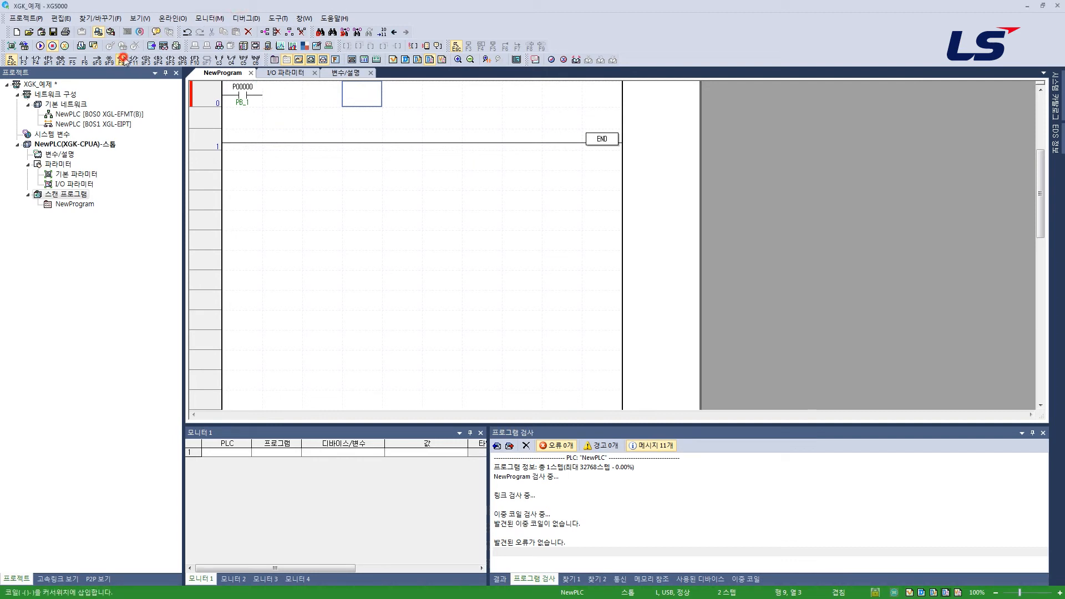
pyautogui.click(365, 100)
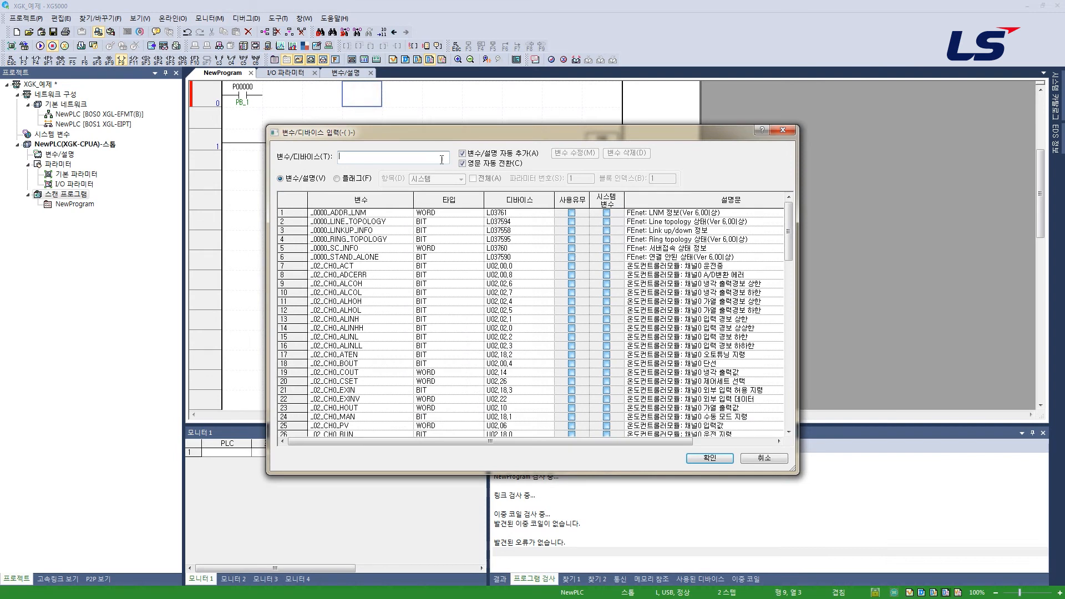
pyautogui.write('p20')
pyautogui.press('Return')
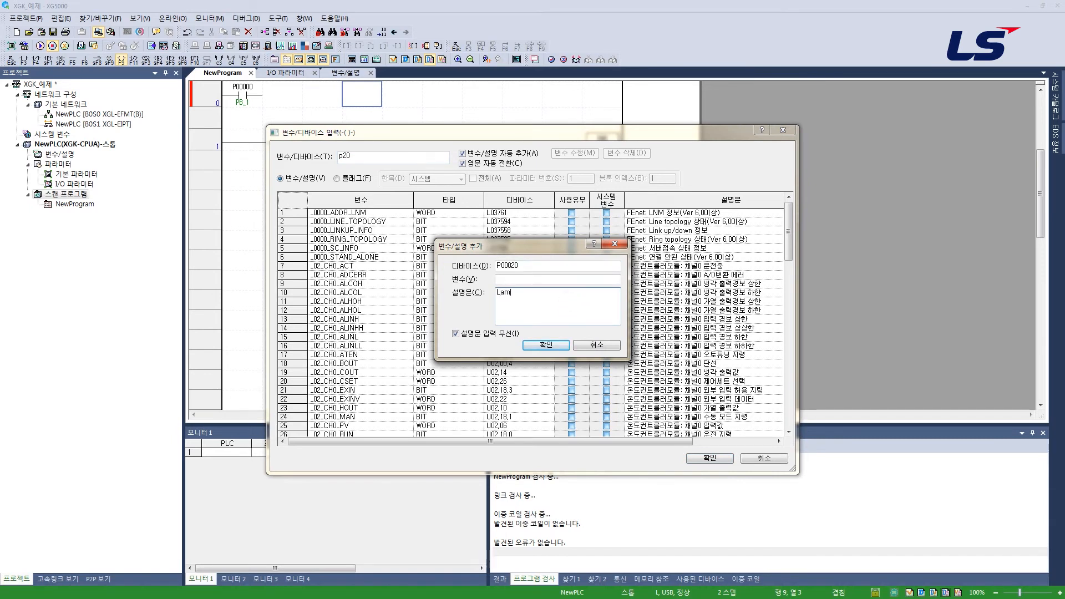
pyautogui.click(546, 345)
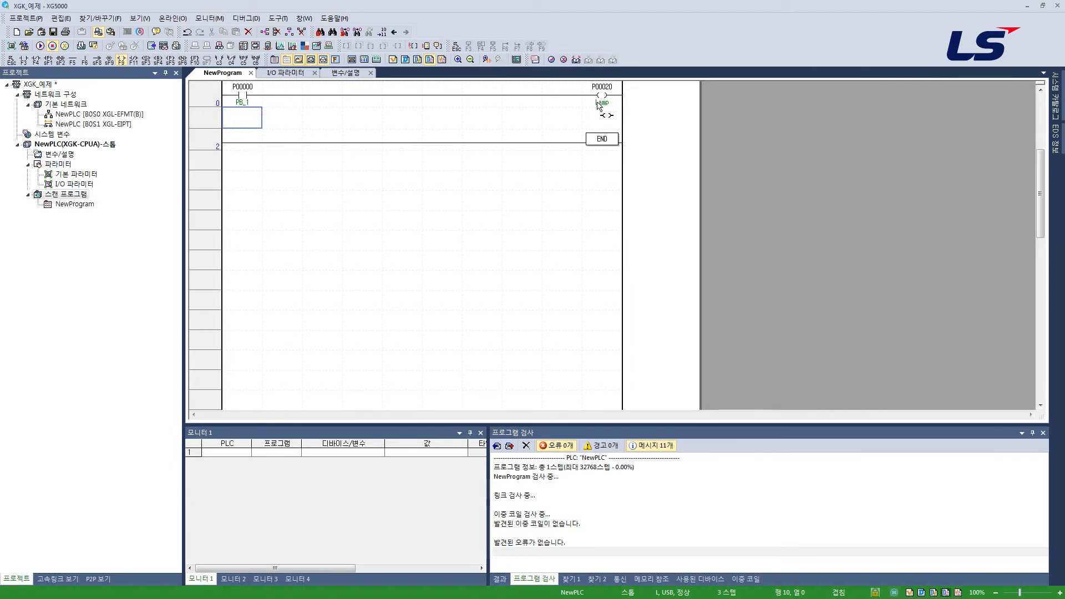
pyautogui.press('Escape')
pyautogui.click(413, 122)
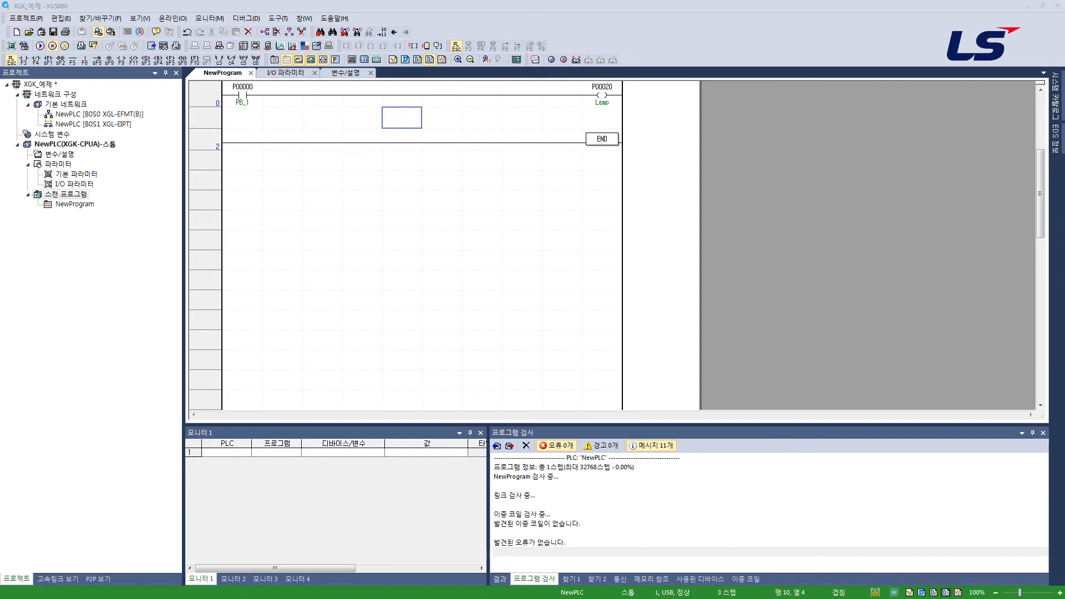
# - Enter the END application instruction (응용명령) on the last rung of the ladder program
pyautogui.click(607, 139)
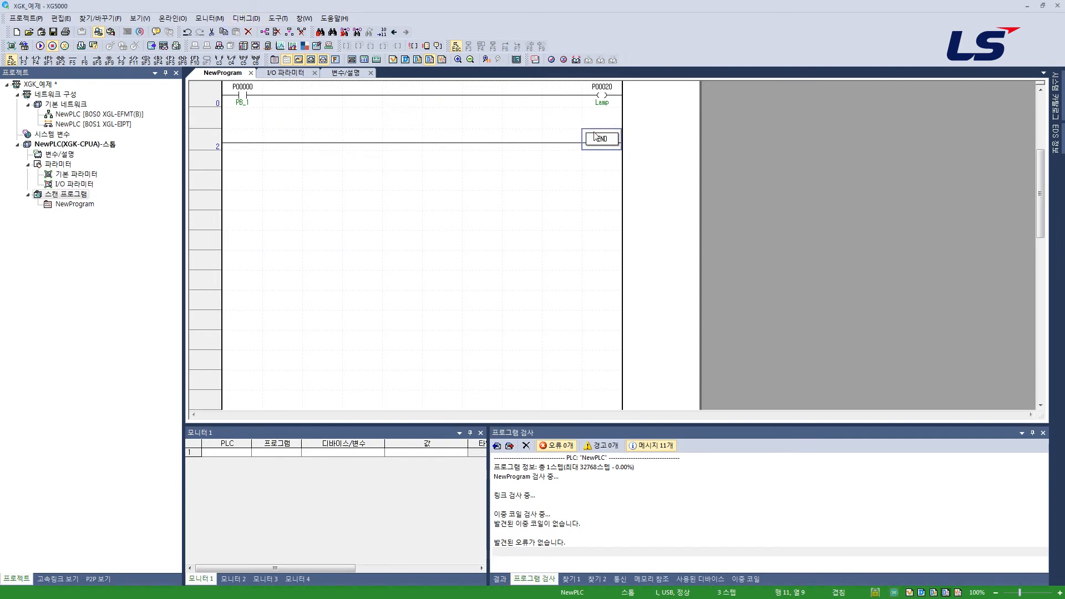
pyautogui.click(197, 65)
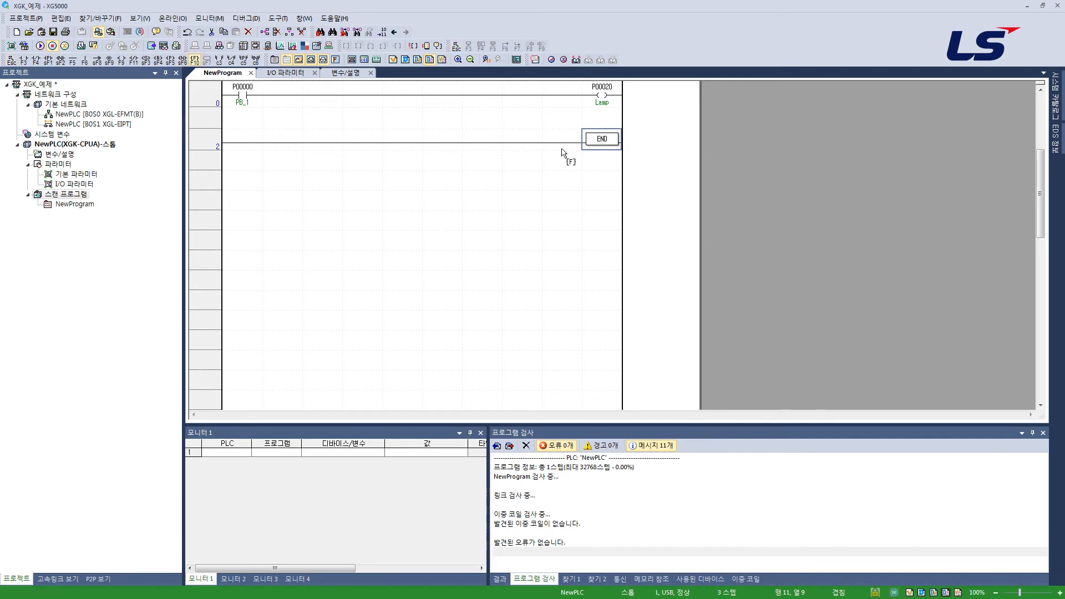
pyautogui.click(534, 145)
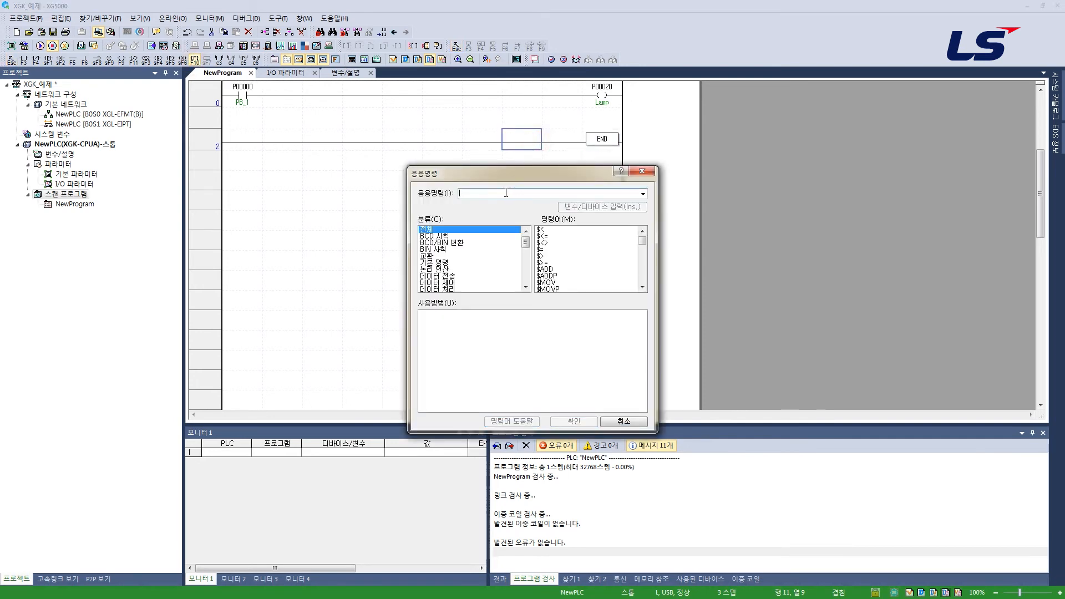
pyautogui.write('MOV')
pyautogui.press('Return')
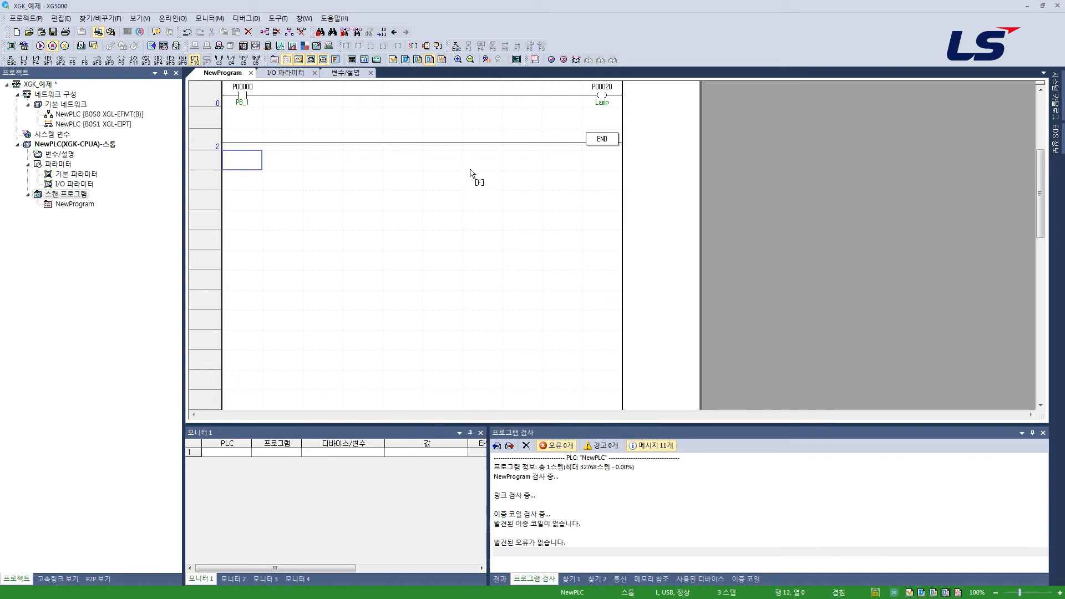
pyautogui.press('Escape')
pyautogui.click(428, 202)
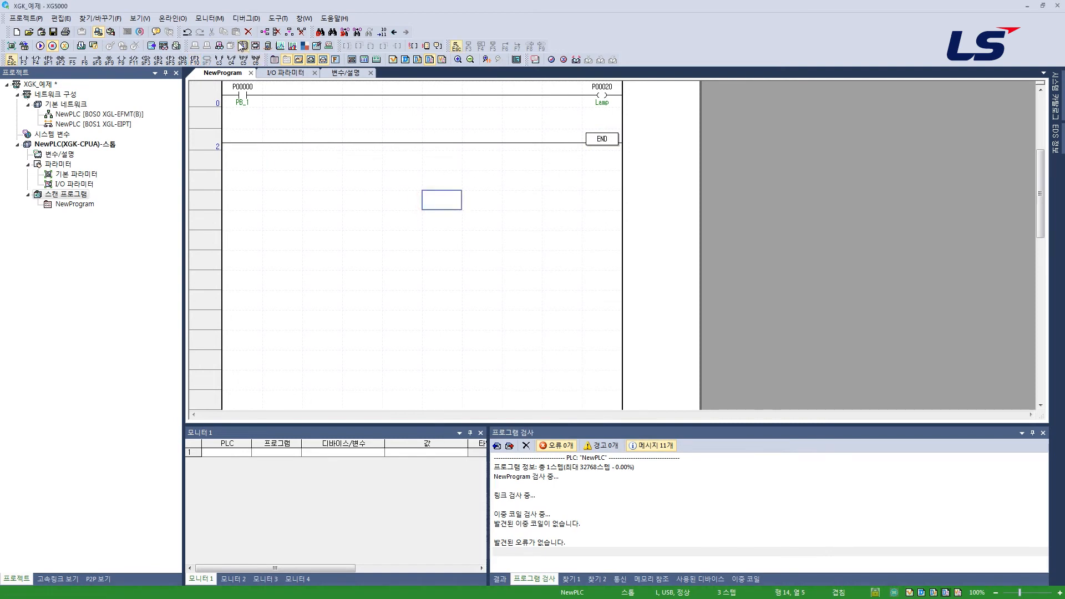
# - Write the descriptions, parameters, program and network configuration to the PLC without resetting it
pyautogui.click(172, 18)
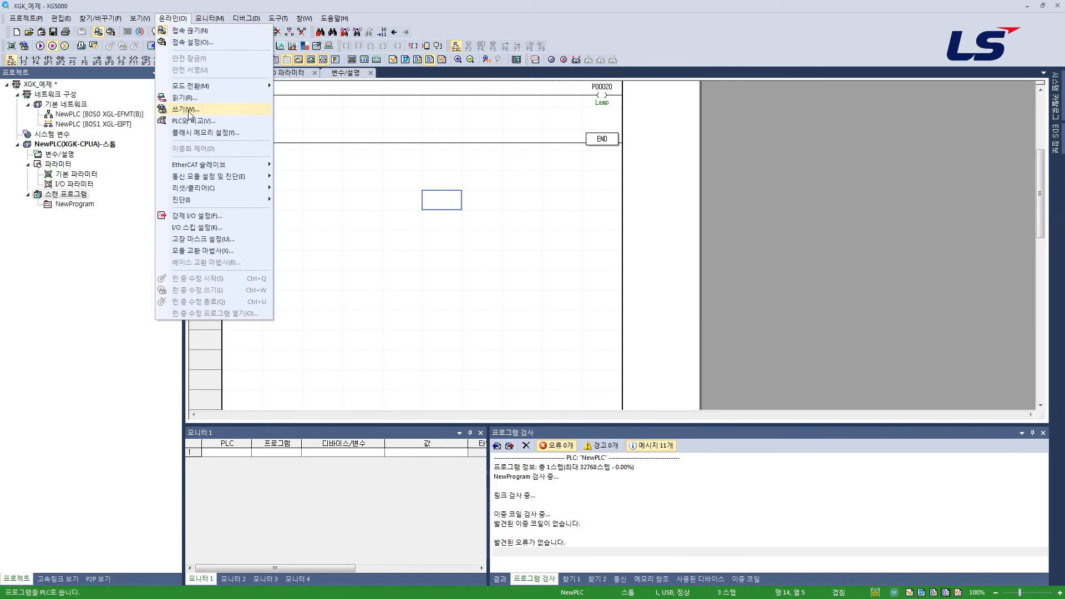
pyautogui.click(186, 109)
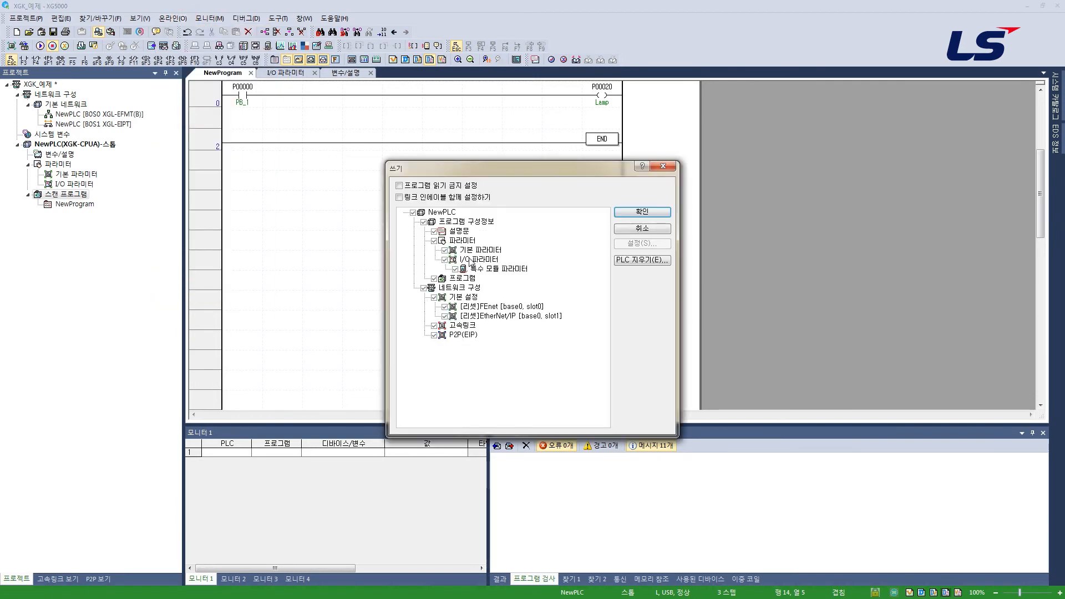
pyautogui.click(634, 214)
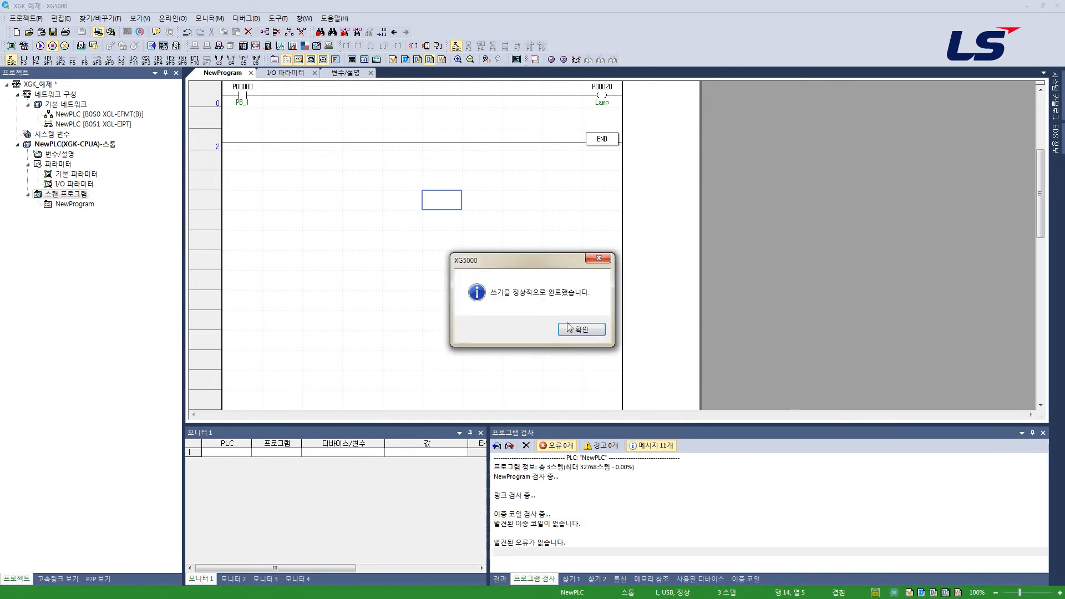
pyautogui.click(560, 327)
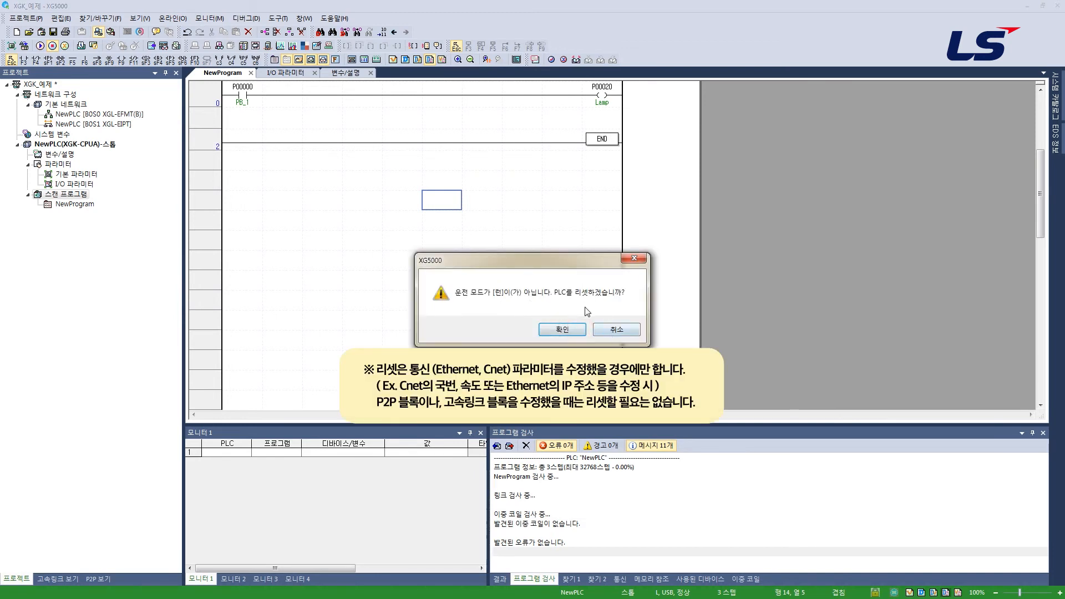
pyautogui.click(620, 329)
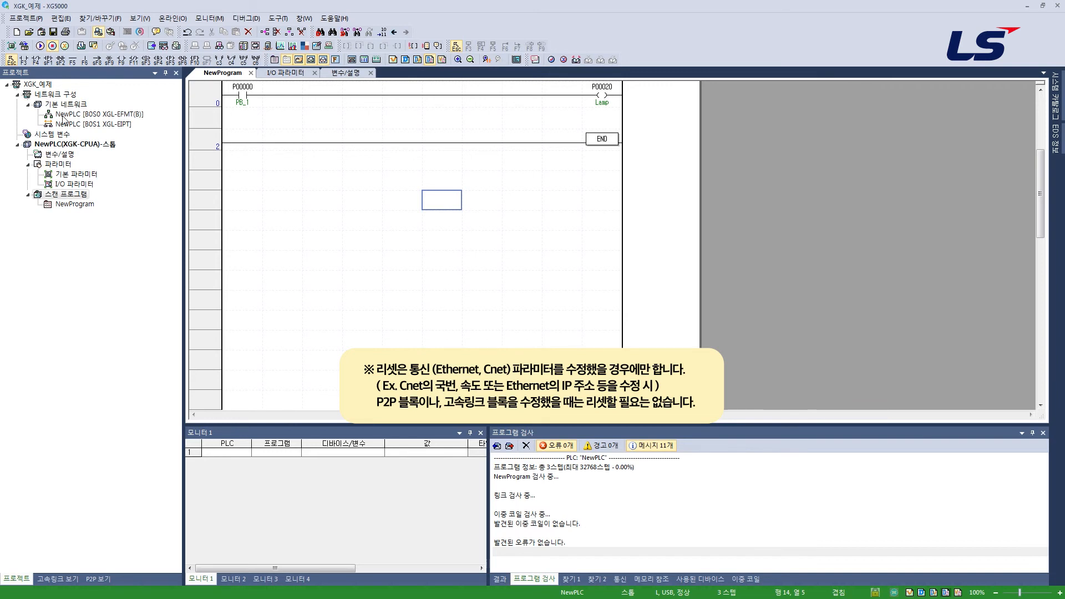
# - Switch the PLC to Run mode and start monitoring the ladder program
pyautogui.click(40, 45)
pyautogui.click(542, 333)
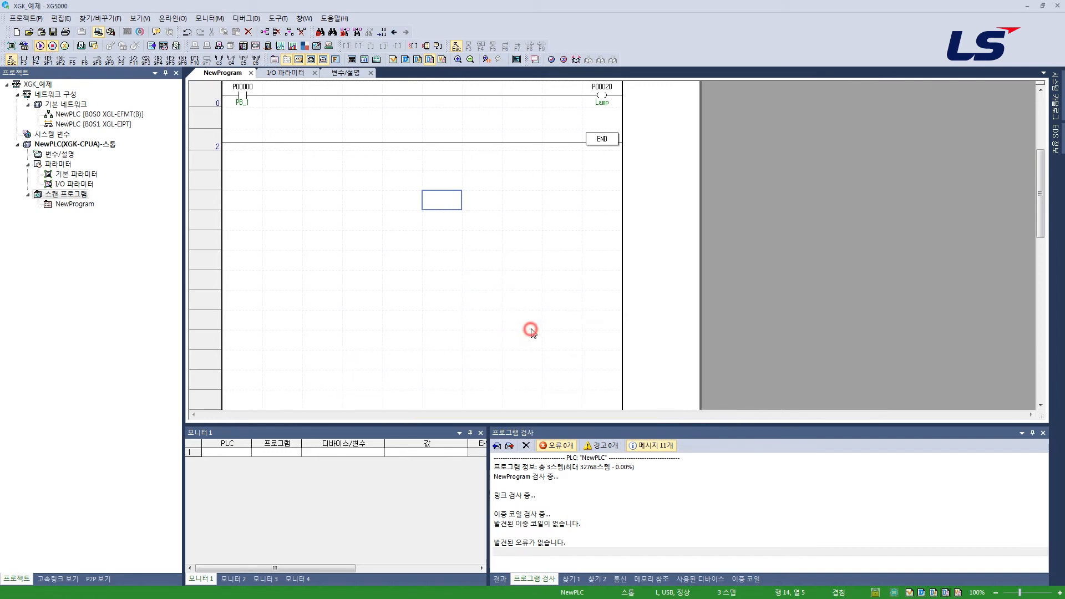
pyautogui.click(11, 47)
# - Change the current value of contact P00000 to on and back to off in the monitored ladder
pyautogui.doubleClick(242, 104)
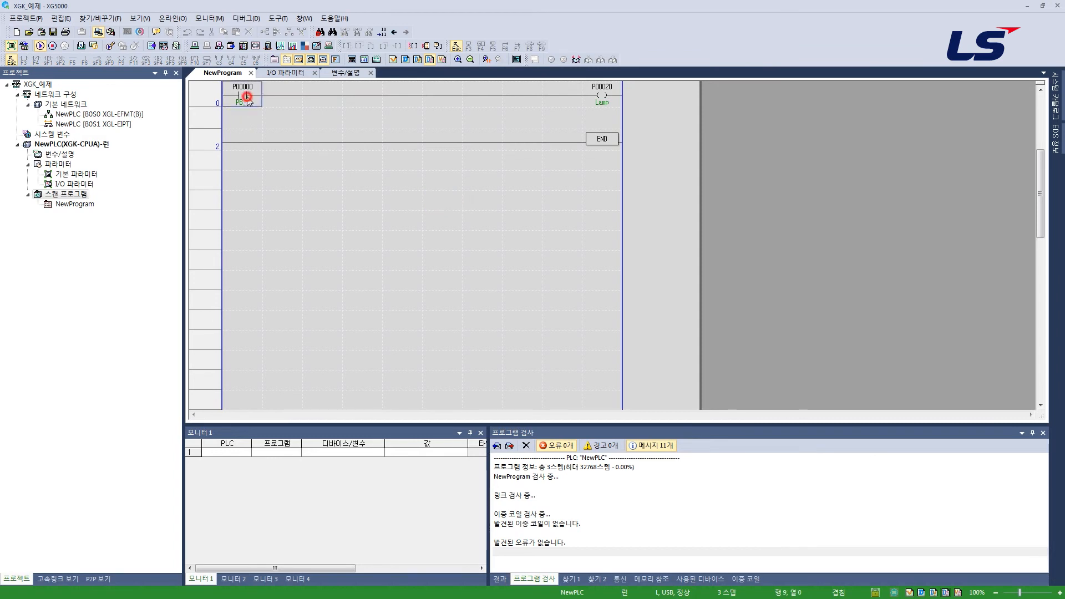
pyautogui.click(542, 331)
pyautogui.doubleClick(243, 97)
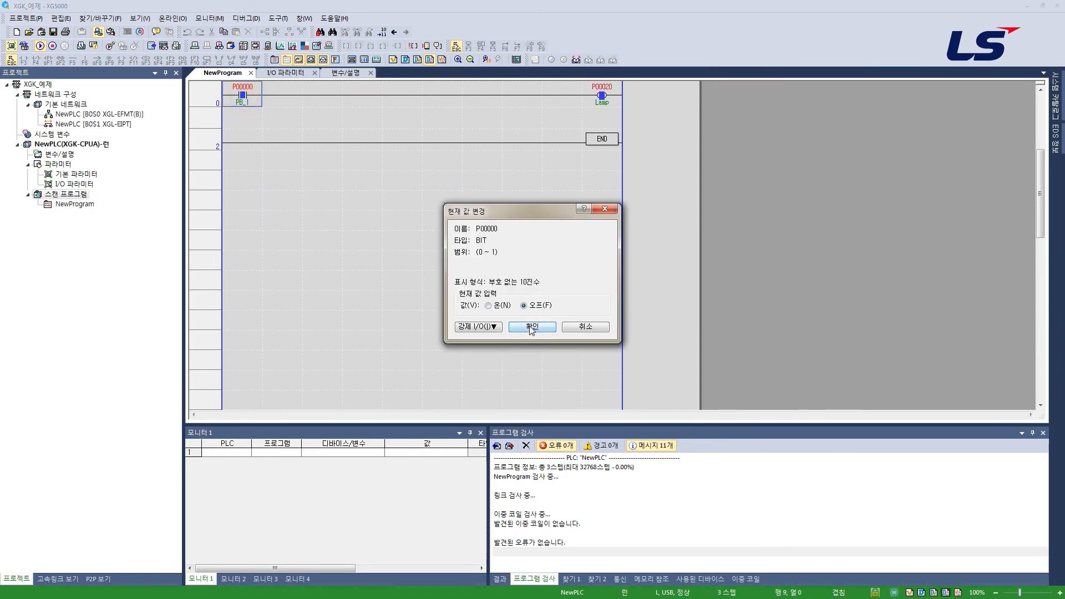
pyautogui.click(530, 327)
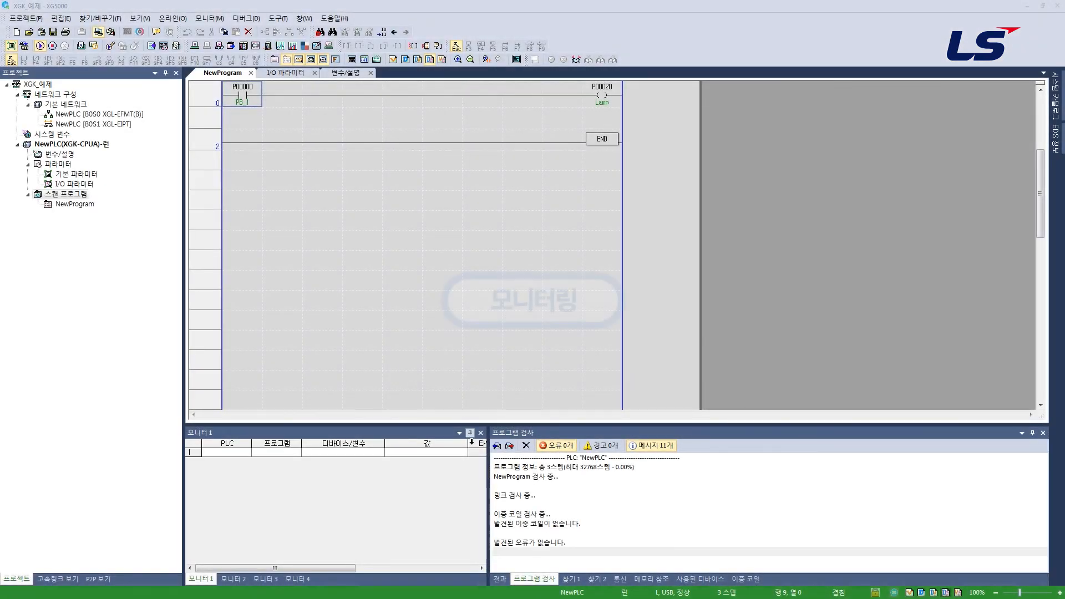
# - Enlarge the Monitor 1 (모니터 1) window and register devices P0 and P20 in it
pyautogui.moveTo(488, 449); pyautogui.dragTo(666, 447)
pyautogui.moveTo(477, 425); pyautogui.dragTo(463, 324)
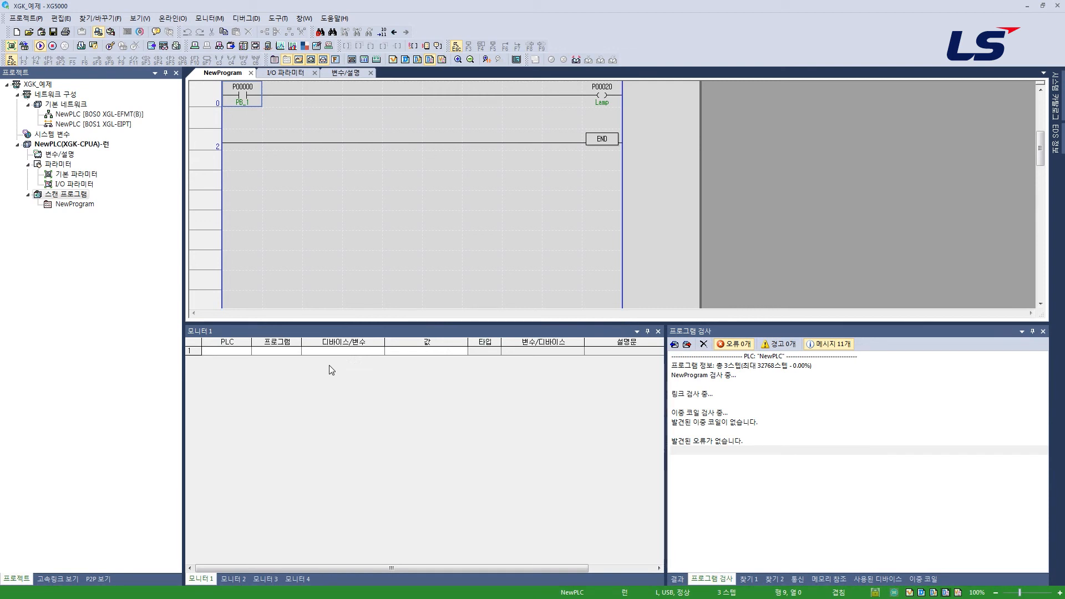
pyautogui.click(363, 350)
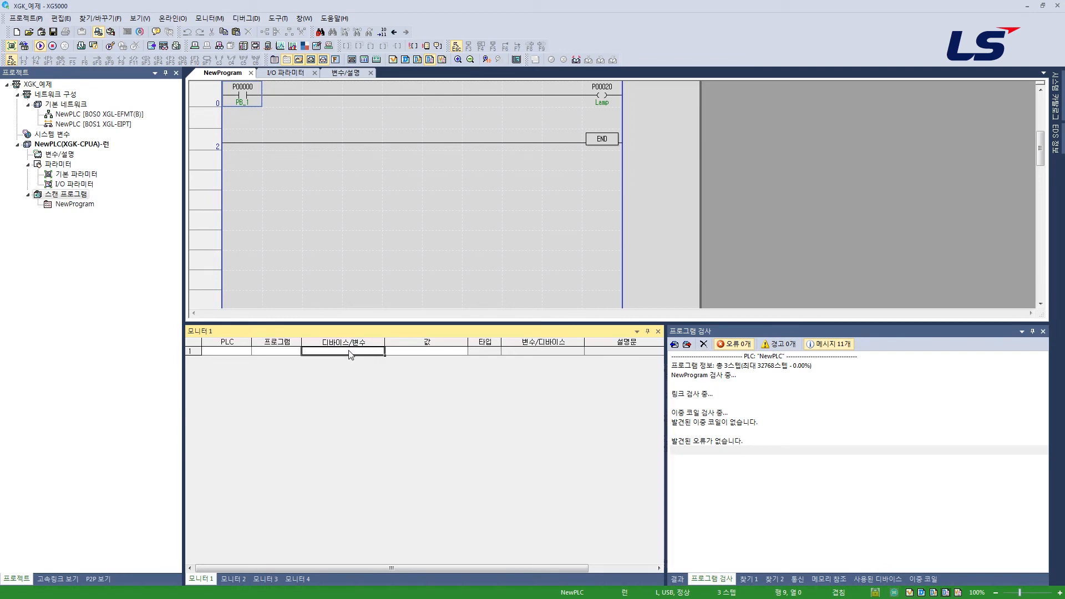
pyautogui.write('P0')
pyautogui.press('Return')
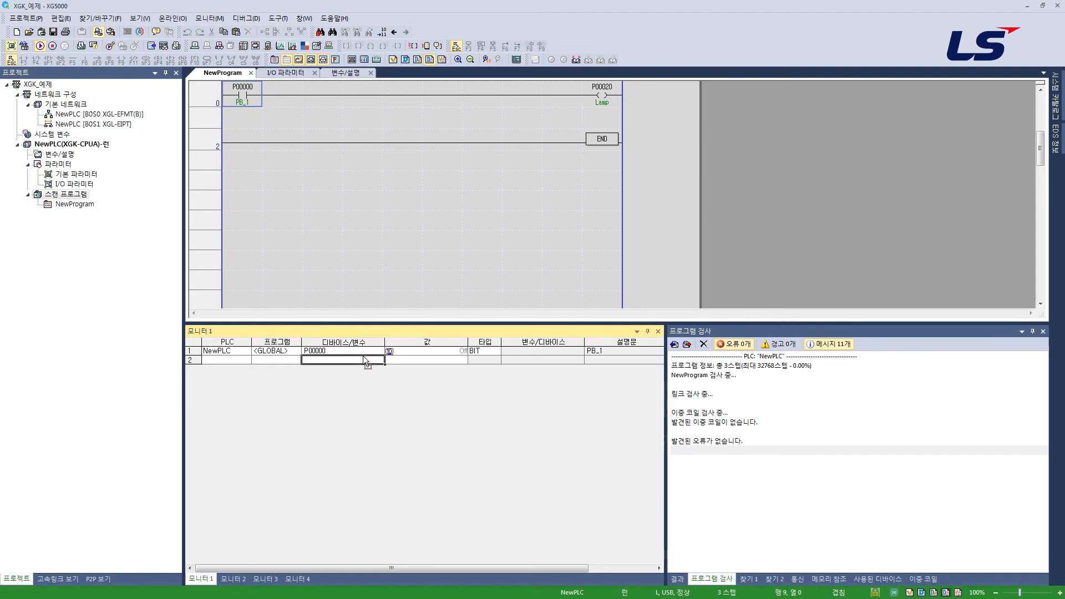
pyautogui.write('P20')
pyautogui.press('Return')
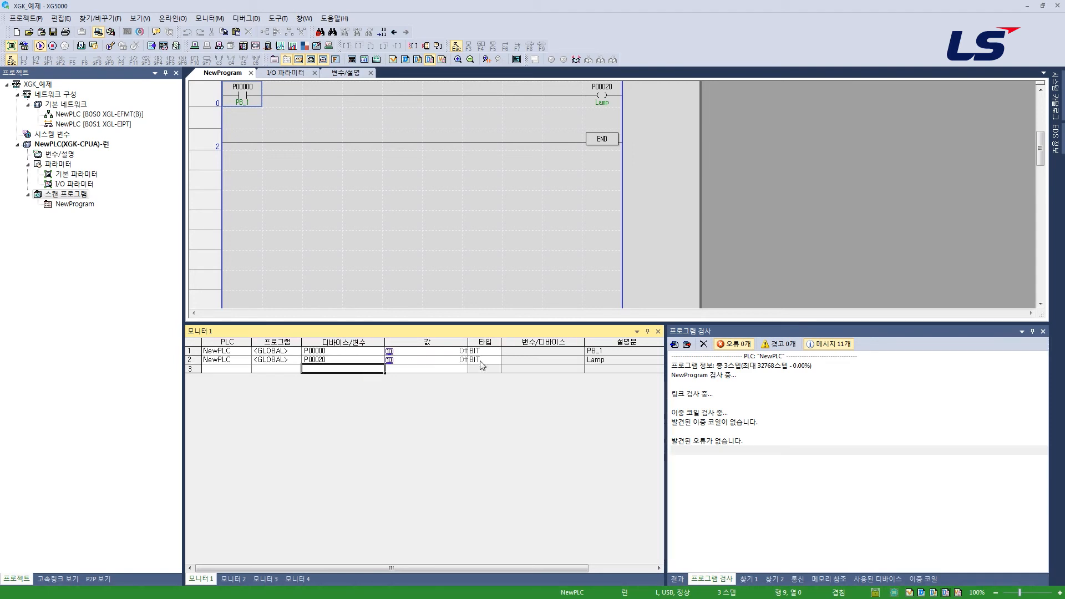
# - Turn P00000 on and off twice by changing its current value in the Monitor 1 list
pyautogui.doubleClick(452, 351)
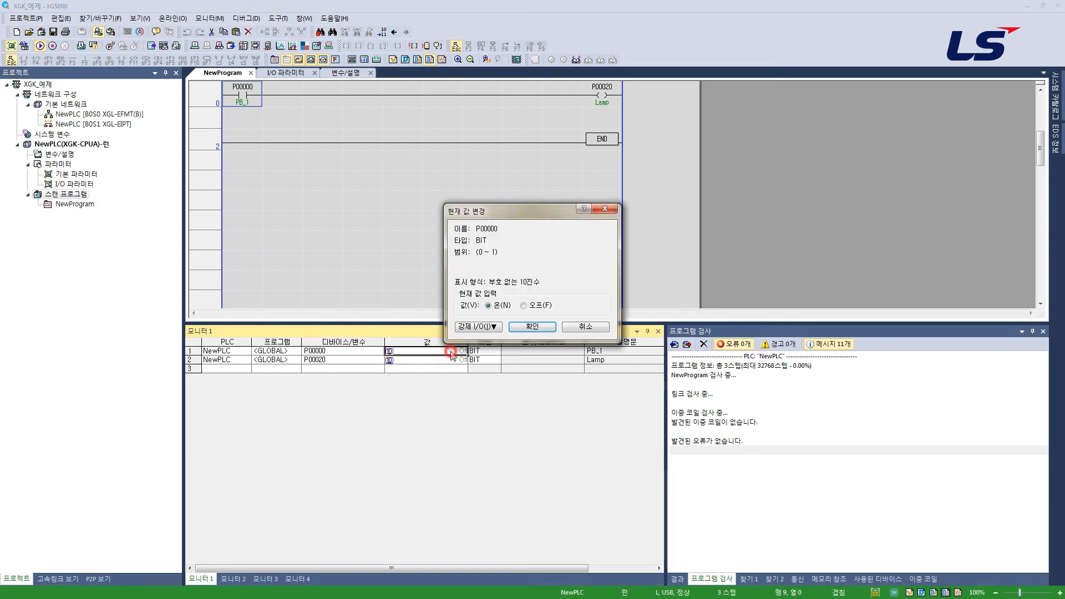
pyautogui.click(534, 325)
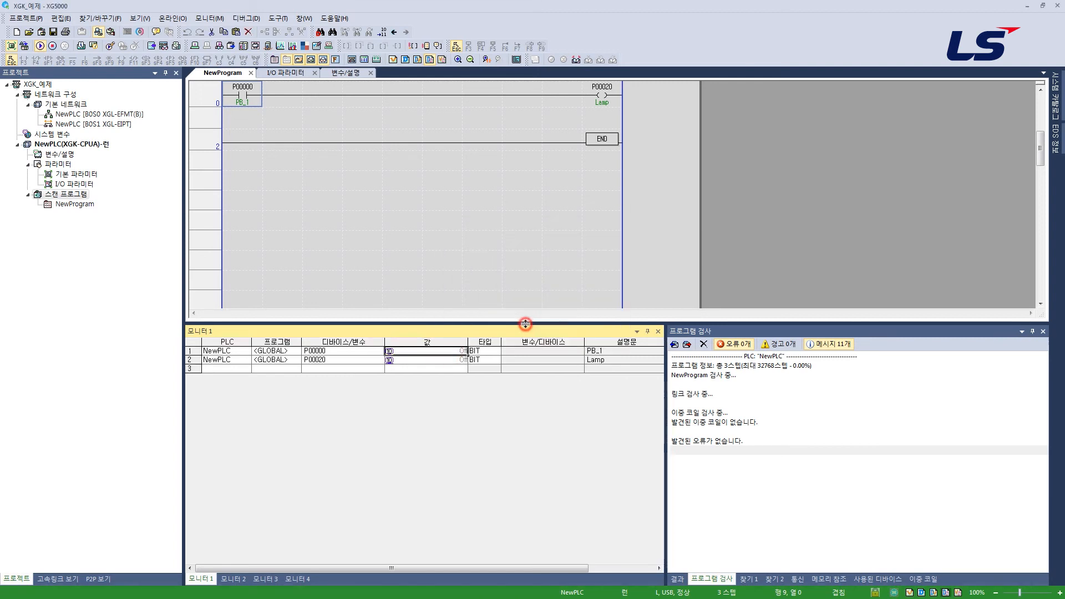
pyautogui.doubleClick(455, 352)
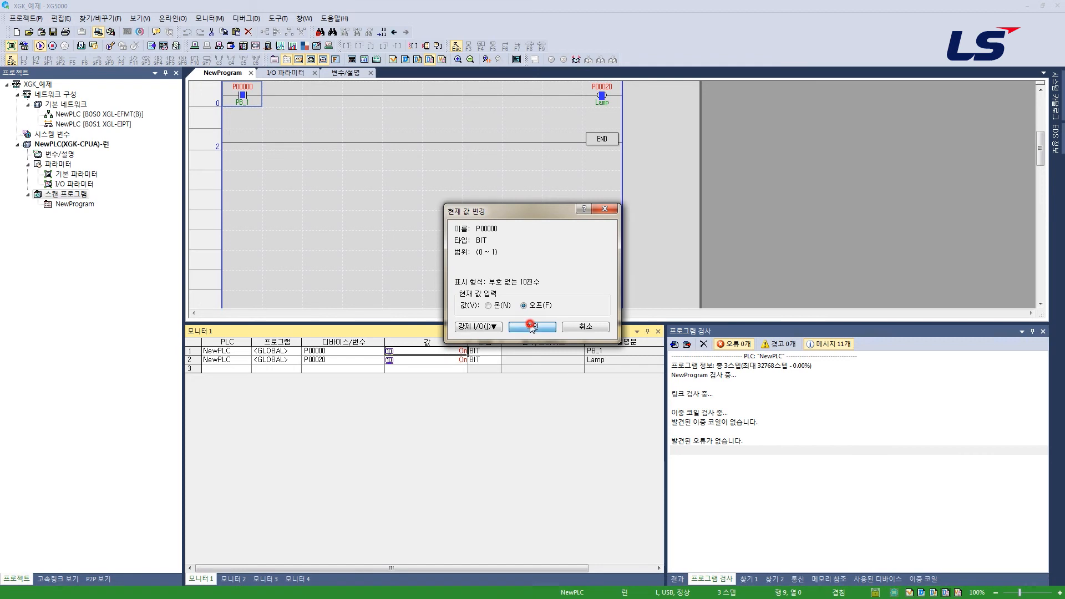
pyautogui.click(534, 326)
pyautogui.doubleClick(452, 354)
pyautogui.click(534, 326)
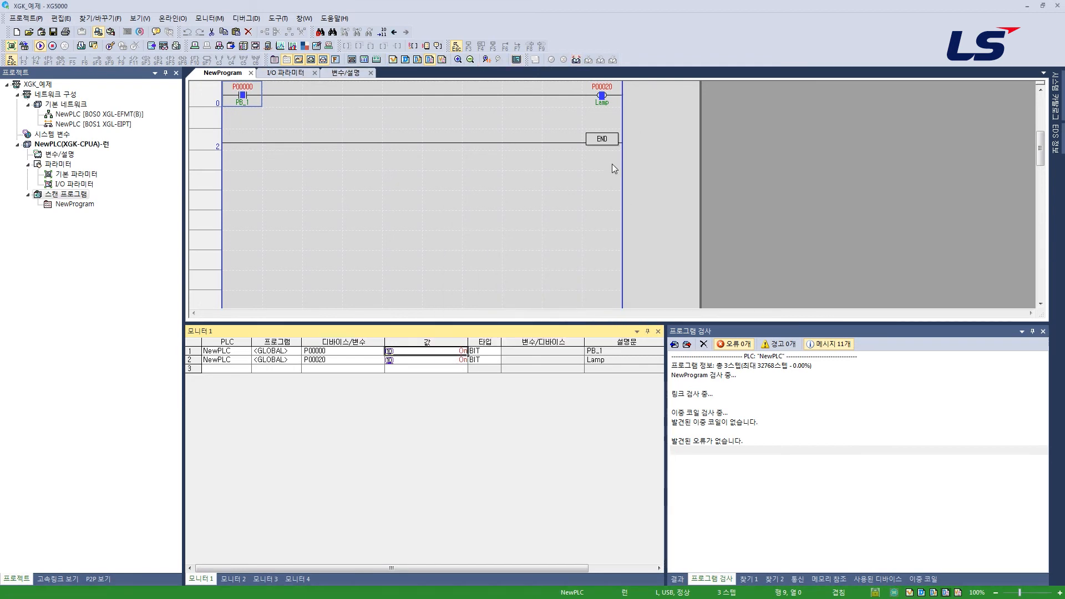
pyautogui.doubleClick(447, 357)
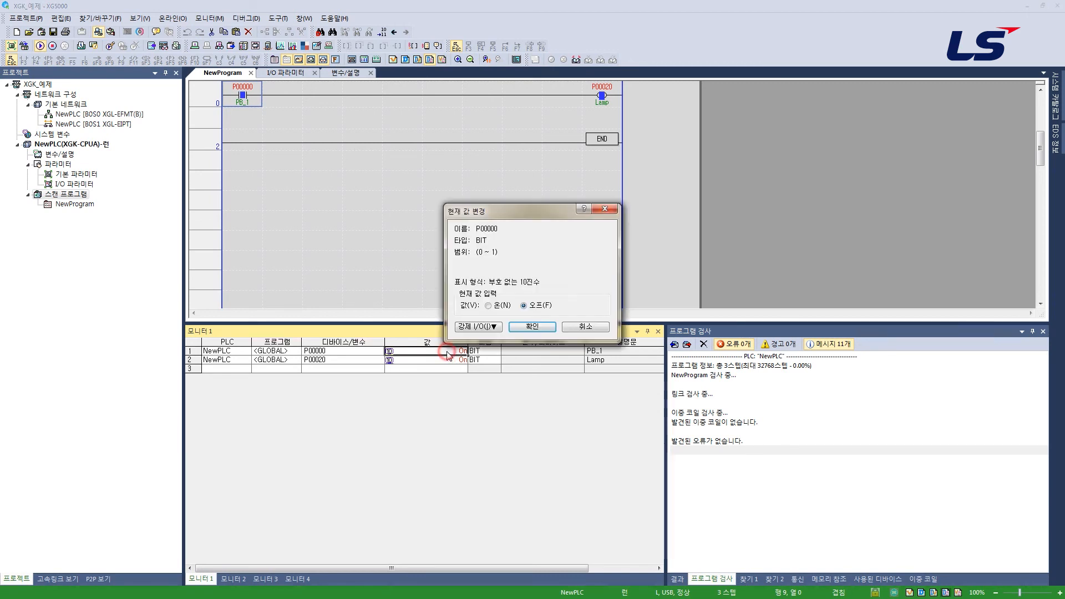
pyautogui.click(521, 322)
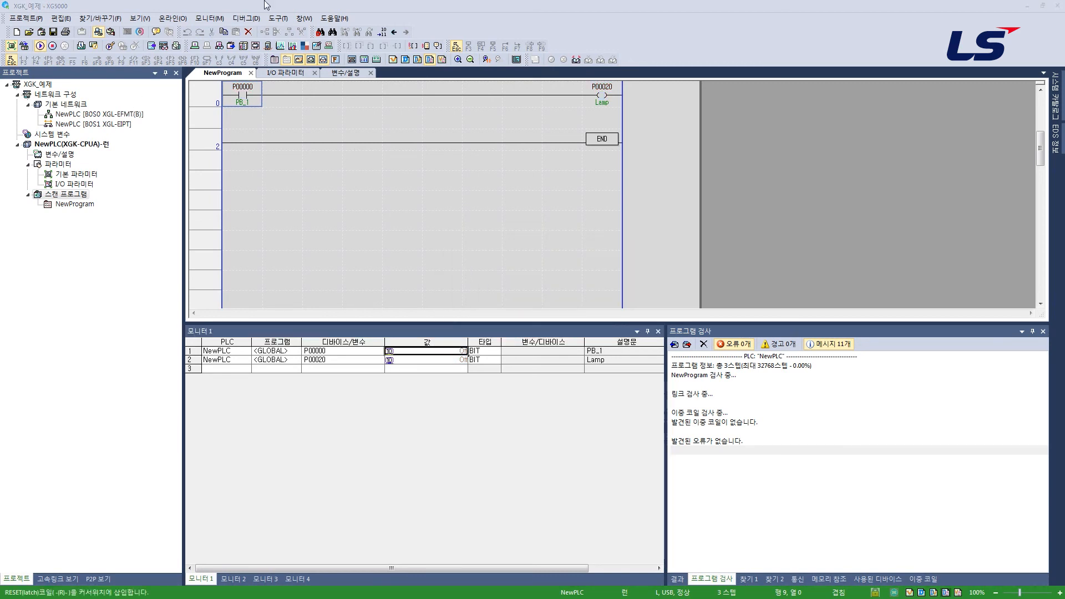
# - Open the device monitor (디바이스 모니터), display the P device area and go to address p0
pyautogui.click(498, 179)
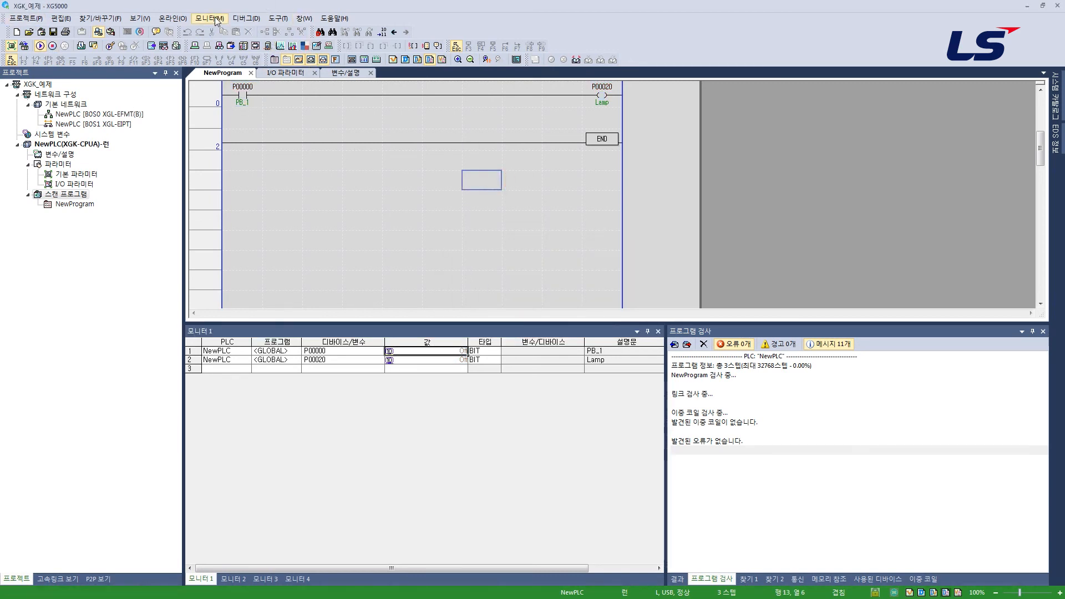
pyautogui.click(224, 20)
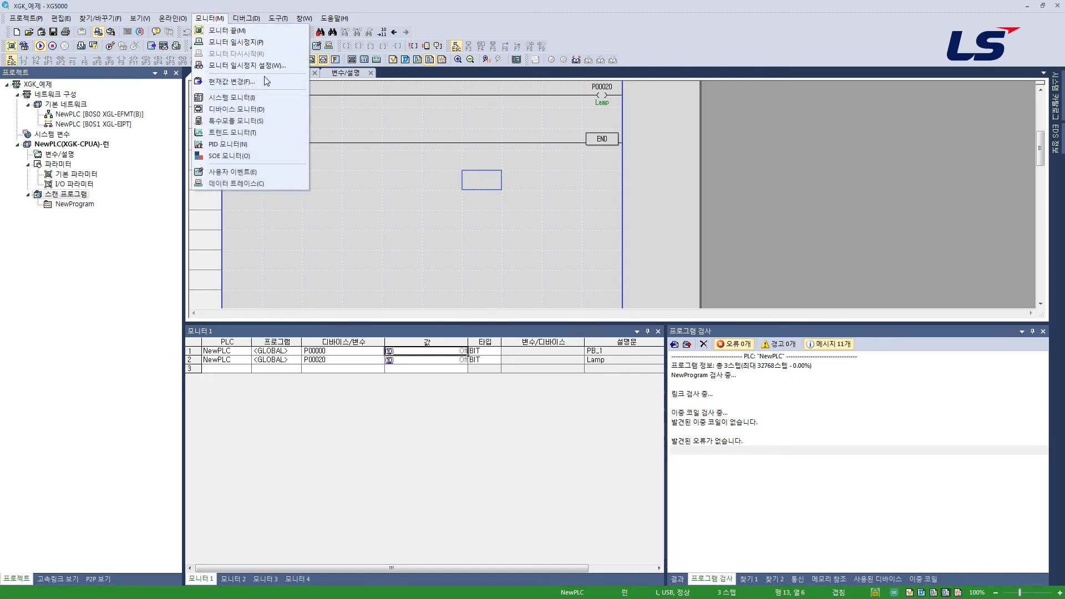
pyautogui.click(269, 111)
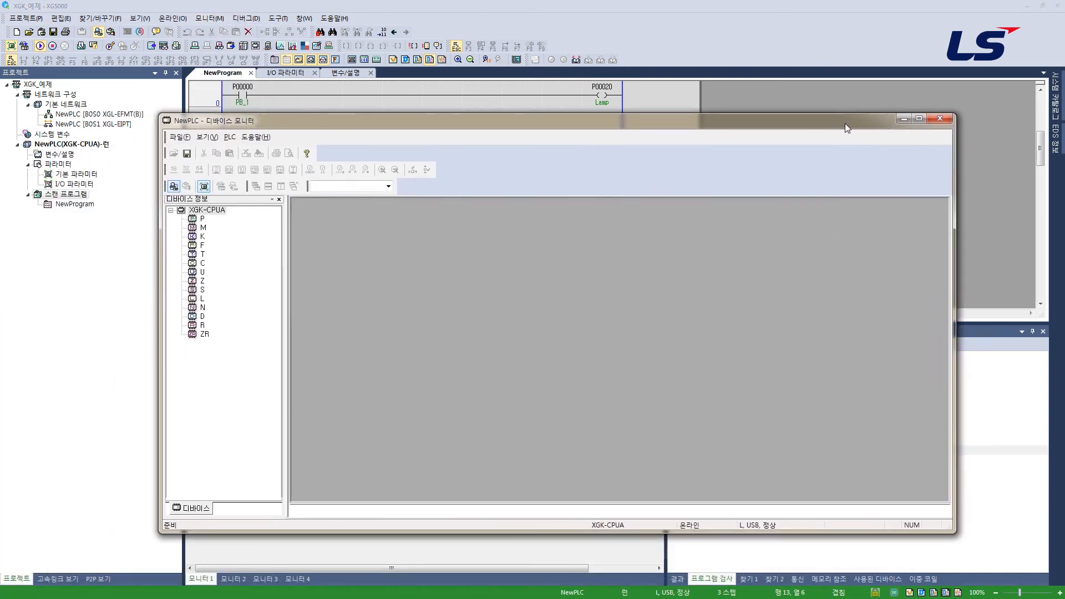
pyautogui.moveTo(845, 124); pyautogui.dragTo(888, 123)
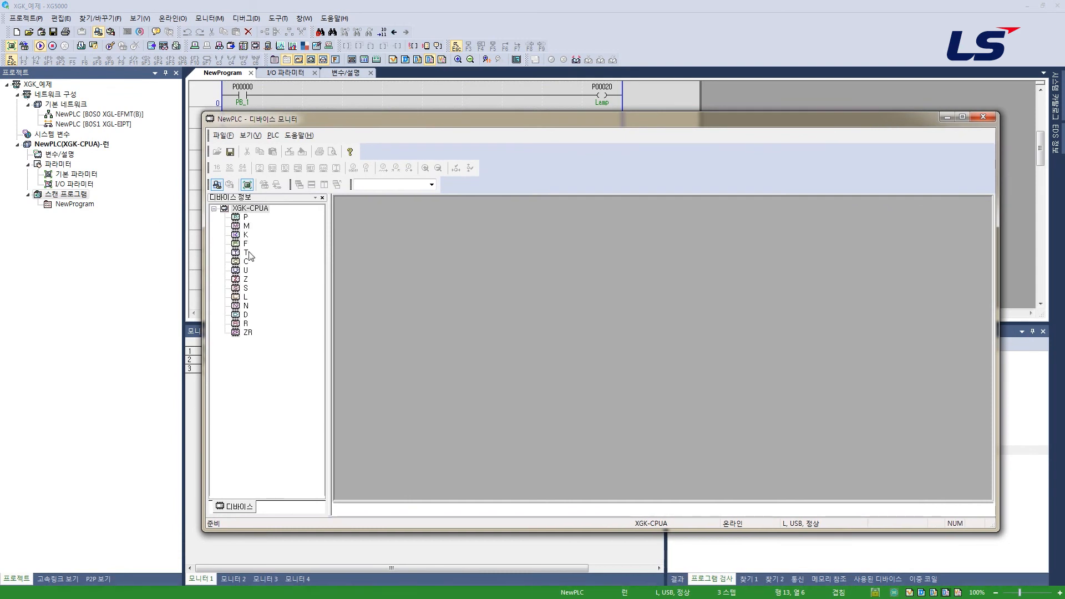
pyautogui.click(246, 217)
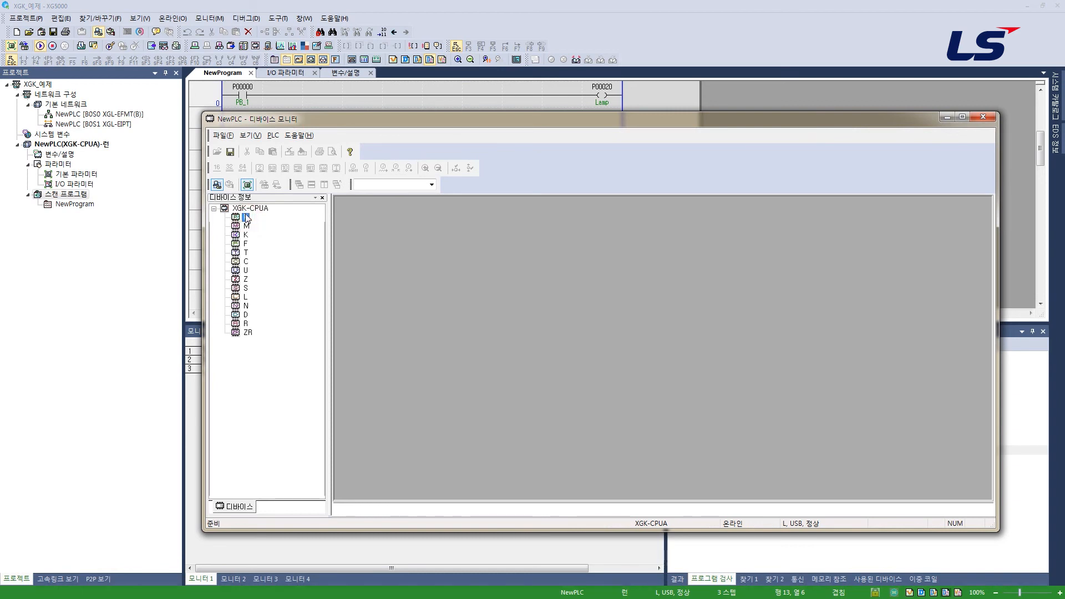
pyautogui.doubleClick(244, 210)
pyautogui.doubleClick(244, 209)
pyautogui.doubleClick(245, 216)
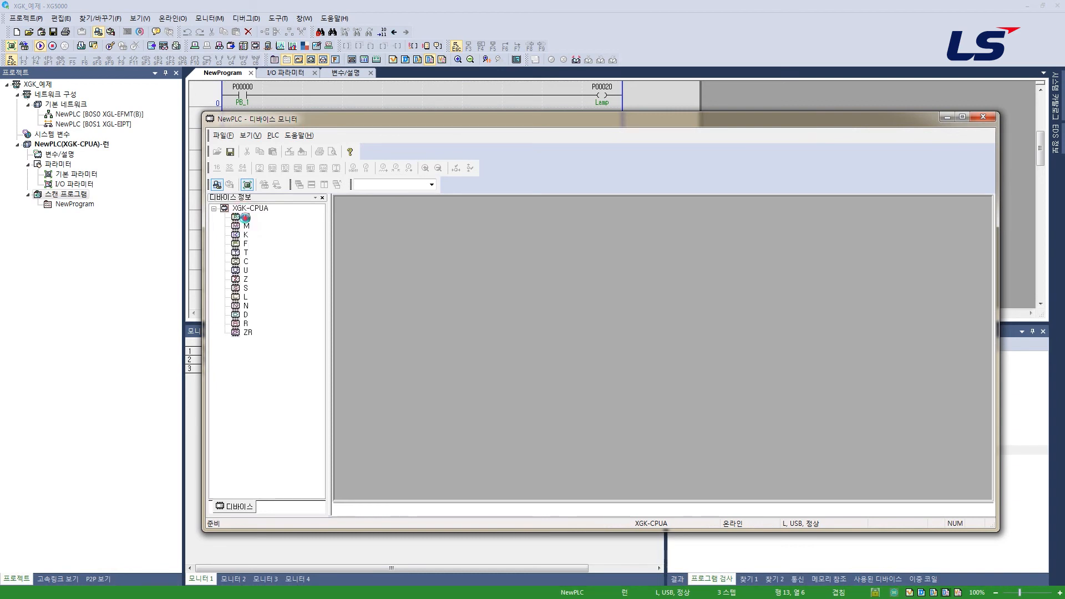
pyautogui.doubleClick(469, 249)
pyautogui.click(387, 186)
pyautogui.press('Return')
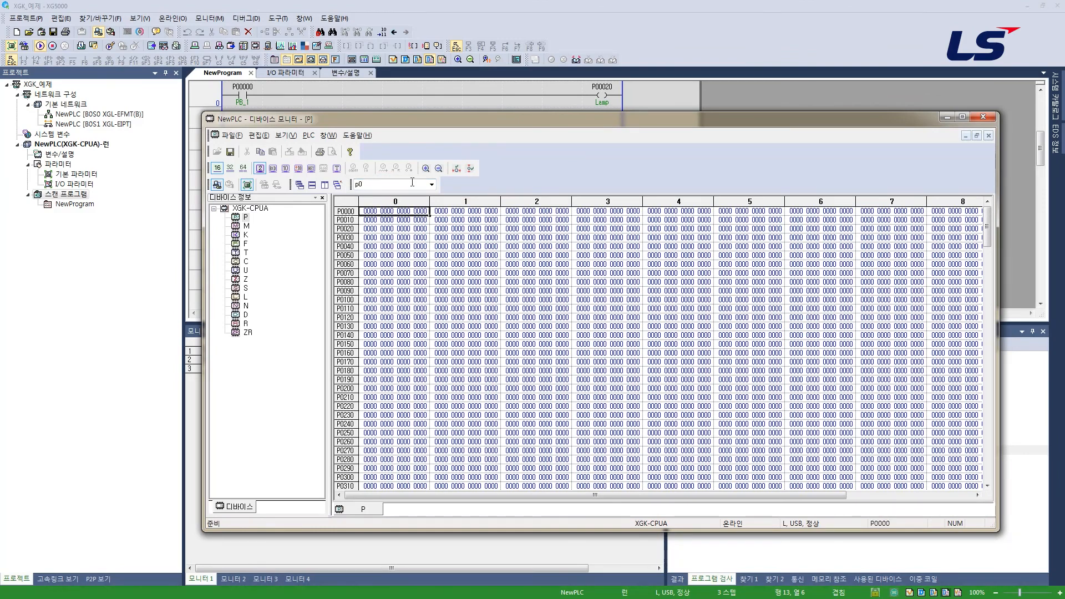
# - Move the device monitor clear of the Monitor 1 values and set the lowest bit of word P0000 to 1
pyautogui.moveTo(440, 119); pyautogui.dragTo(760, 121)
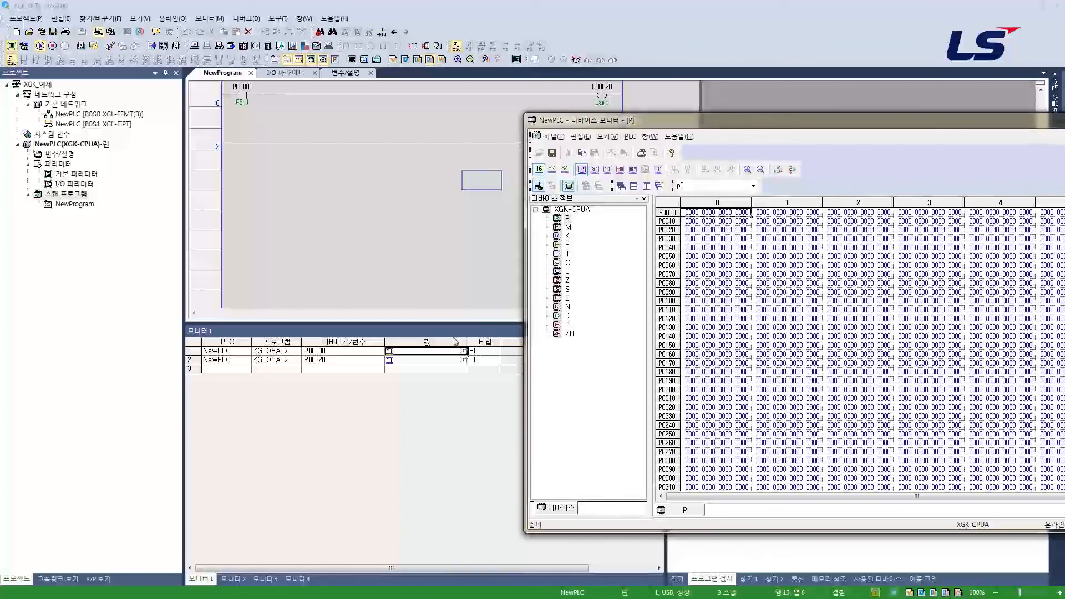
pyautogui.click(435, 352)
pyautogui.hotkey('alt', 'Tab')
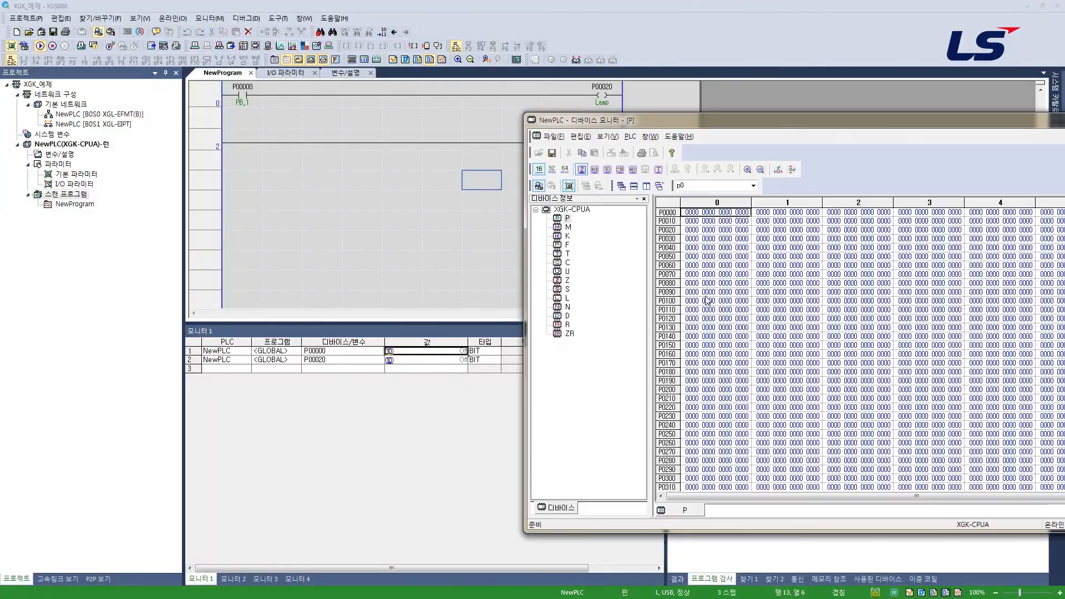
pyautogui.doubleClick(745, 212)
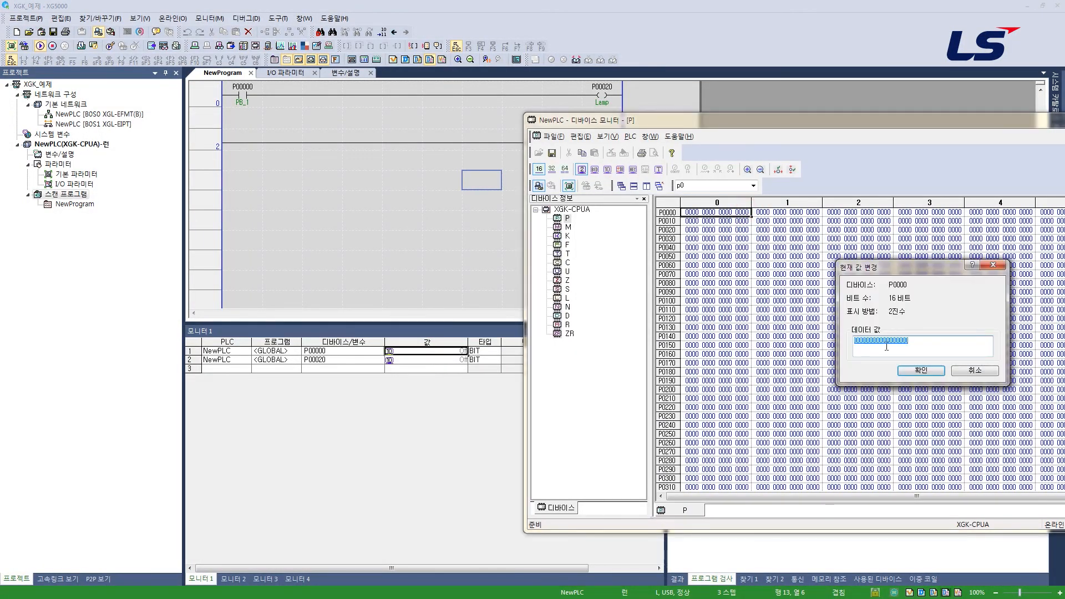
pyautogui.click(916, 344)
pyautogui.press('BackSpace')
pyautogui.press('Return')
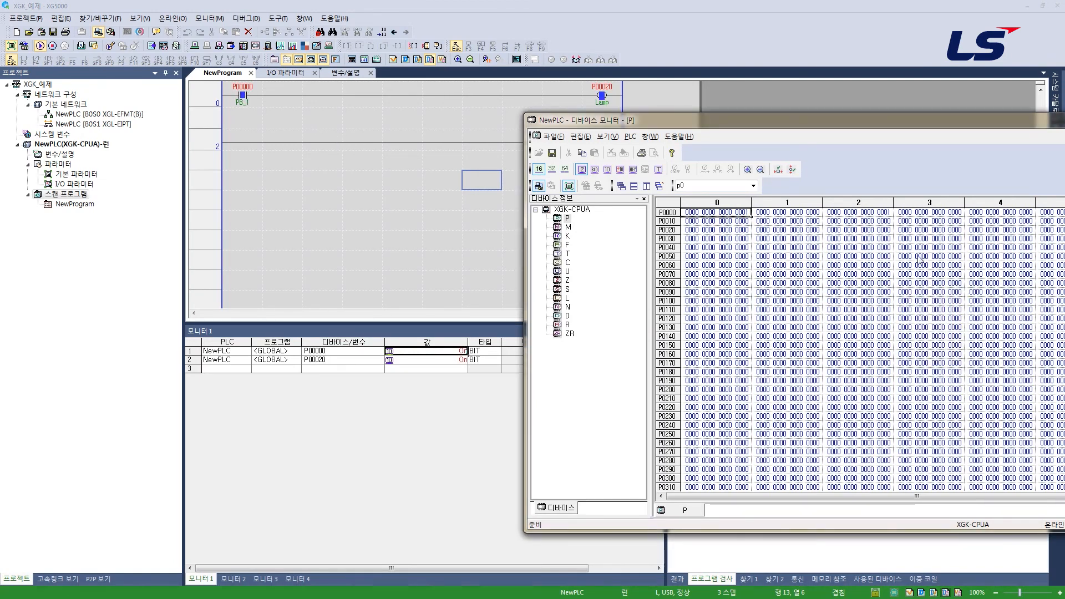
pyautogui.click(887, 213)
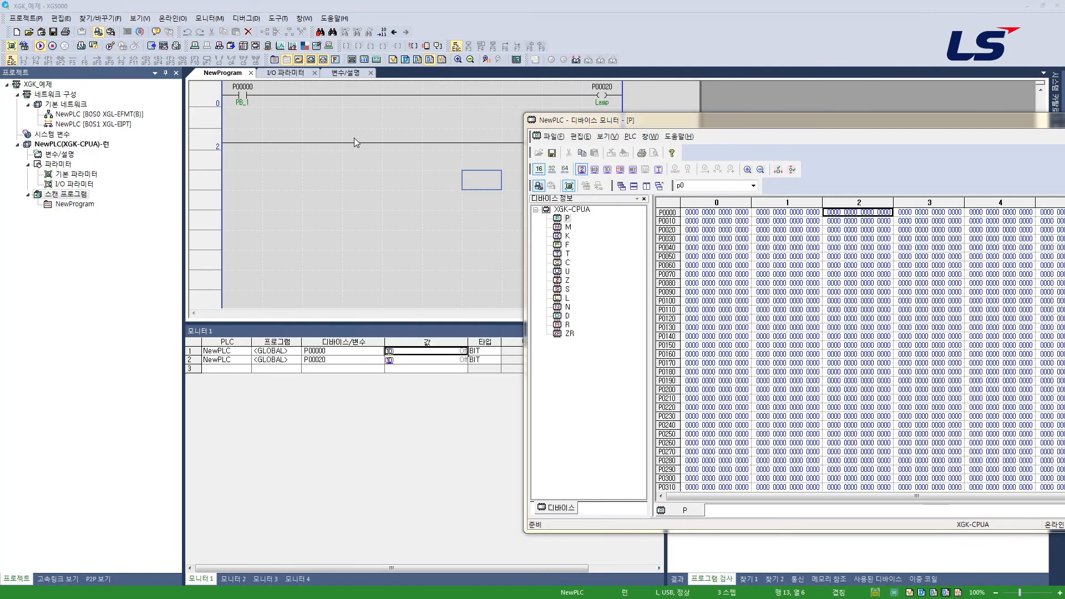
# - Return to the ladder program and turn contact P00000 (PB_1) on and off again
pyautogui.click(328, 138)
pyautogui.click(247, 98)
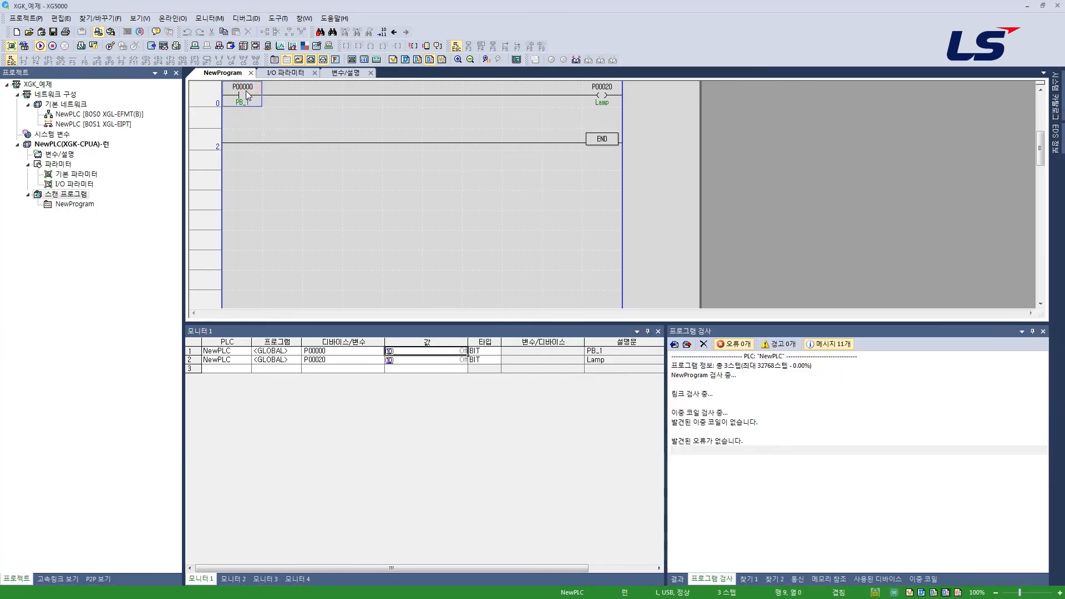
pyautogui.doubleClick(245, 91)
pyautogui.click(533, 327)
pyautogui.doubleClick(245, 98)
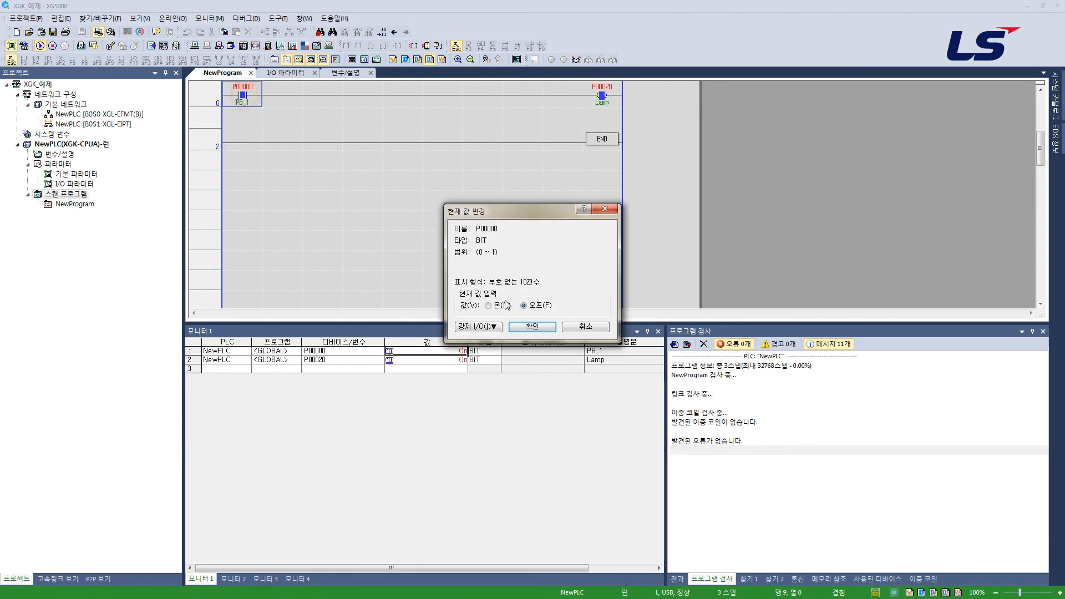
pyautogui.click(531, 327)
pyautogui.click(440, 136)
pyautogui.click(370, 159)
pyautogui.click(357, 111)
pyautogui.click(349, 139)
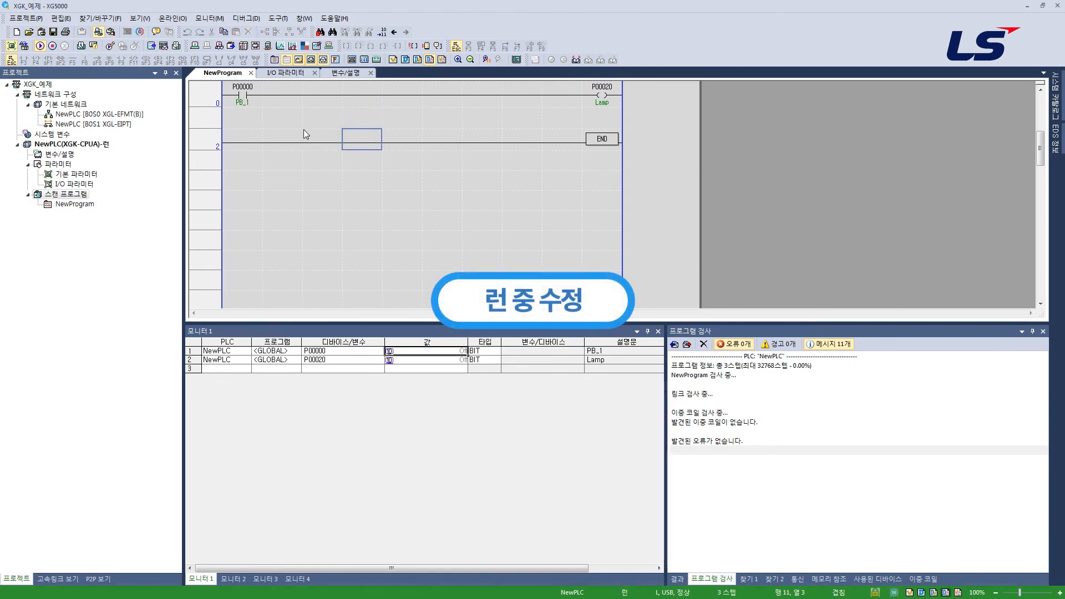
# - Start online editing during run (런 중 수정 시작) for the ladder program
pyautogui.click(242, 96)
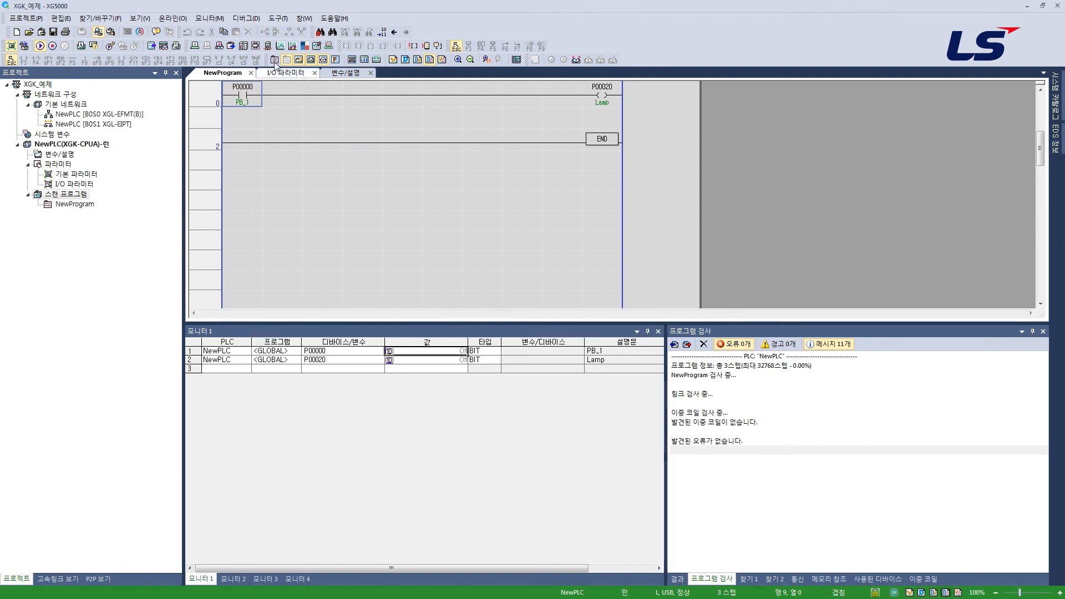
pyautogui.click(174, 18)
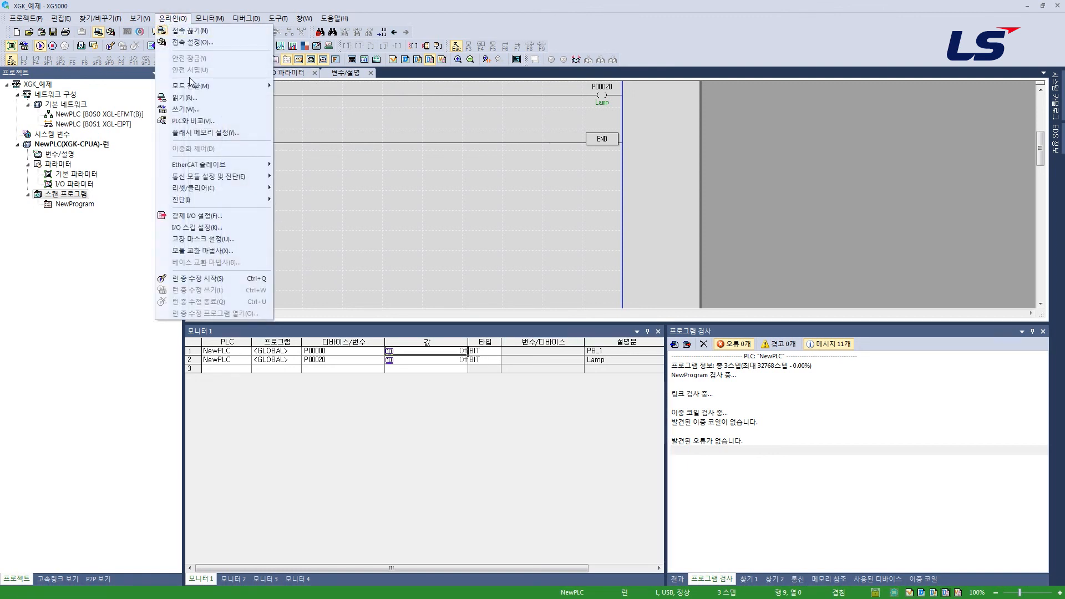
pyautogui.click(255, 275)
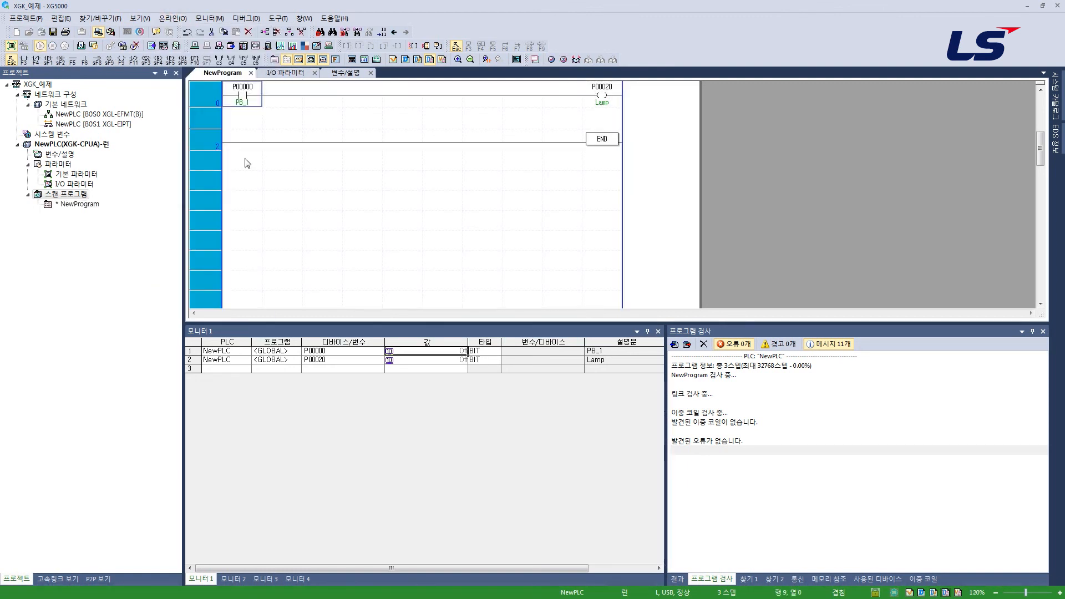
# - Draw a branch below the PB_1 rung with a vertical line after the contact's neighbouring cell and a horizontal line beneath it
pyautogui.click(295, 109)
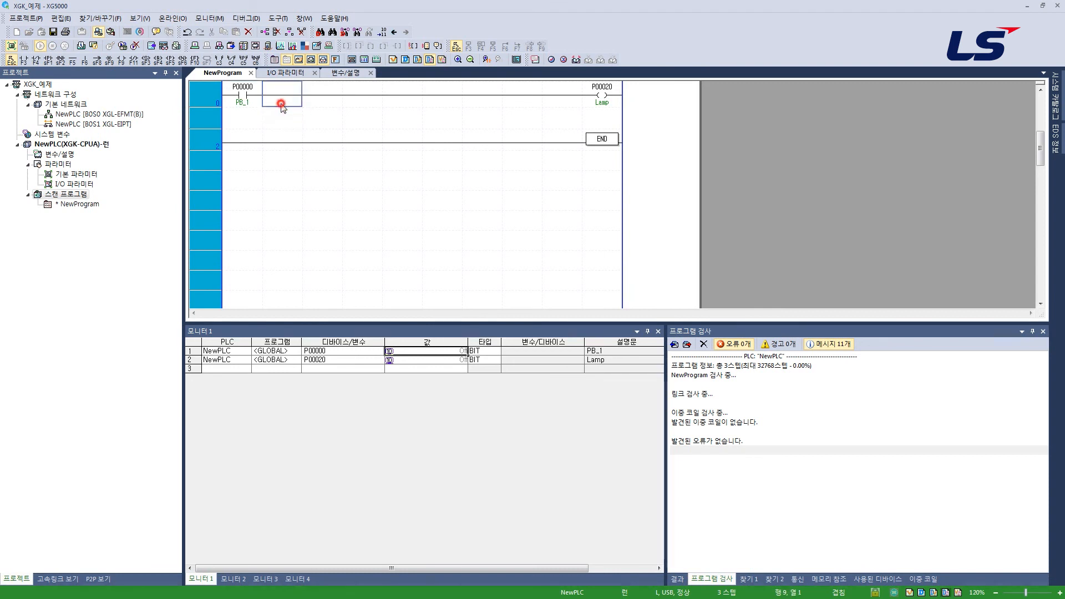
pyautogui.click(85, 63)
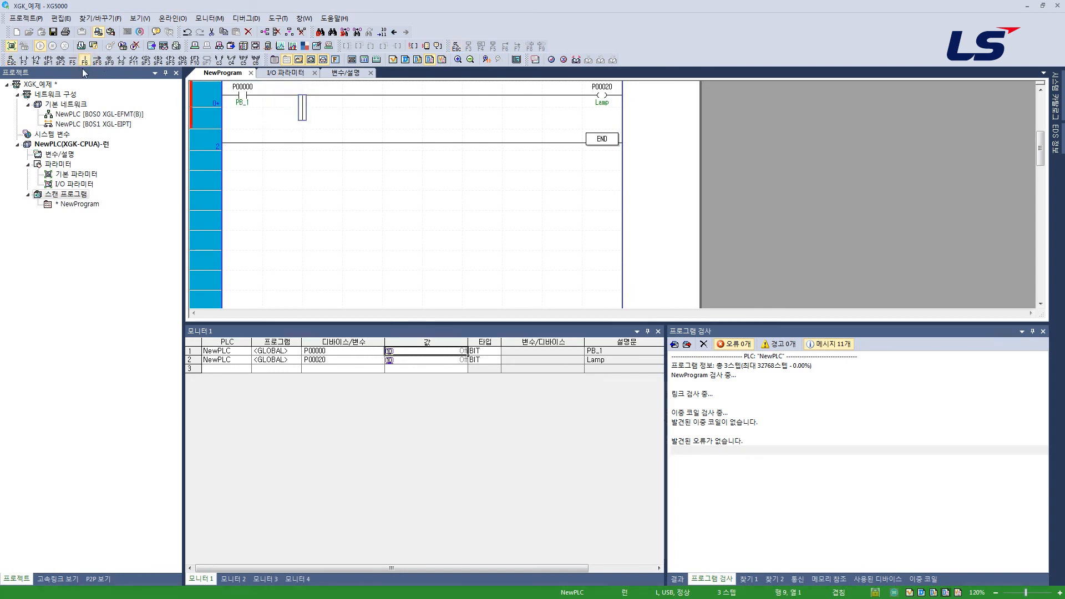
pyautogui.click(72, 61)
pyautogui.click(319, 117)
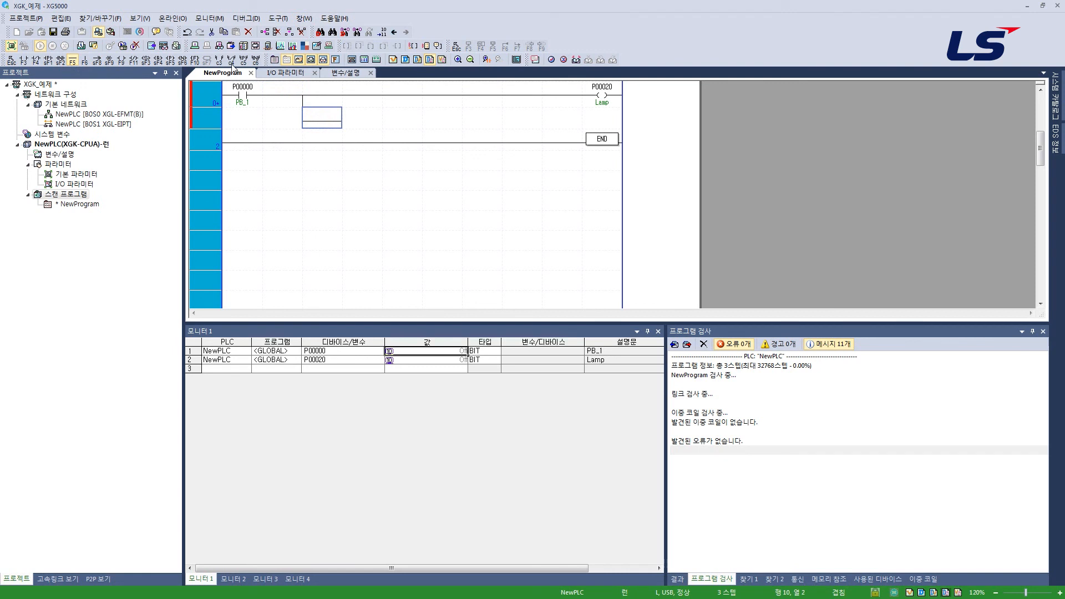
# - Add the application instruction MOV 100 D0 at the end of the new branch line
pyautogui.click(194, 60)
pyautogui.click(375, 123)
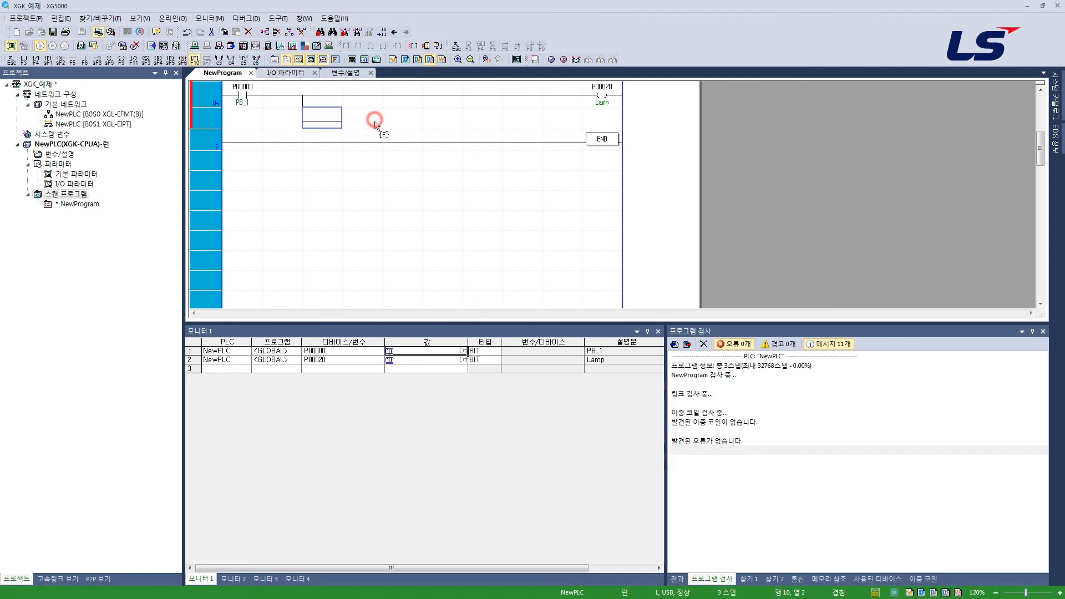
pyautogui.click(476, 194)
pyautogui.write('MOV')
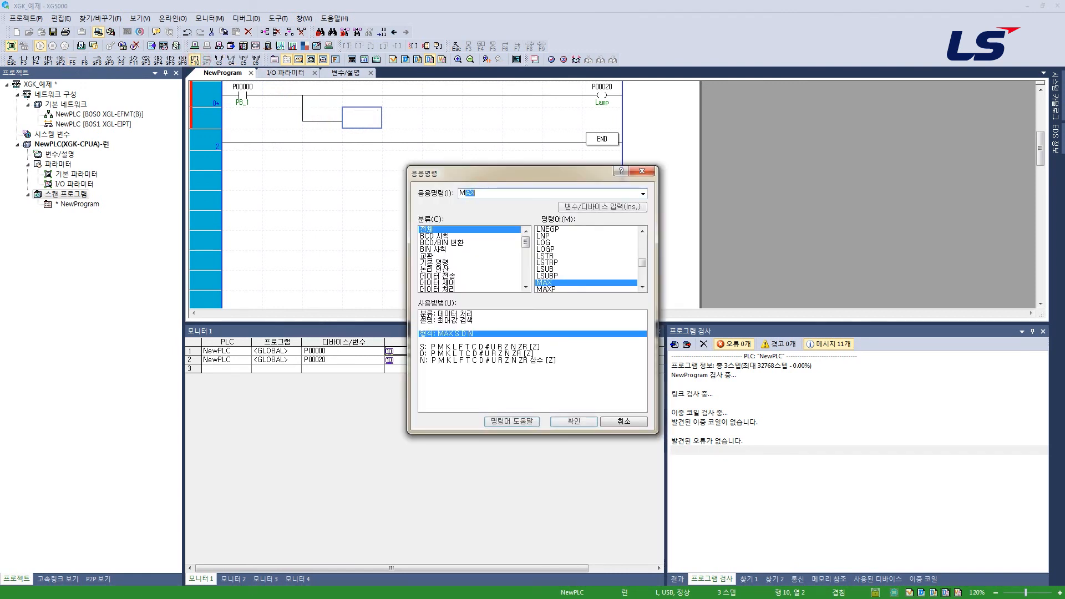
pyautogui.write(' 100')
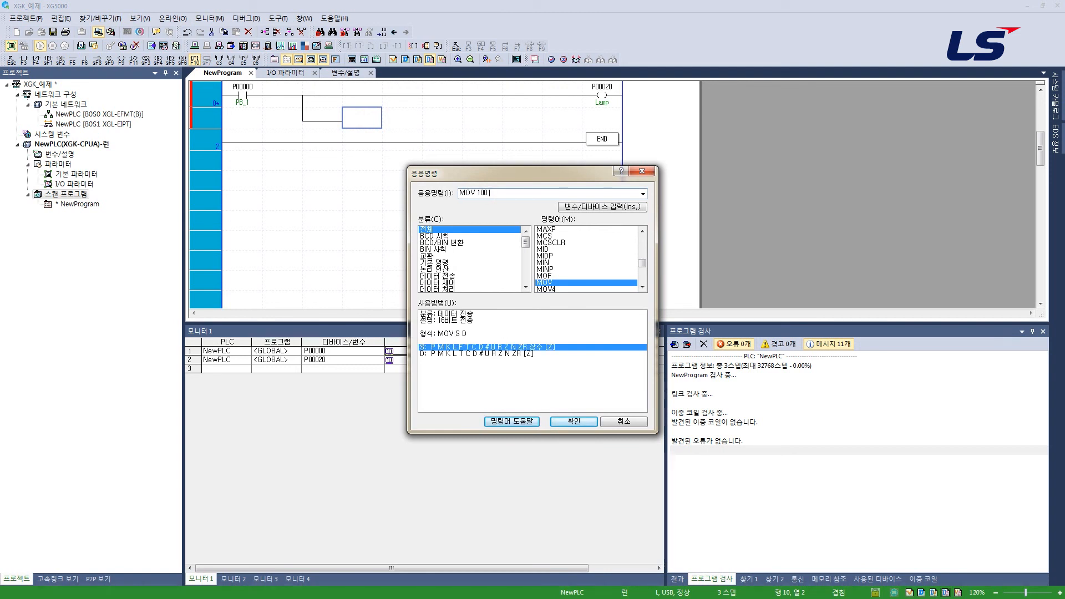
pyautogui.write(' d0')
pyautogui.press('Return')
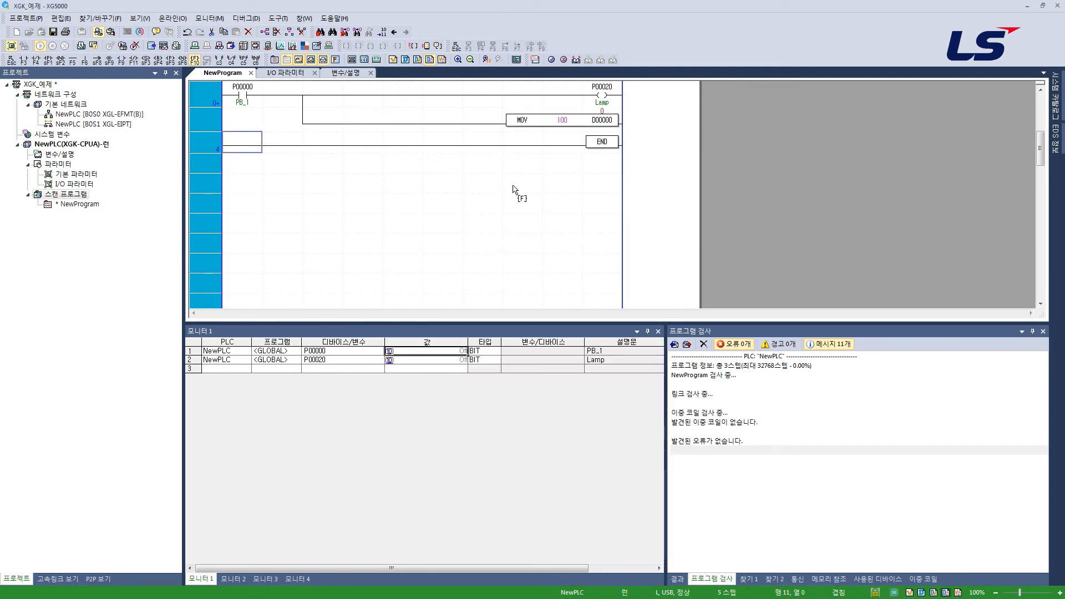
pyautogui.press('Escape')
# - Write the edited ladder program to the PLC during run (런 중 수정 쓰기) and dismiss the completion message
pyautogui.click(173, 18)
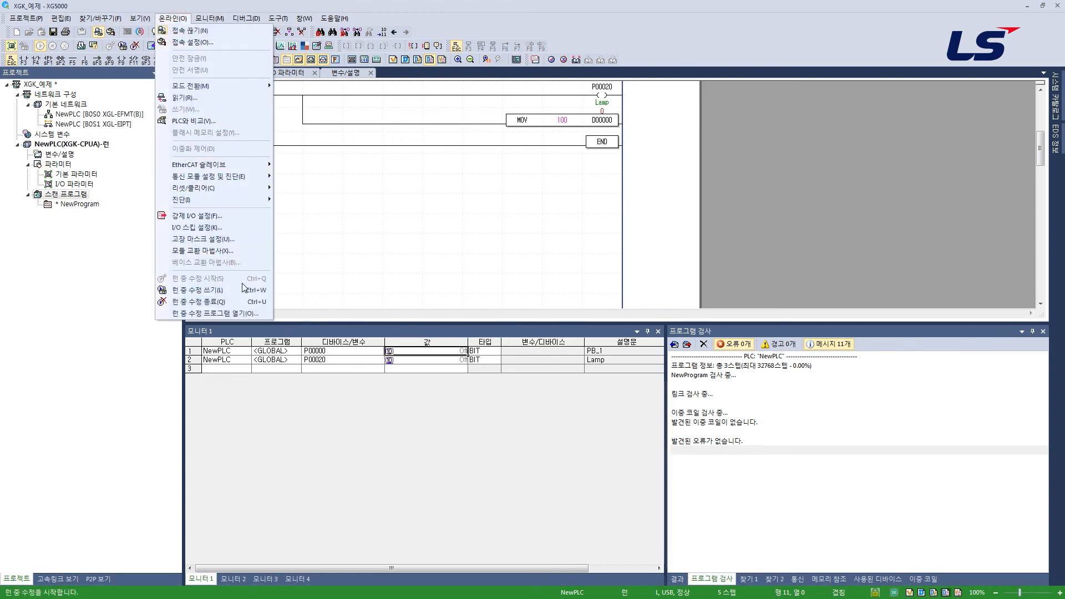
pyautogui.click(243, 289)
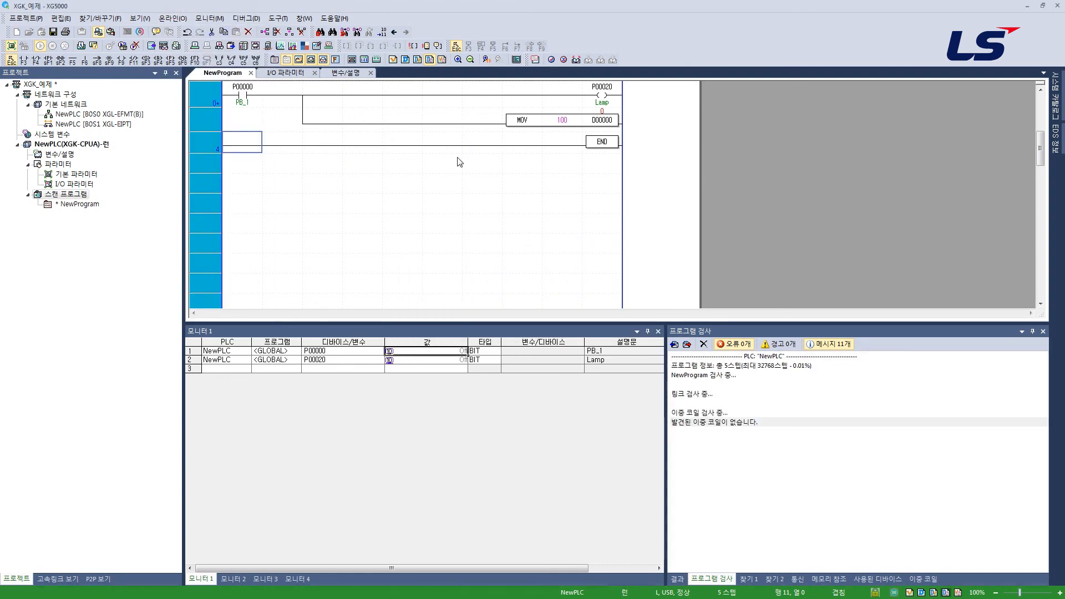
pyautogui.click(597, 331)
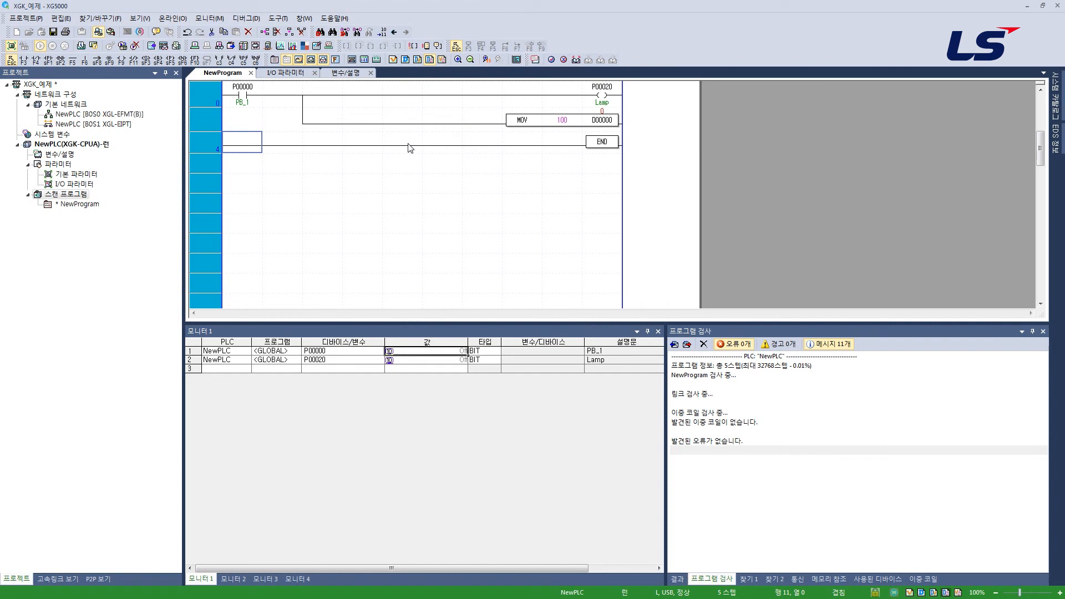
pyautogui.click(371, 143)
# - Set the current value of contact P00000 (PB_1) to on (온) and check the Lamp coil and the MOV destination D00000
pyautogui.click(244, 102)
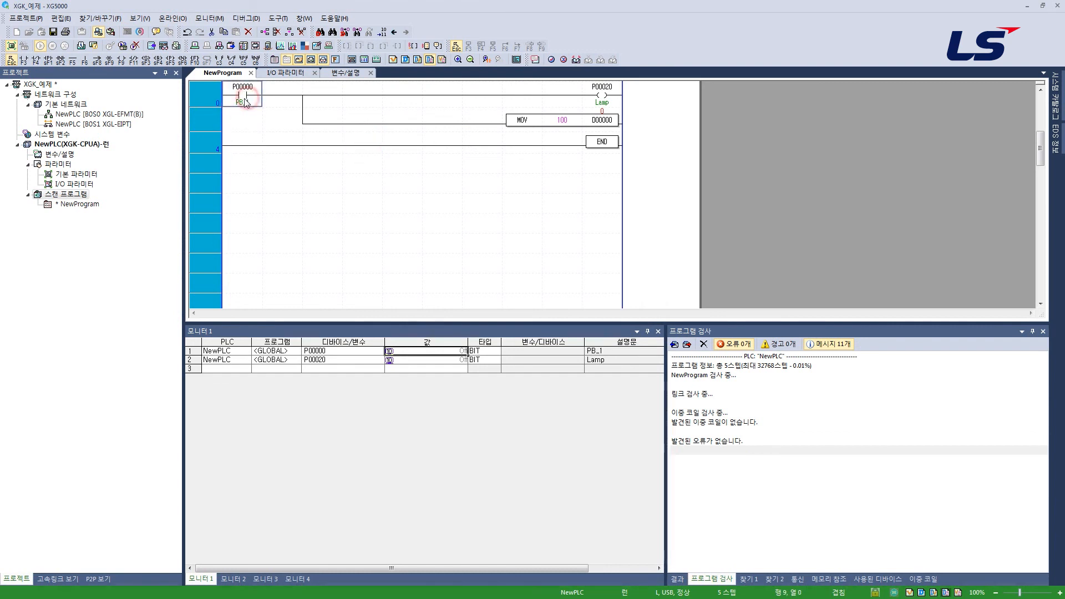
pyautogui.doubleClick(244, 93)
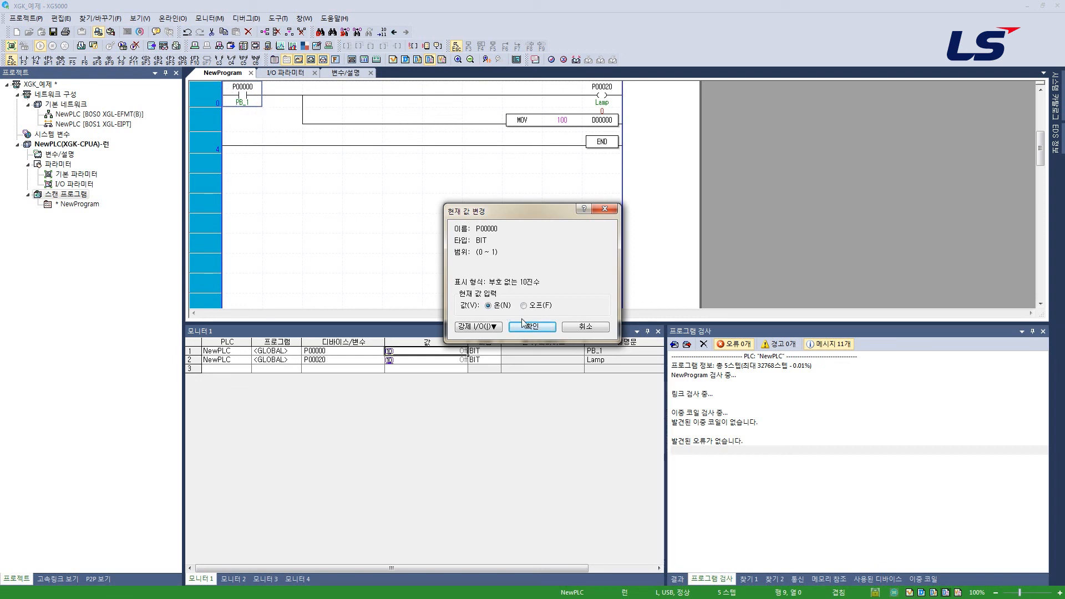
pyautogui.click(532, 328)
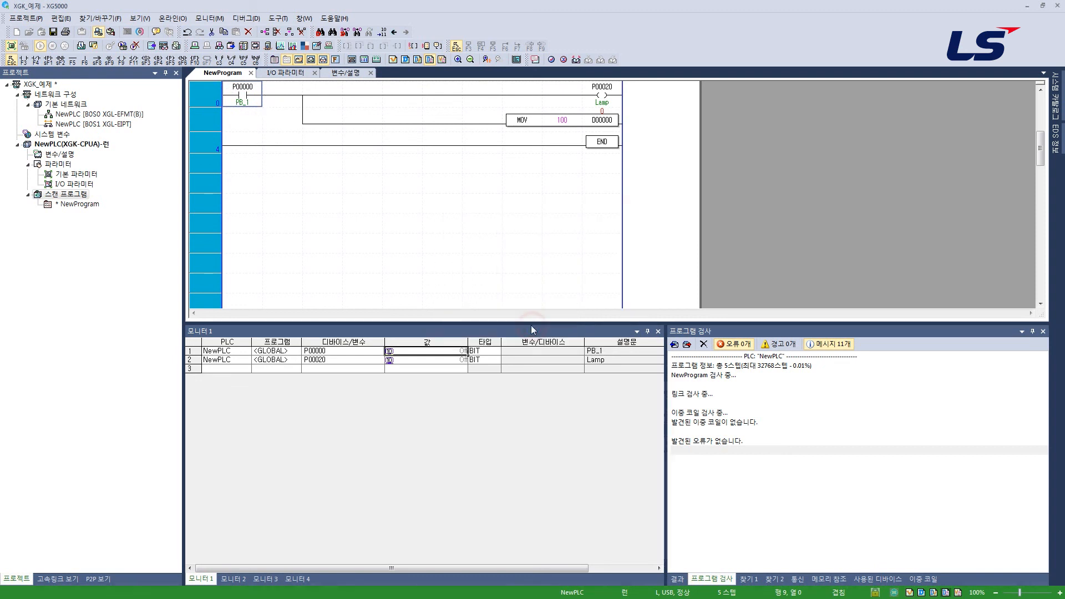
pyautogui.click(612, 89)
pyautogui.click(564, 119)
pyautogui.click(603, 124)
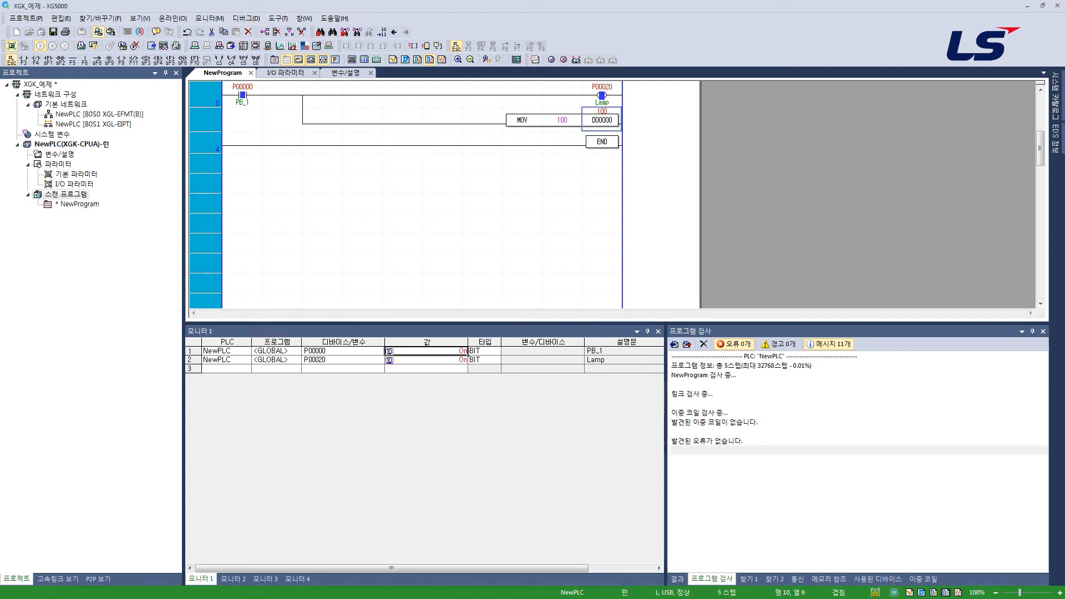
pyautogui.click(468, 235)
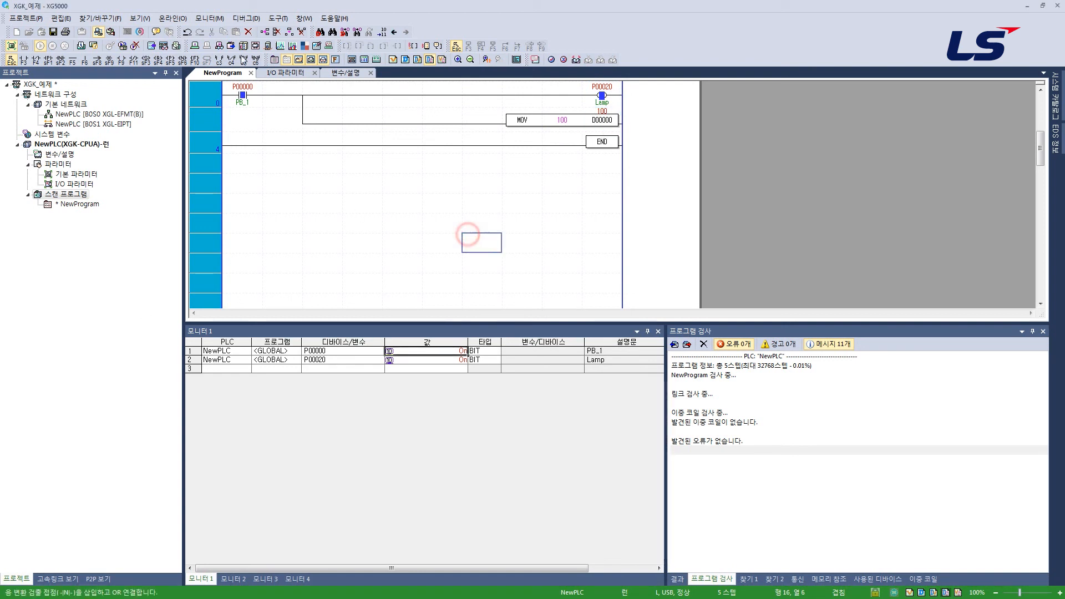
# - End online editing during run (런 중 수정 종료) and return to the ladder program
pyautogui.click(173, 19)
pyautogui.click(173, 18)
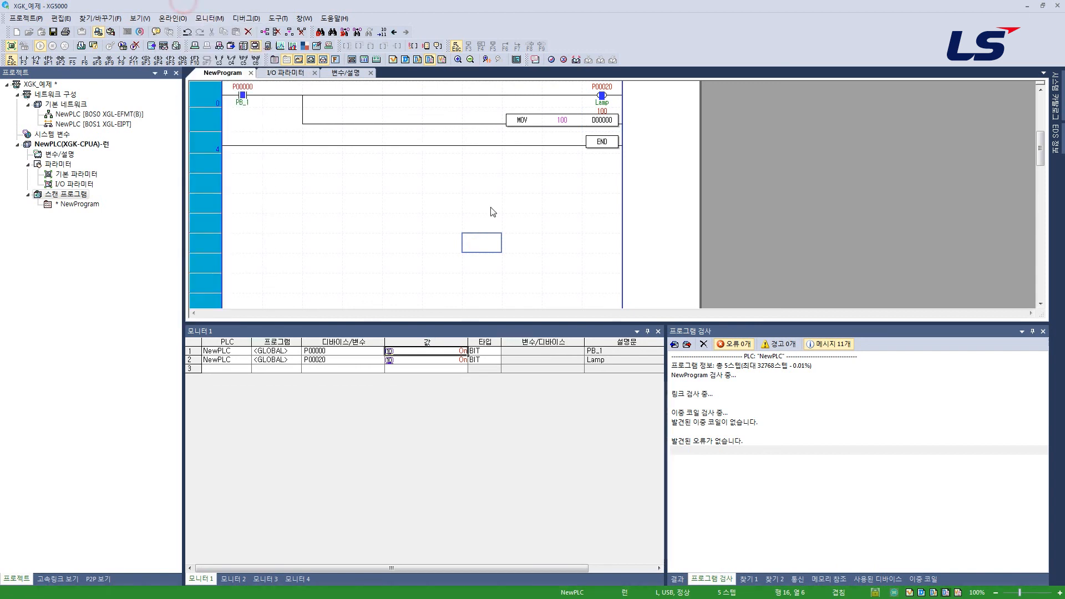
pyautogui.click(173, 18)
pyautogui.click(249, 301)
pyautogui.click(519, 330)
pyautogui.click(322, 206)
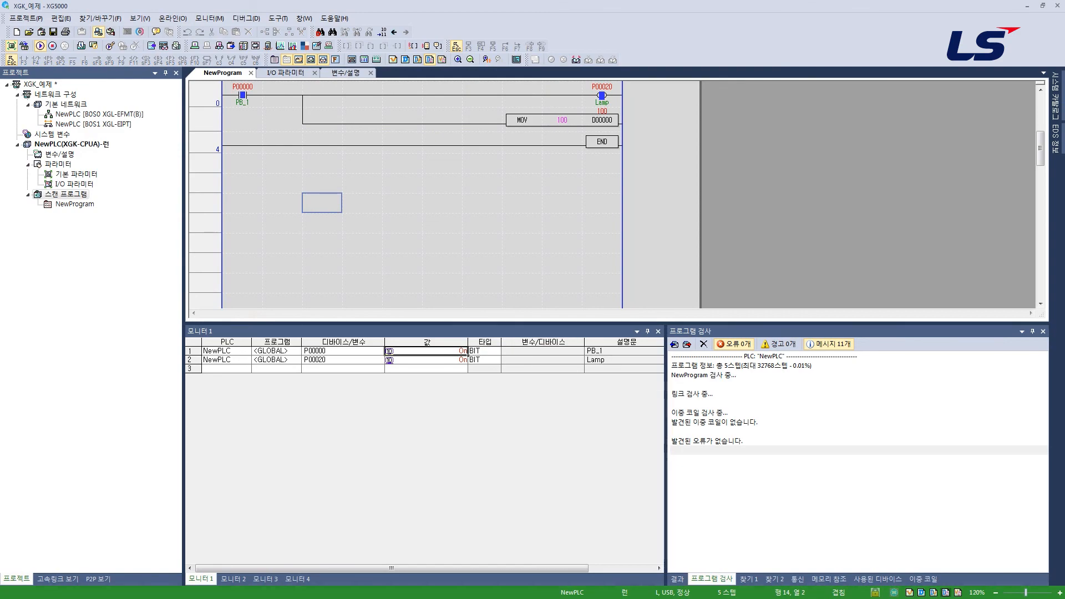